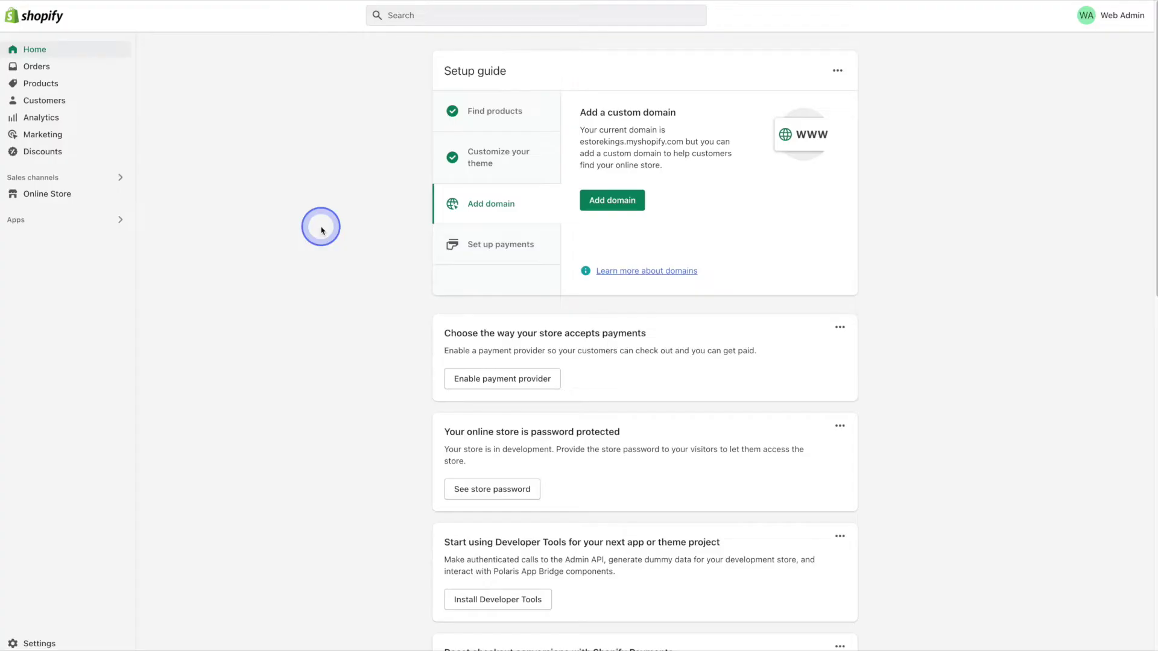
# Open Online Store to view the Themes page with Refresh as the current theme.
pyautogui.click(88, 197)
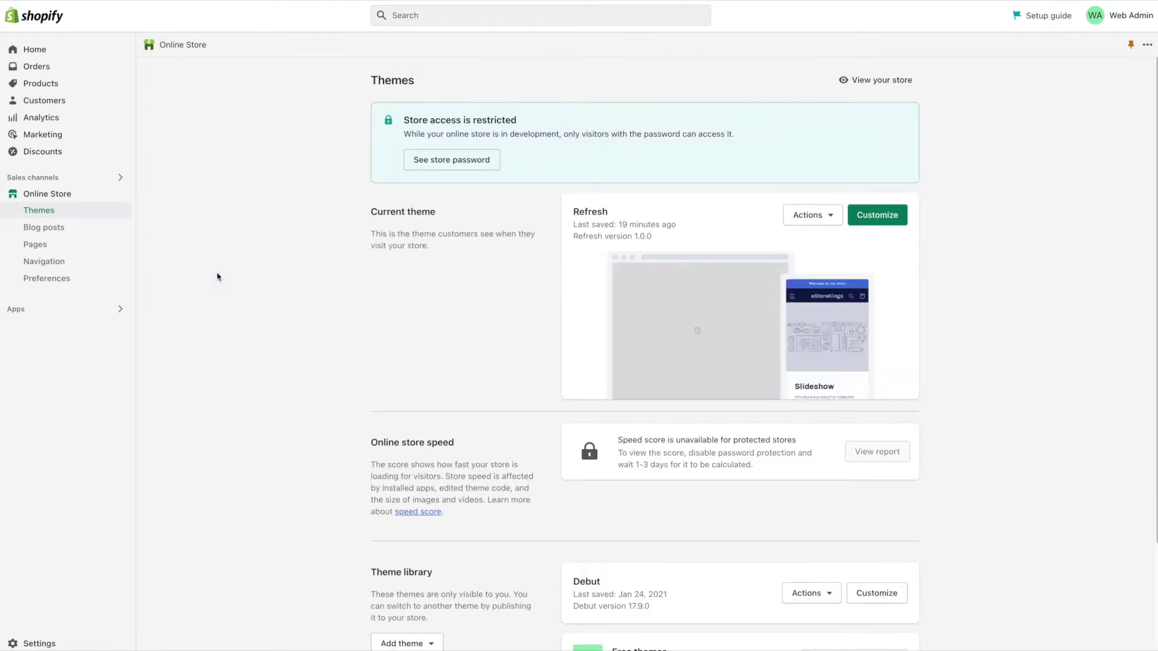
# Go to Blog posts and start a new, empty post in the News blog.
pyautogui.click(64, 230)
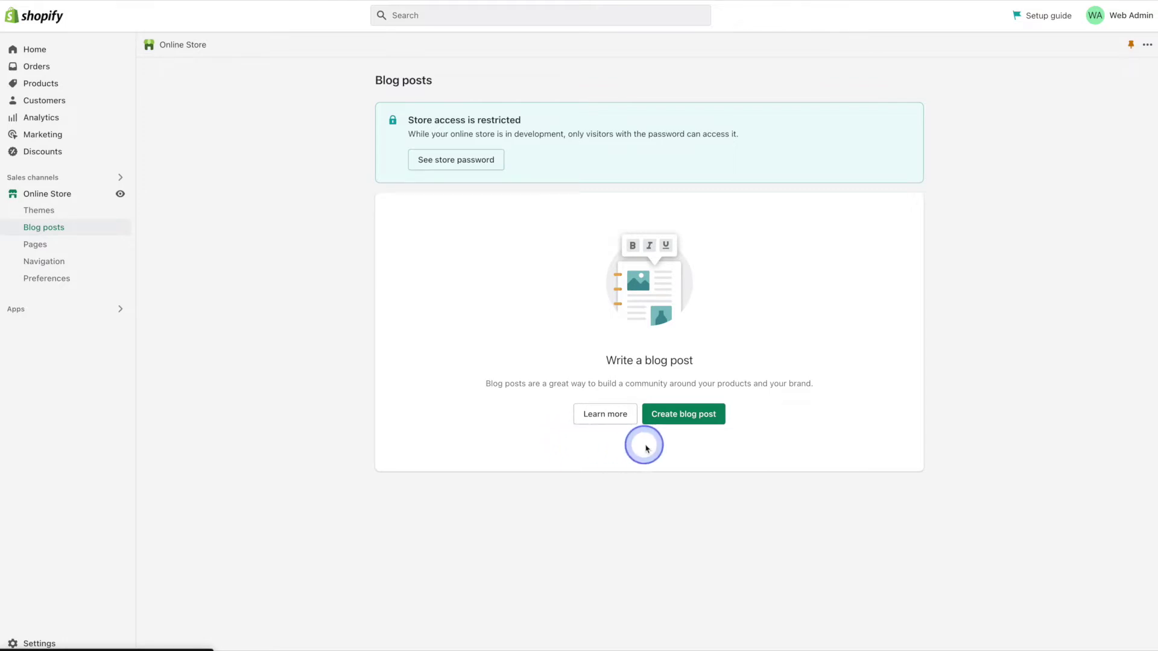
pyautogui.click(689, 420)
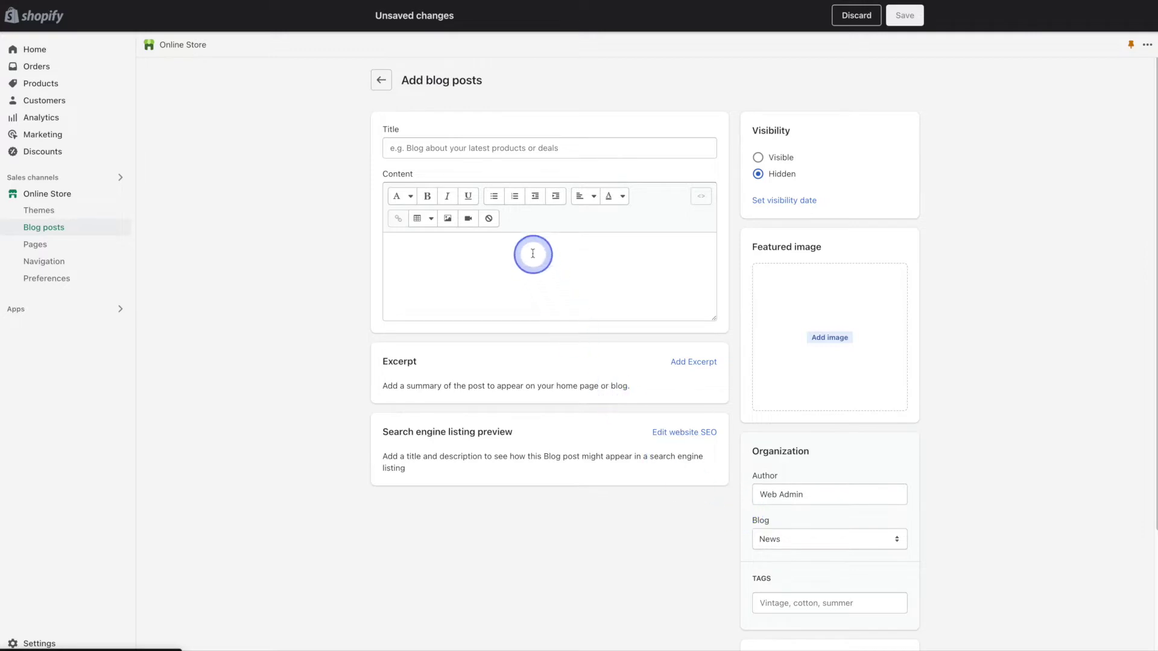
# Title the post 'How to Sell More on Shopify' and paste the prepared article into the body.
pyautogui.click(509, 149)
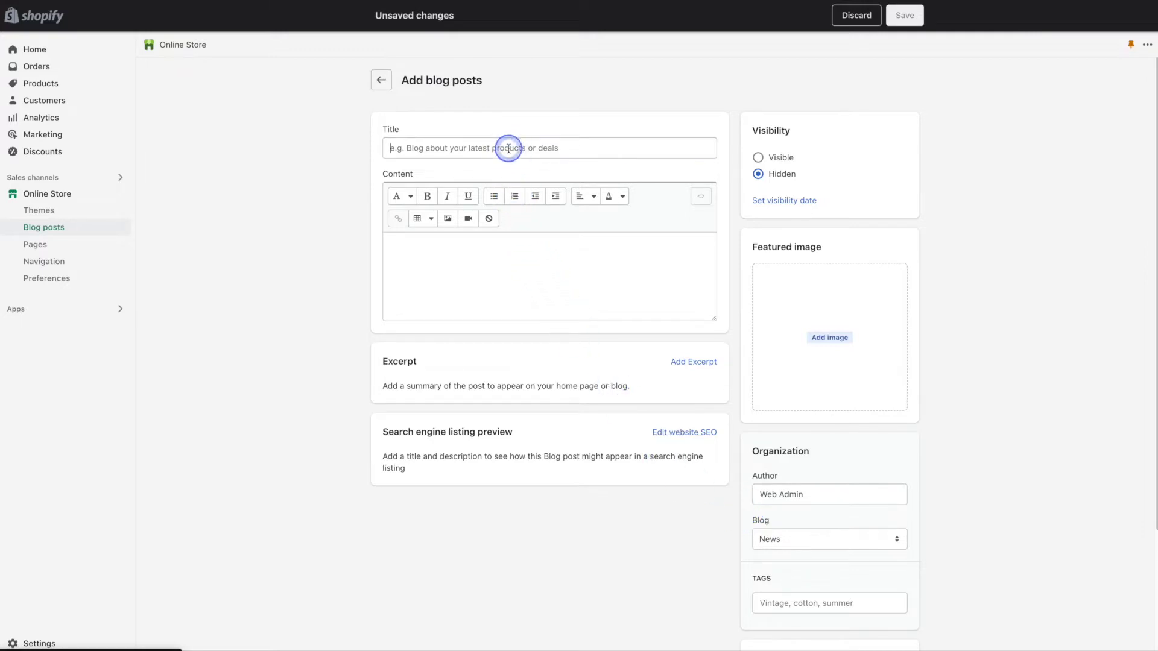
pyautogui.write('How to Sel')
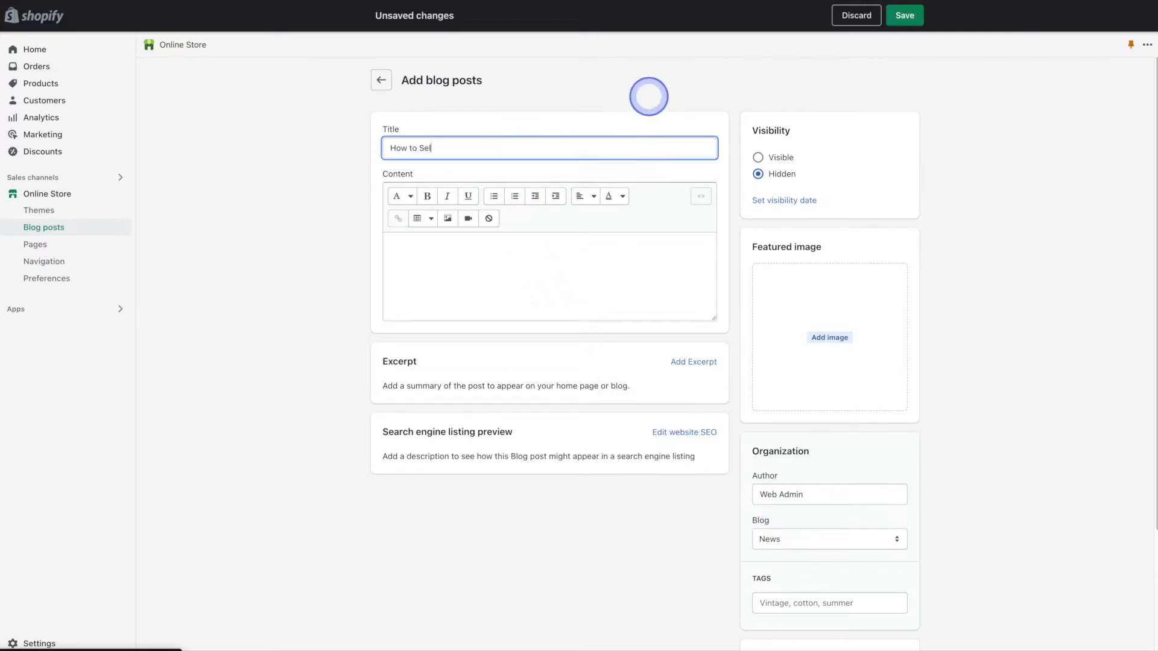
pyautogui.write('l More on Shopify')
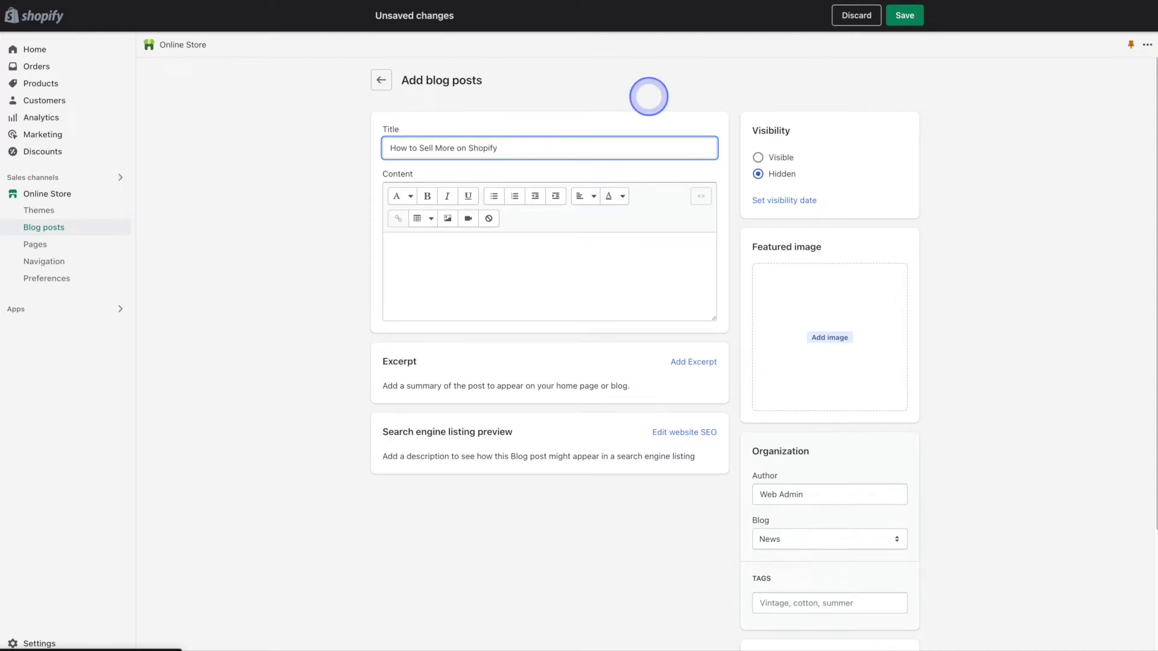
pyautogui.click(612, 261)
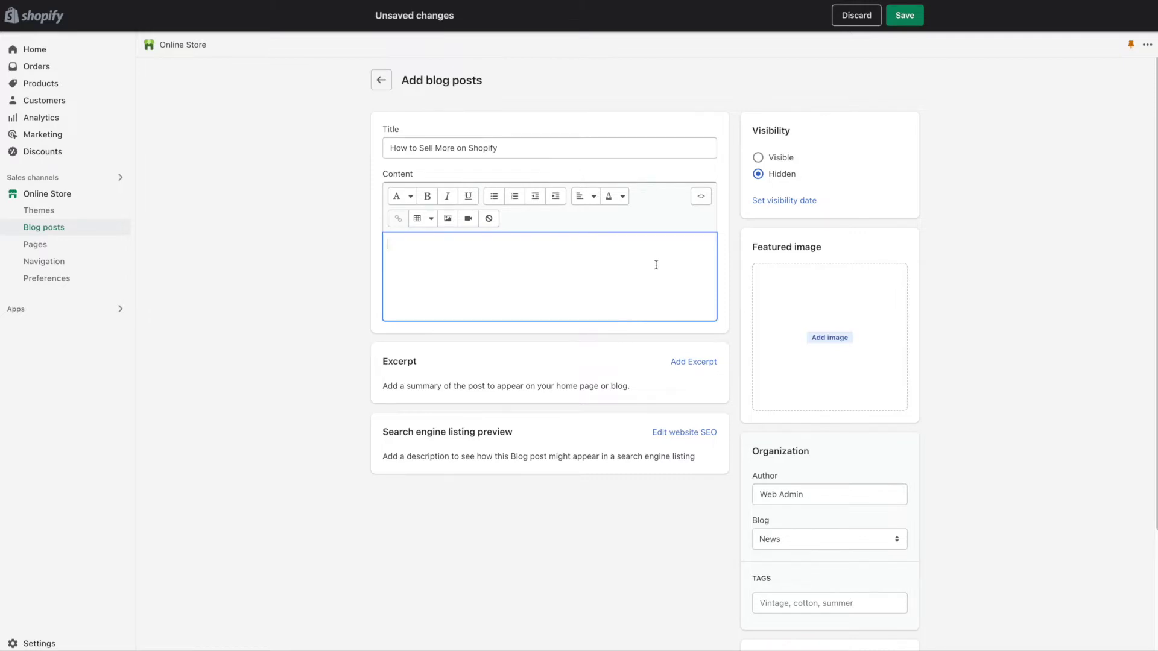
pyautogui.click(525, 254)
pyautogui.hotkey('ctrl', 'v')
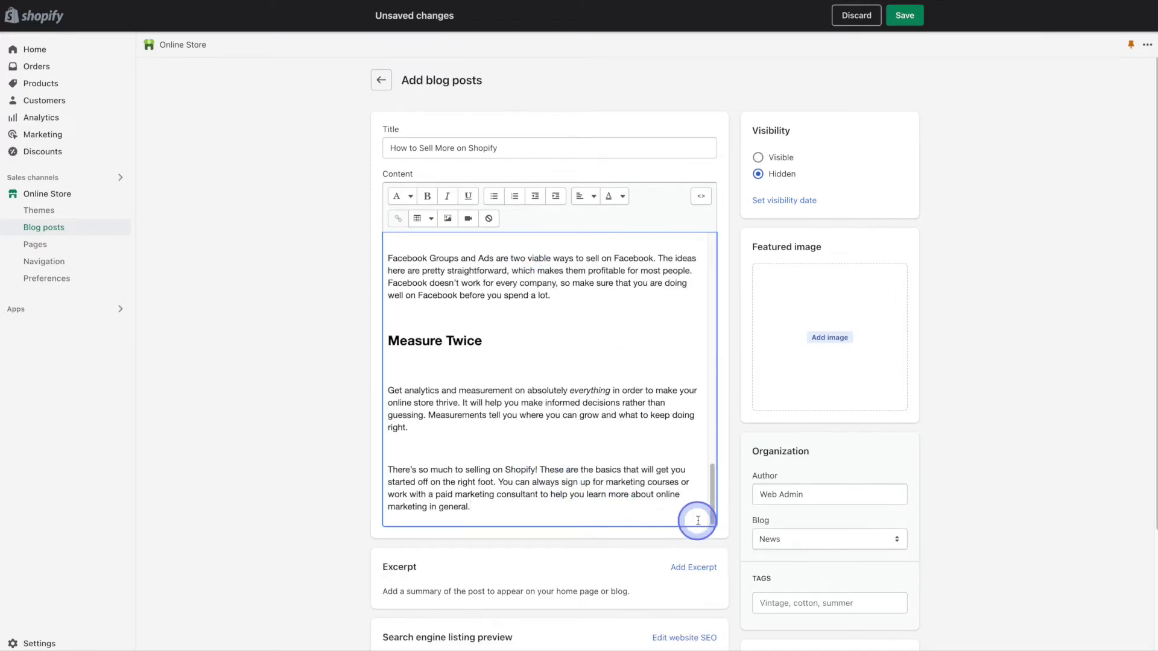
# Delete blank lines in the opening paragraphs, around Use Compelling Product Photos, and above Sell Beta Products.
pyautogui.moveTo(711, 494); pyautogui.dragTo(718, 266)
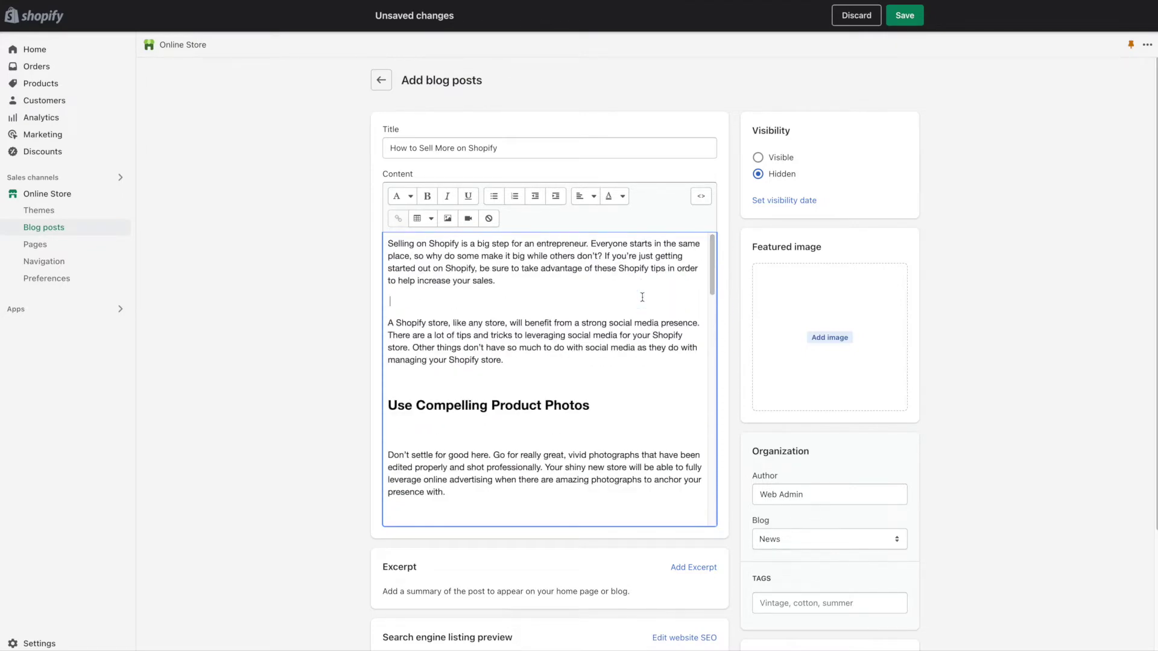
pyautogui.press('BackSpace')
pyautogui.click(543, 360)
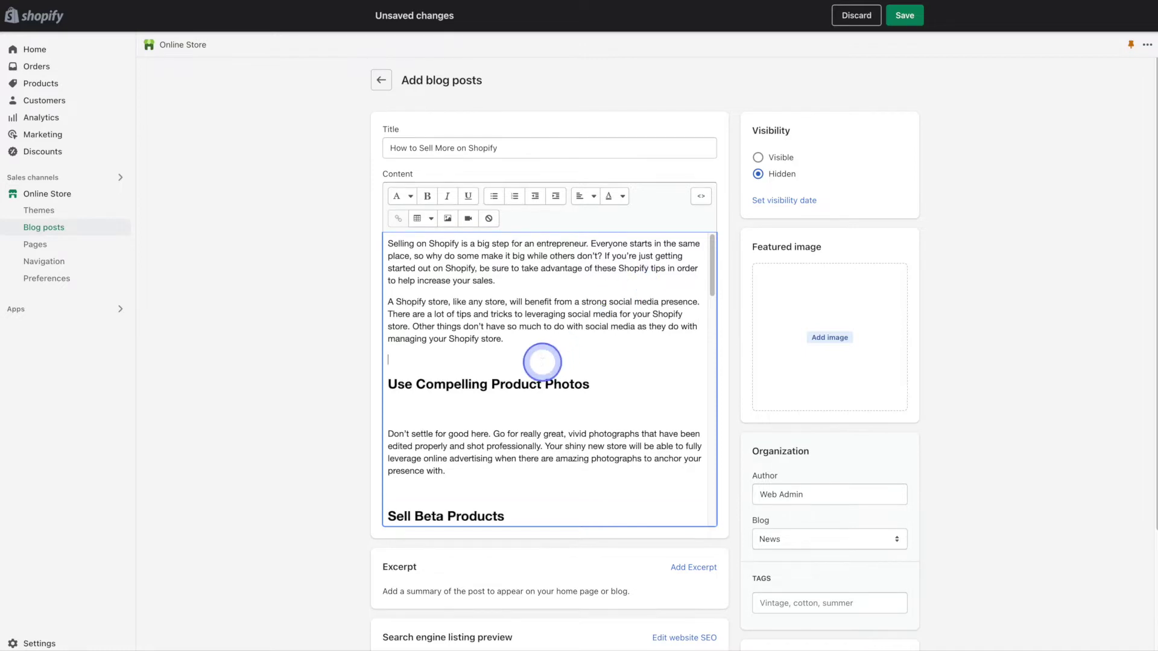
pyautogui.press('BackSpace')
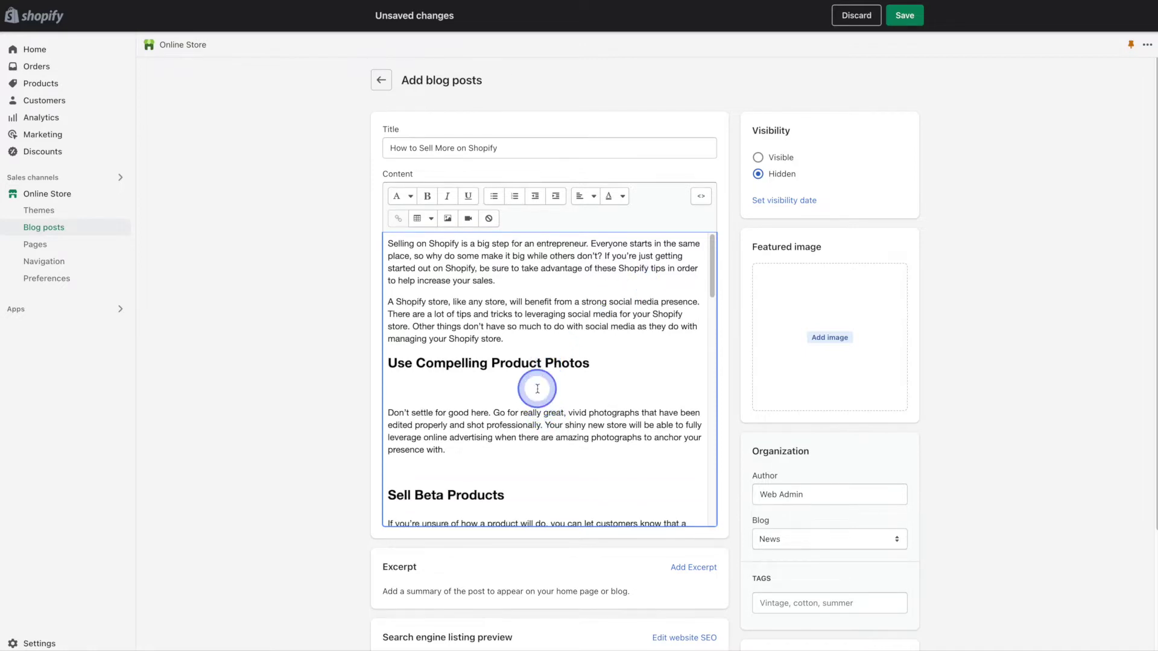
pyautogui.click(537, 389)
pyautogui.press('BackSpace')
pyautogui.click(545, 453)
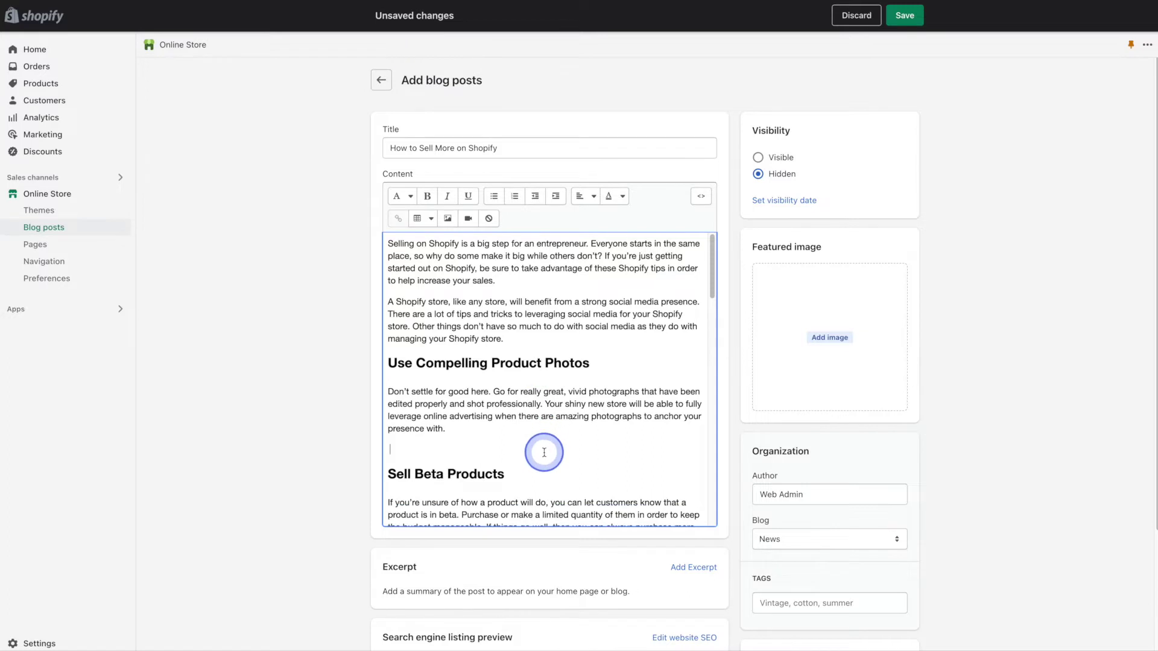
pyautogui.press('BackSpace')
# Delete blank lines around Keep the Site Simple, Keep checkout, and Leverage Instagram Stories.
pyautogui.scroll(-3, 545, 452)
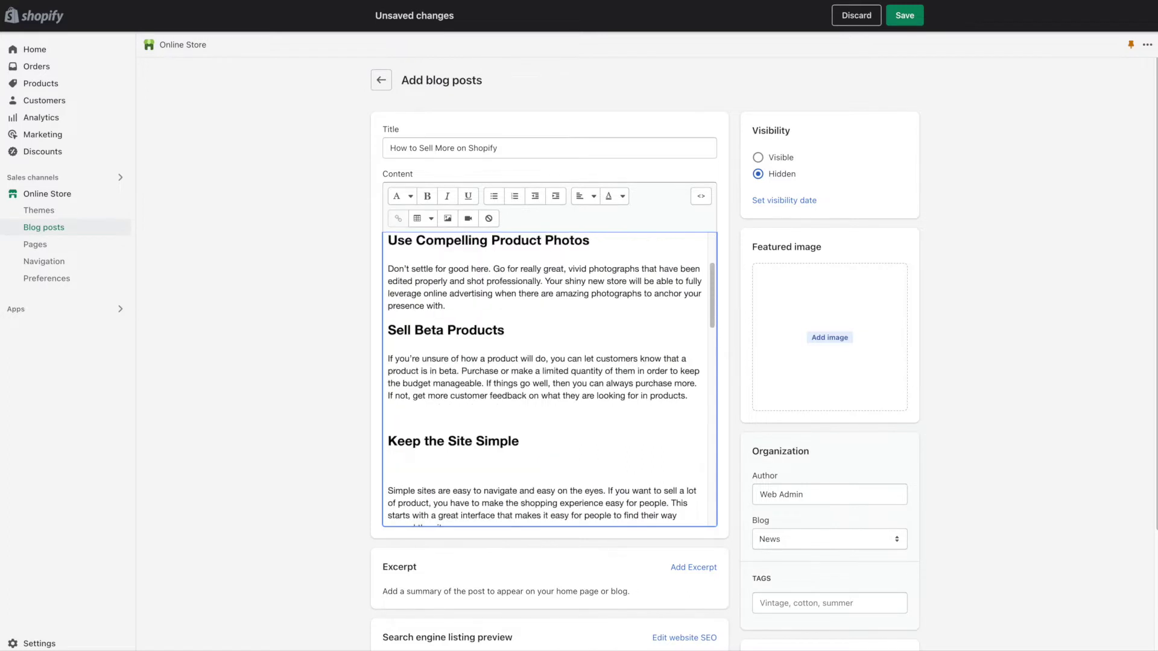
pyautogui.click(501, 394)
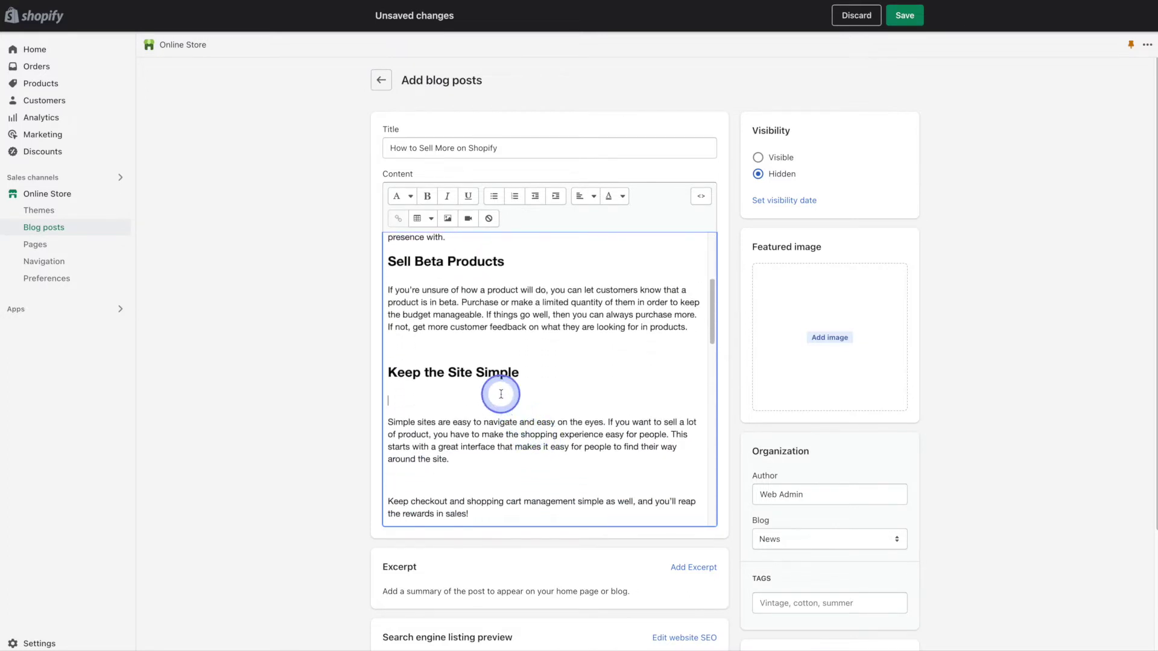
pyautogui.press('BackSpace')
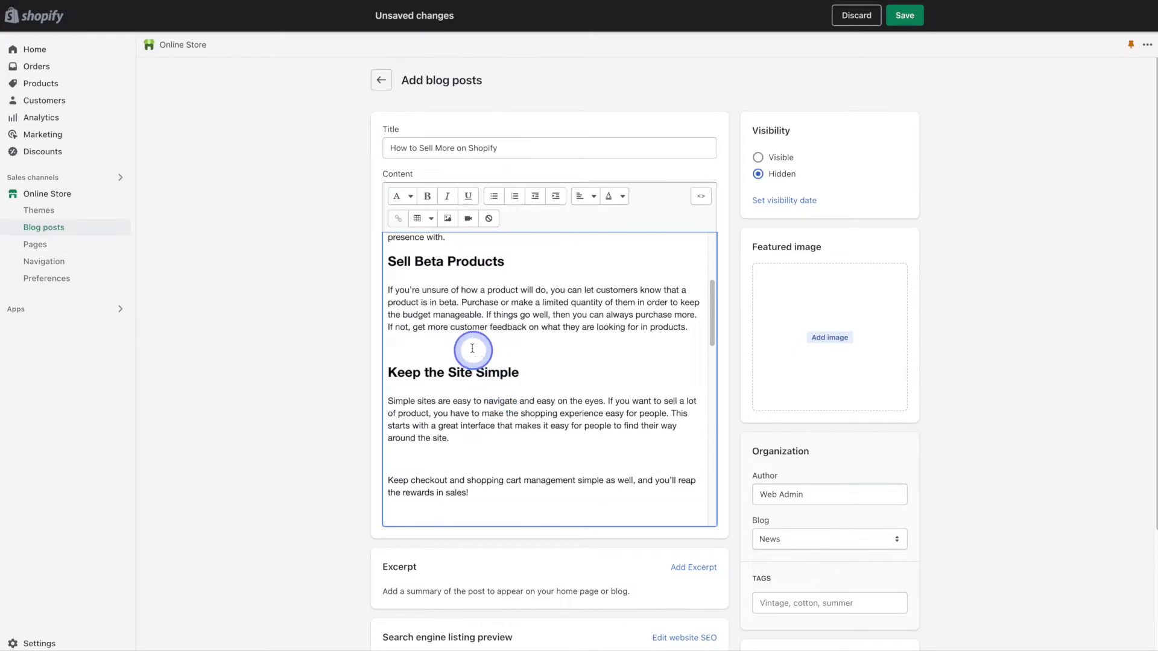
pyautogui.click(460, 341)
pyautogui.press('BackSpace')
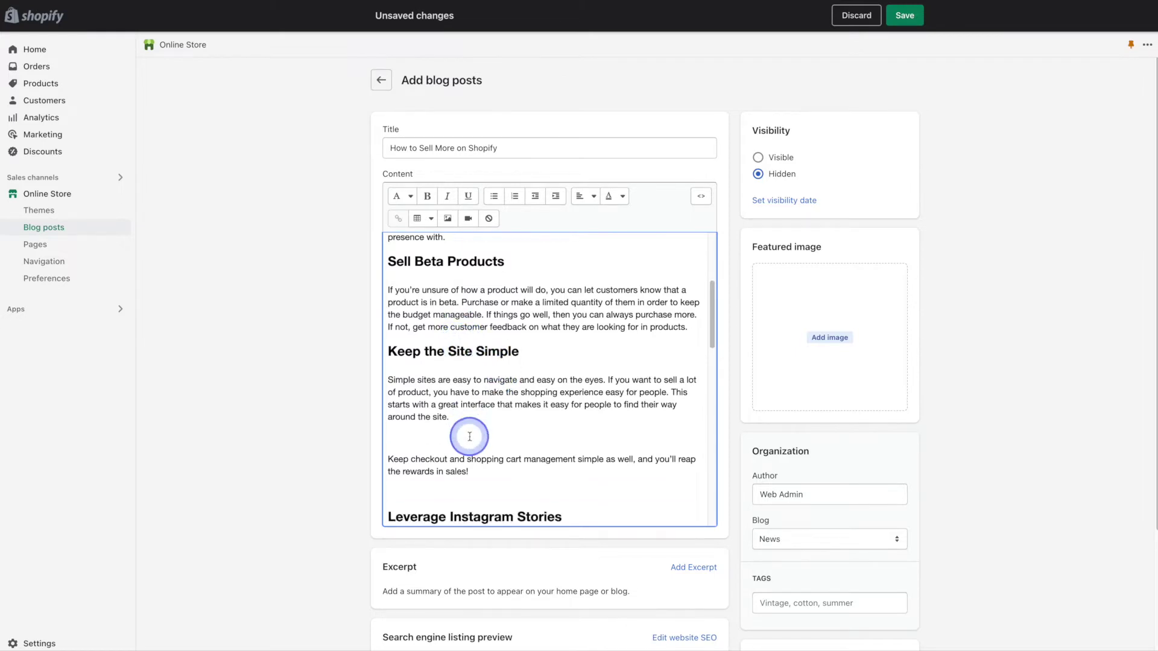
pyautogui.click(465, 436)
pyautogui.press('BackSpace')
pyautogui.click(476, 473)
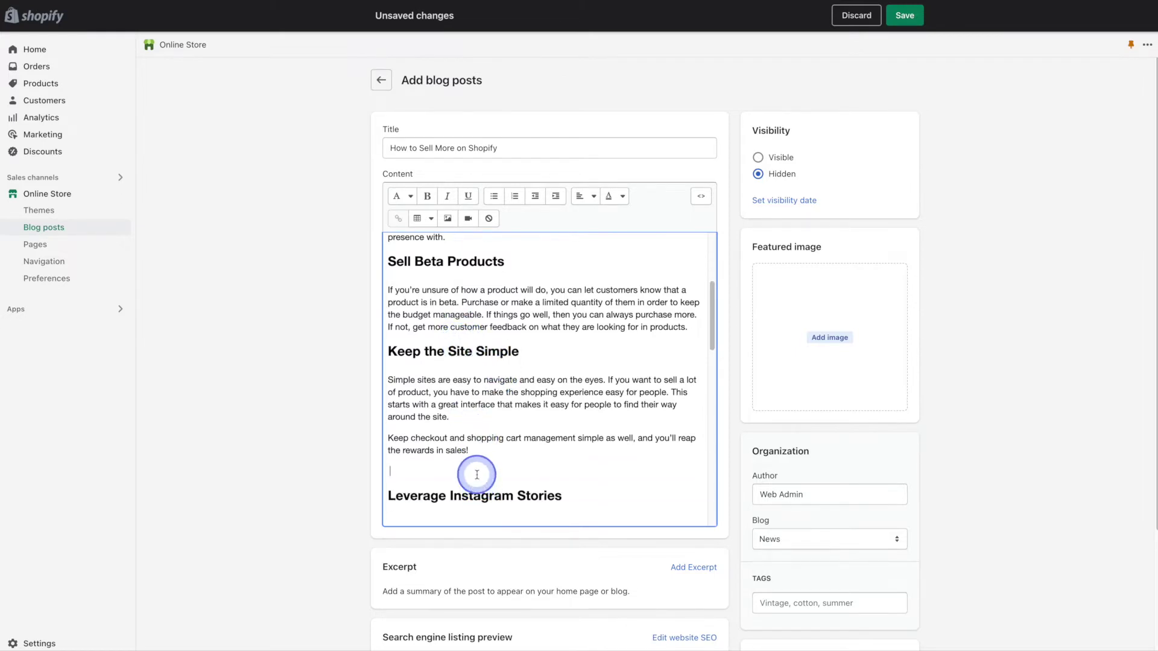
pyautogui.press('BackSpace')
pyautogui.click(500, 499)
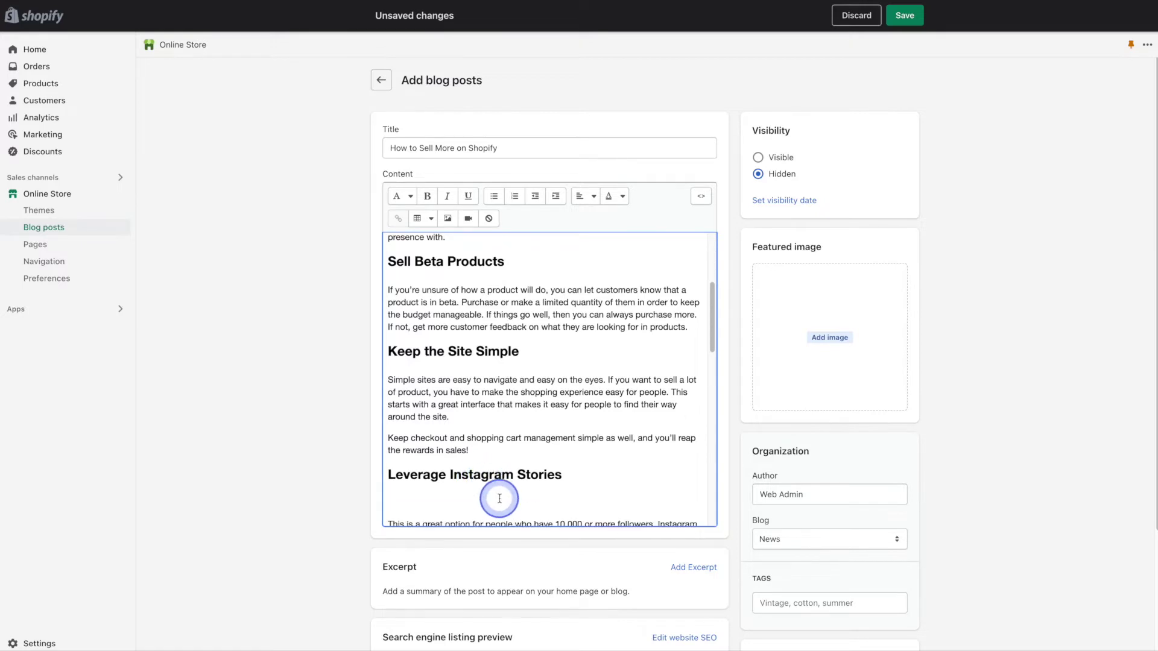
pyautogui.press('BackSpace')
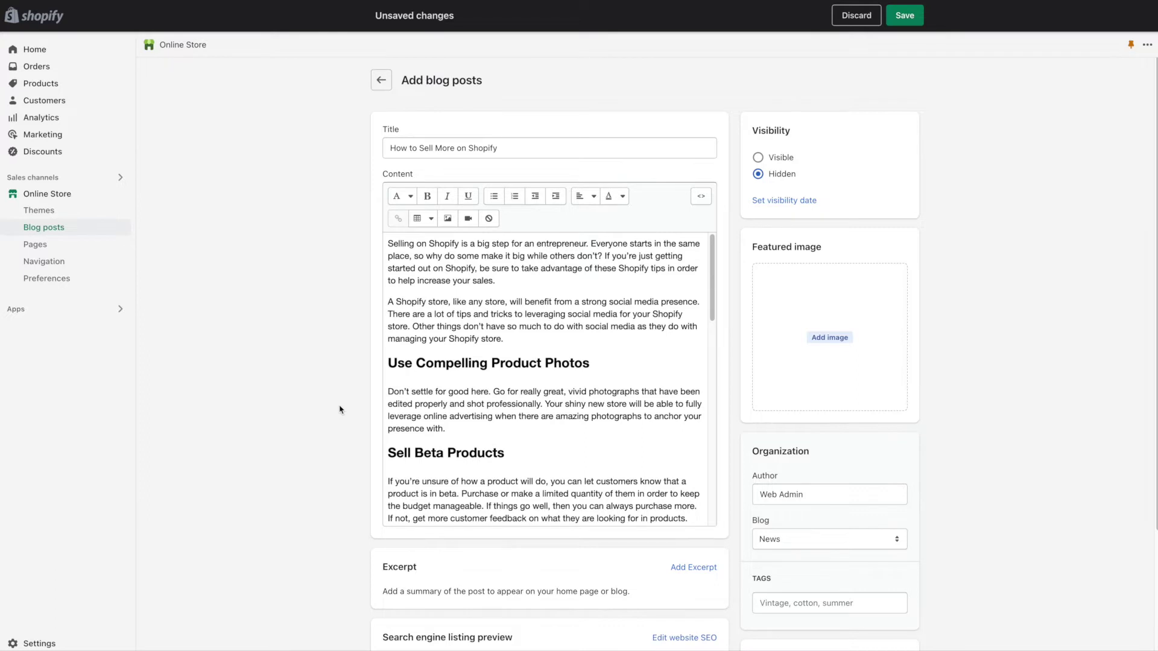
# Bold 'Shopify is a big step for an entrepreneur' in the opening paragraph.
pyautogui.click(440, 243)
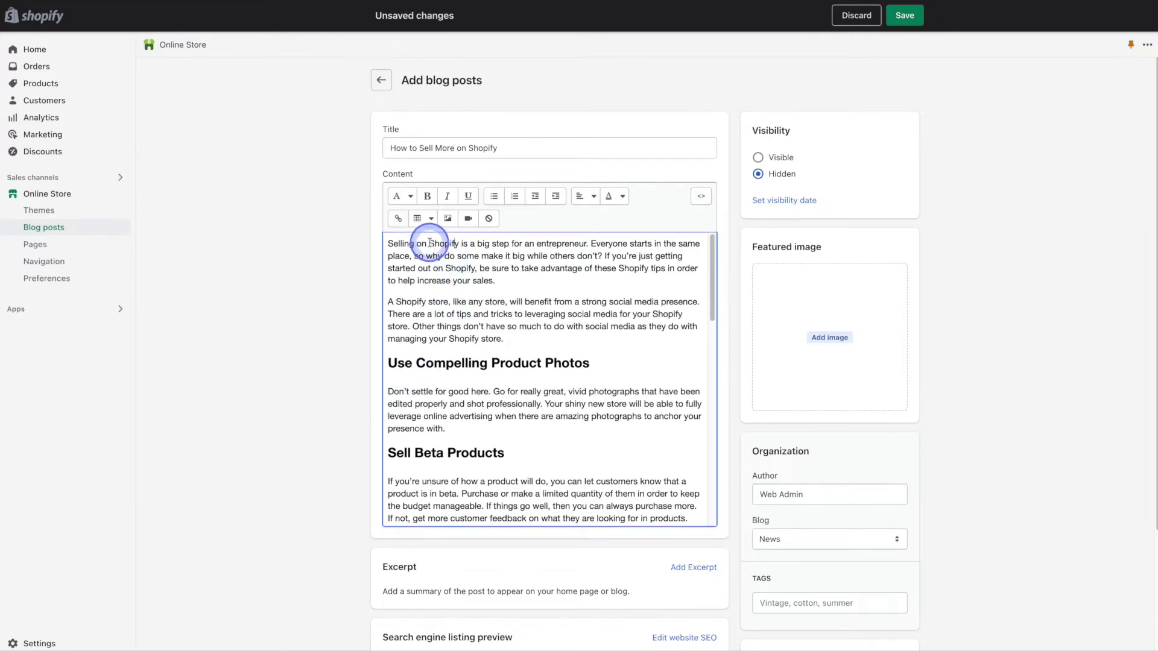
pyautogui.moveTo(442, 241); pyautogui.dragTo(588, 245)
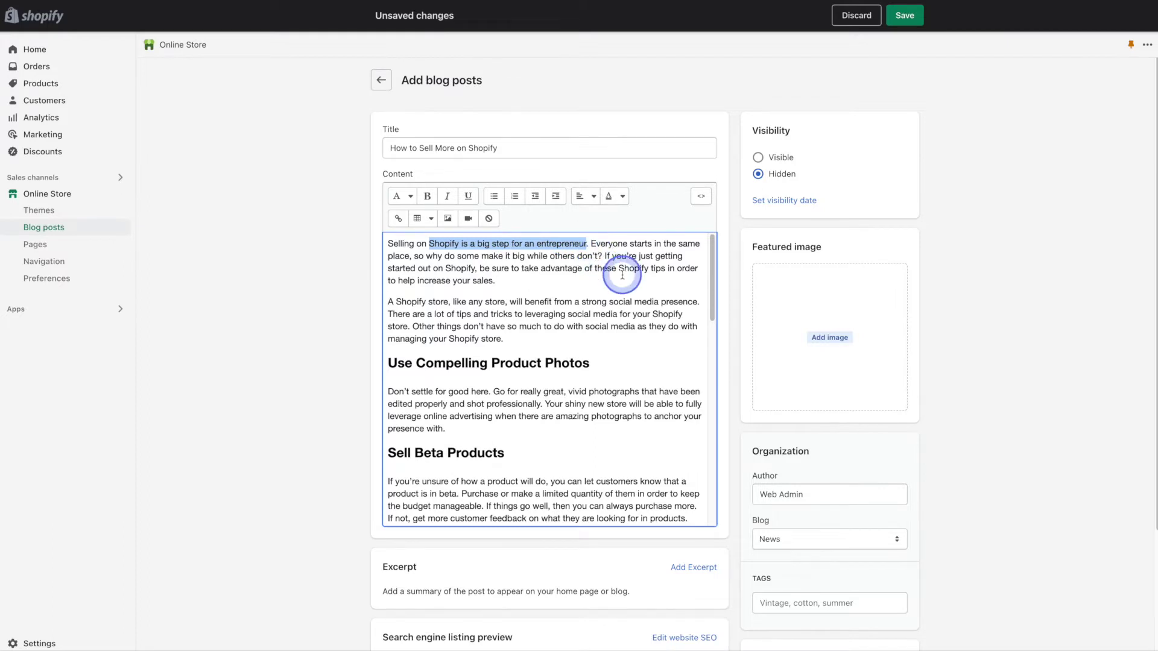
pyautogui.click(428, 197)
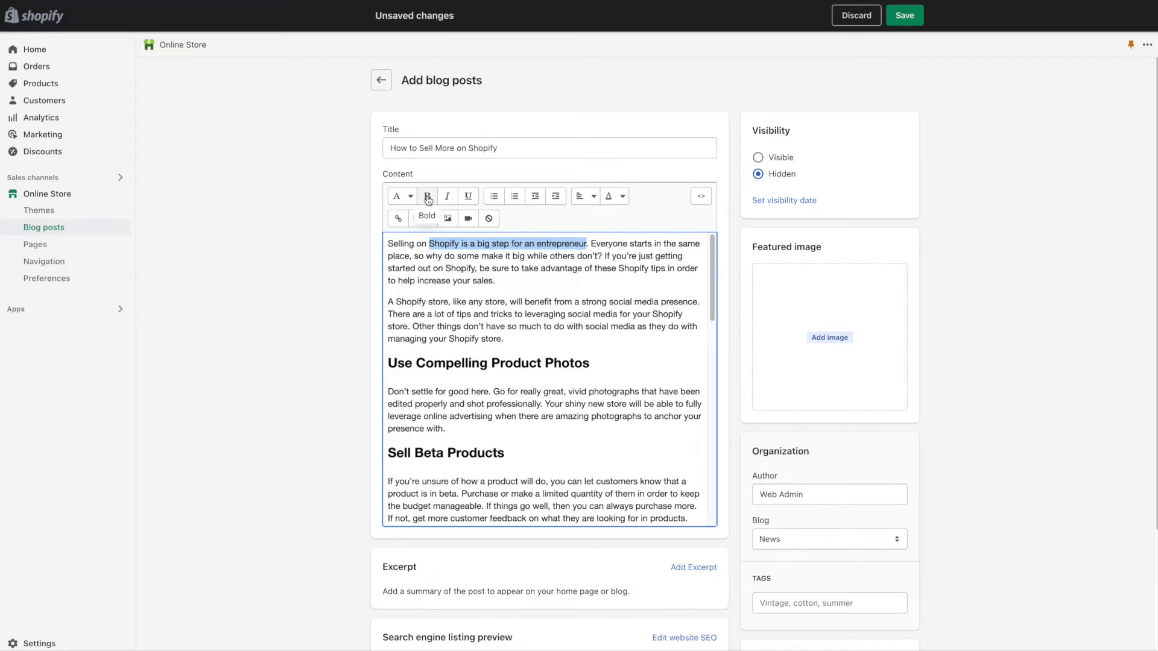
pyautogui.click(537, 277)
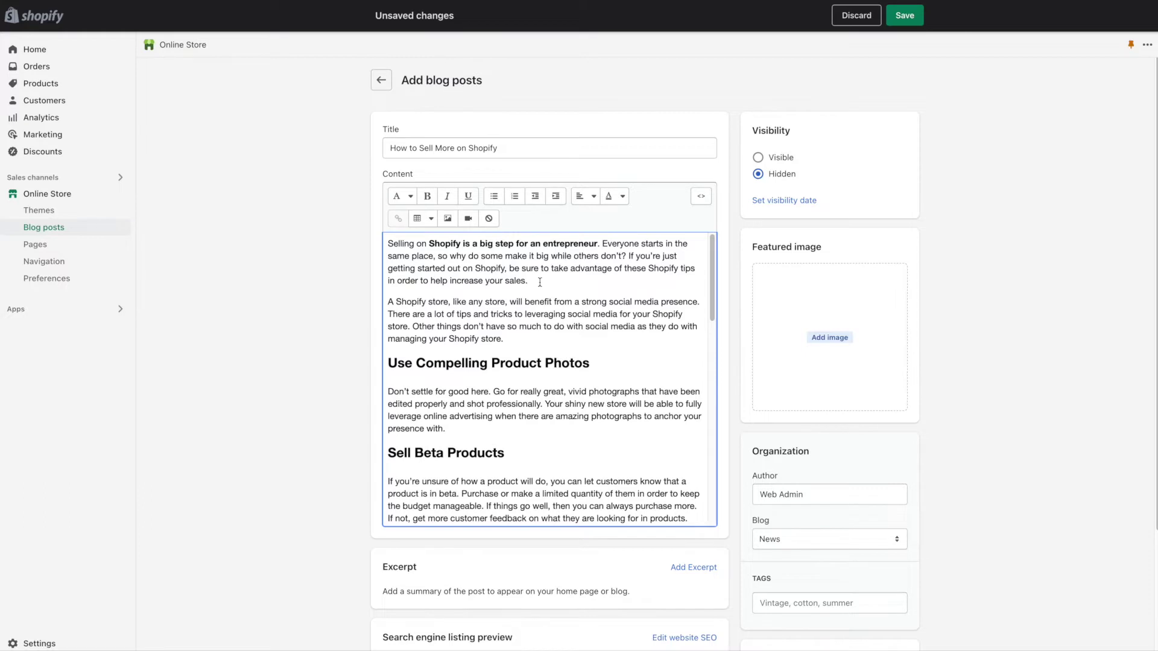
# Italicize 'be sure to take advantage' and select 'Shopify' in paragraph two for linking.
pyautogui.moveTo(510, 268); pyautogui.dragTo(613, 283)
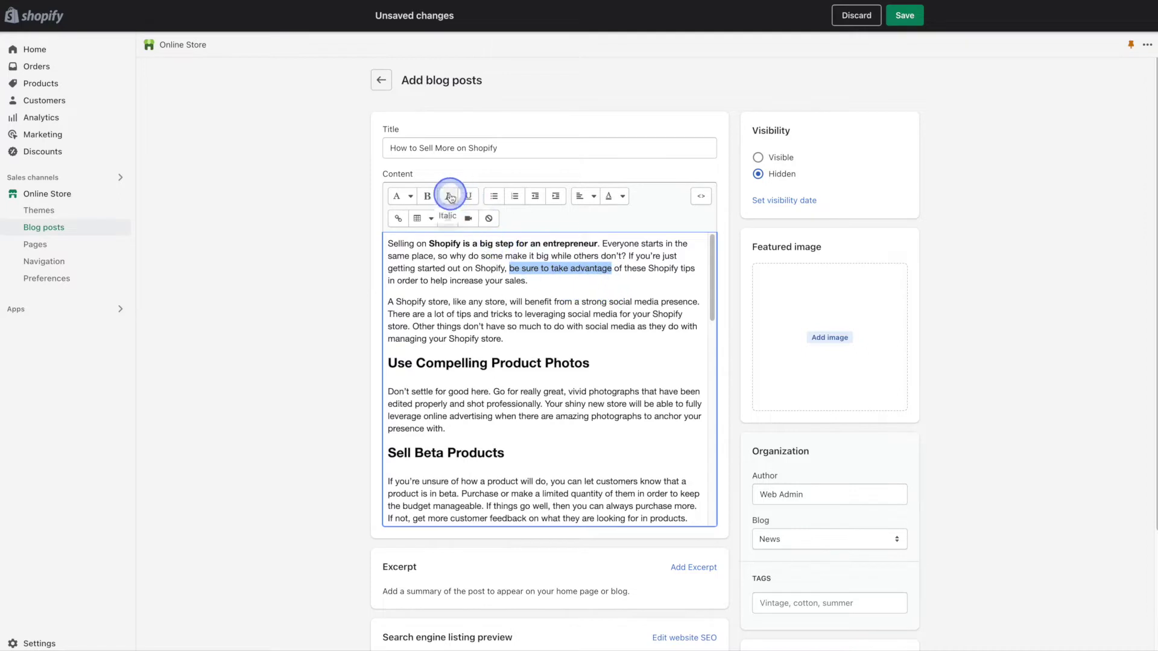
pyautogui.click(447, 196)
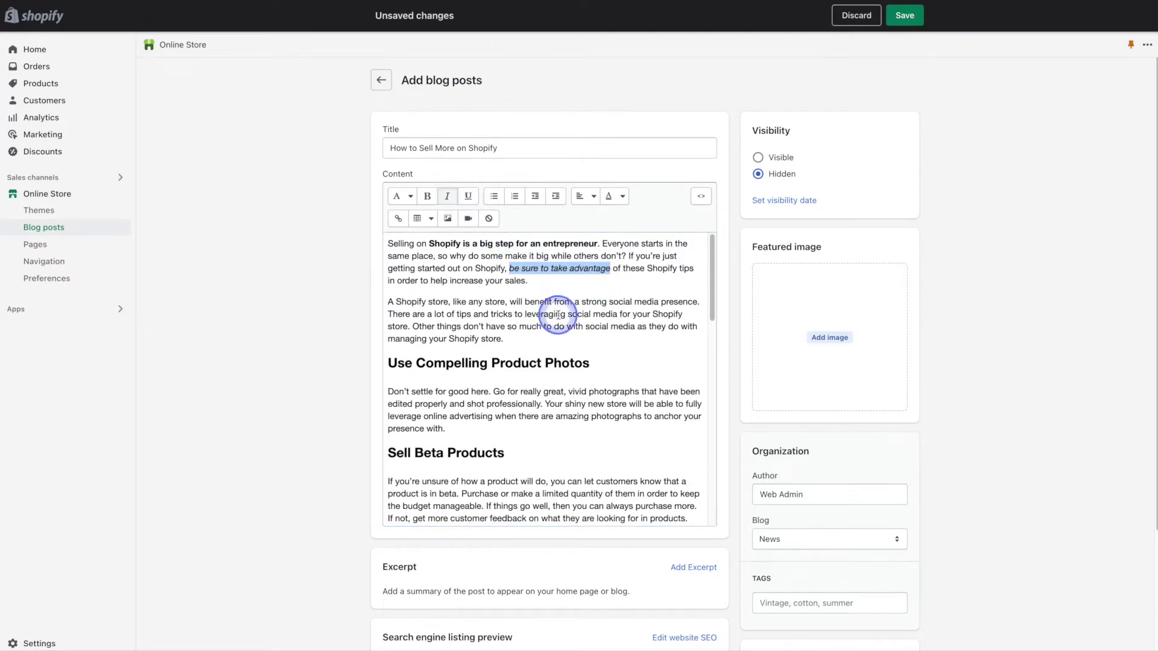
pyautogui.click(415, 303)
pyautogui.doubleClick(415, 303)
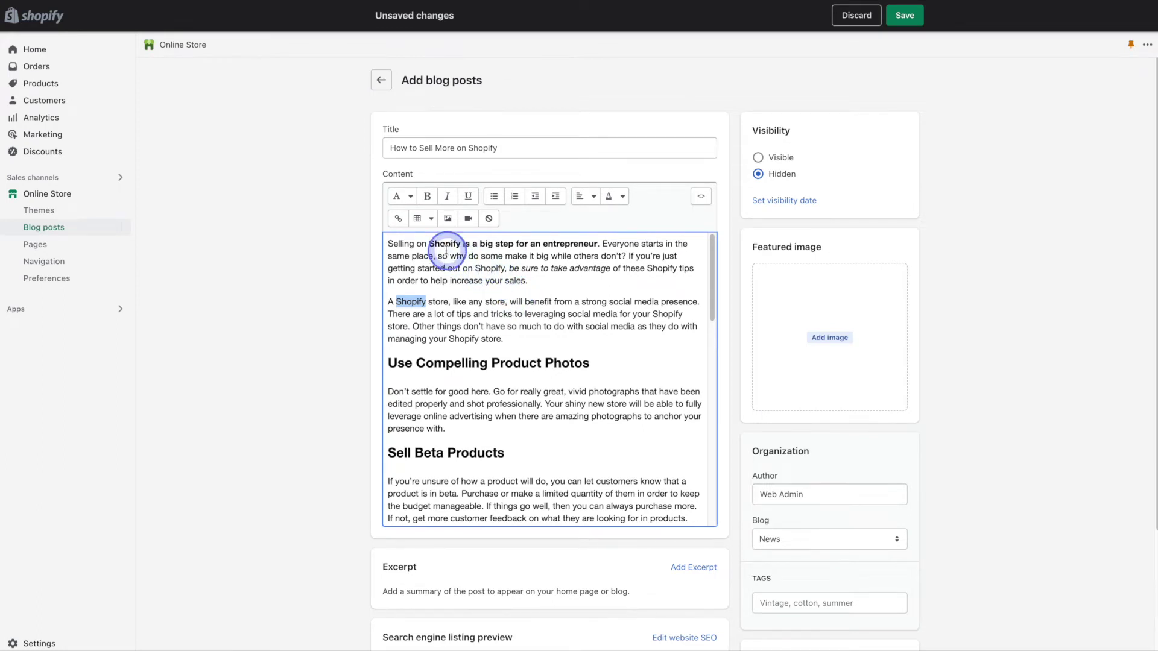
pyautogui.click(397, 221)
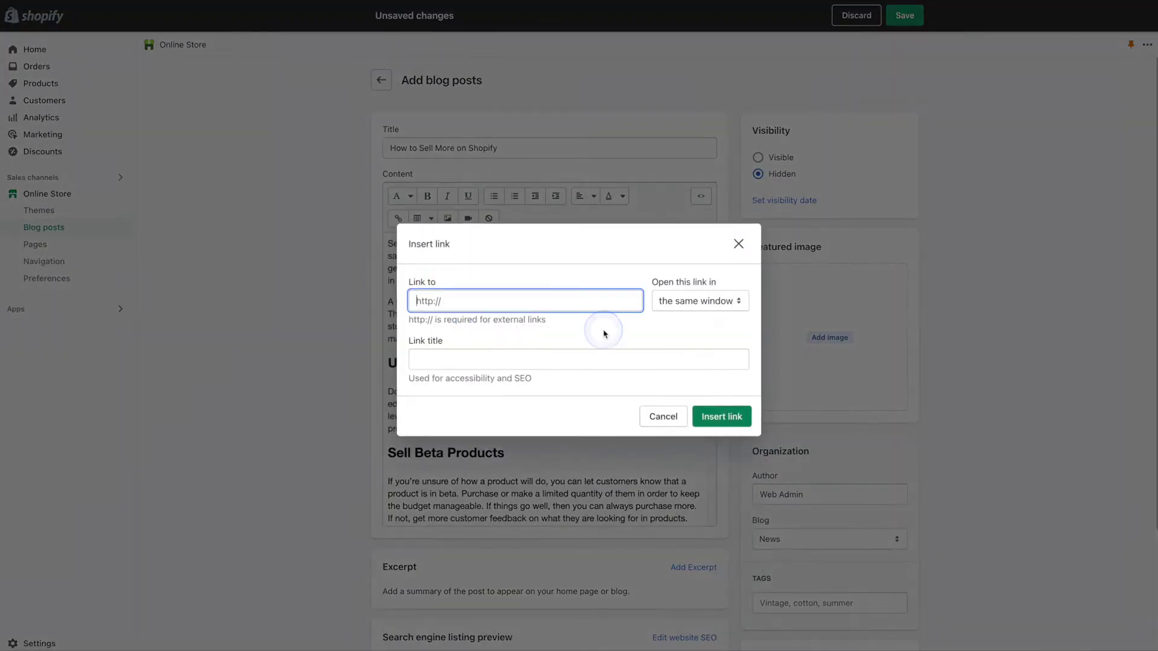
pyautogui.write('https://www.shopify.com/')
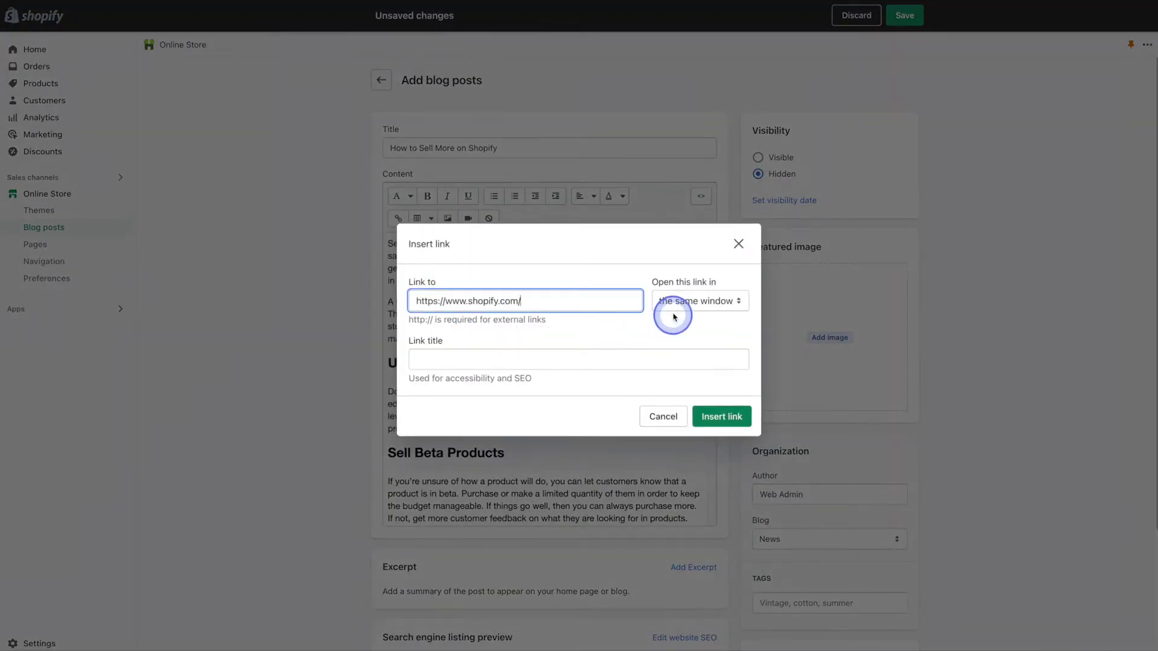
pyautogui.click(725, 307)
pyautogui.click(719, 316)
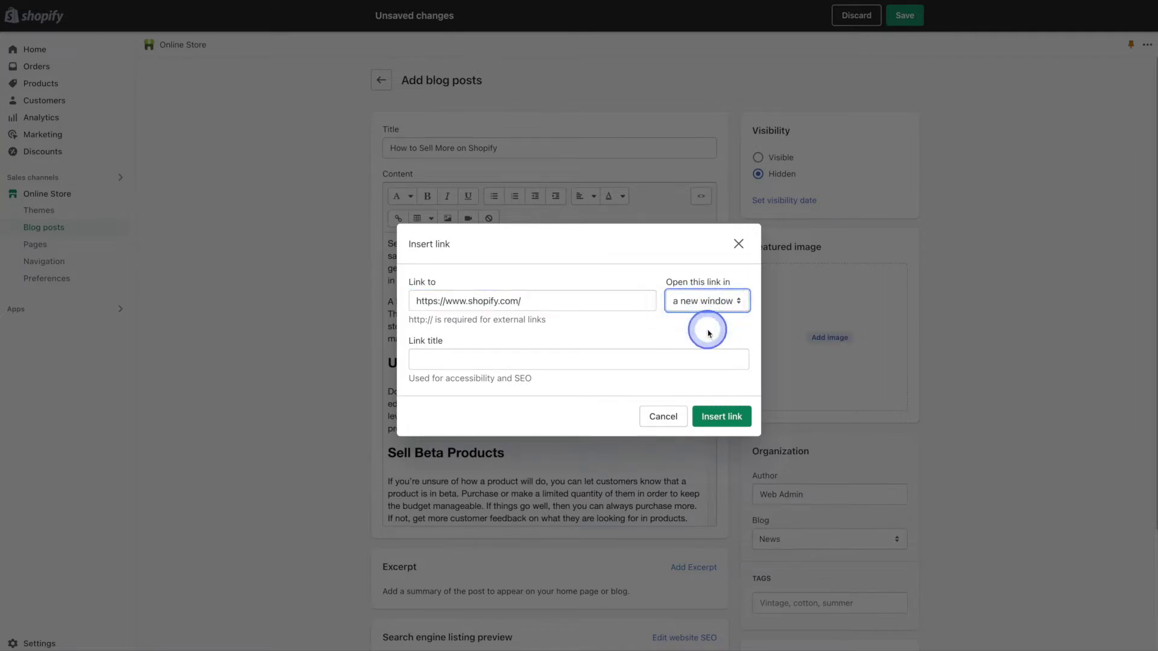
pyautogui.press('Tab')
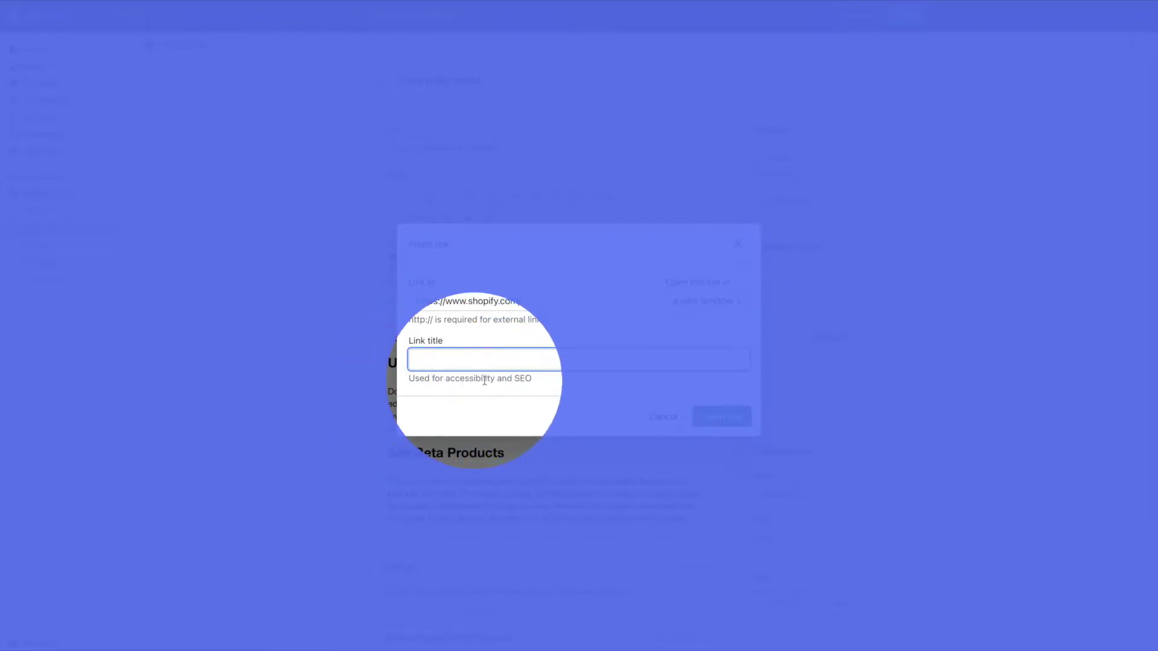
pyautogui.click(522, 363)
pyautogui.write('Shopify')
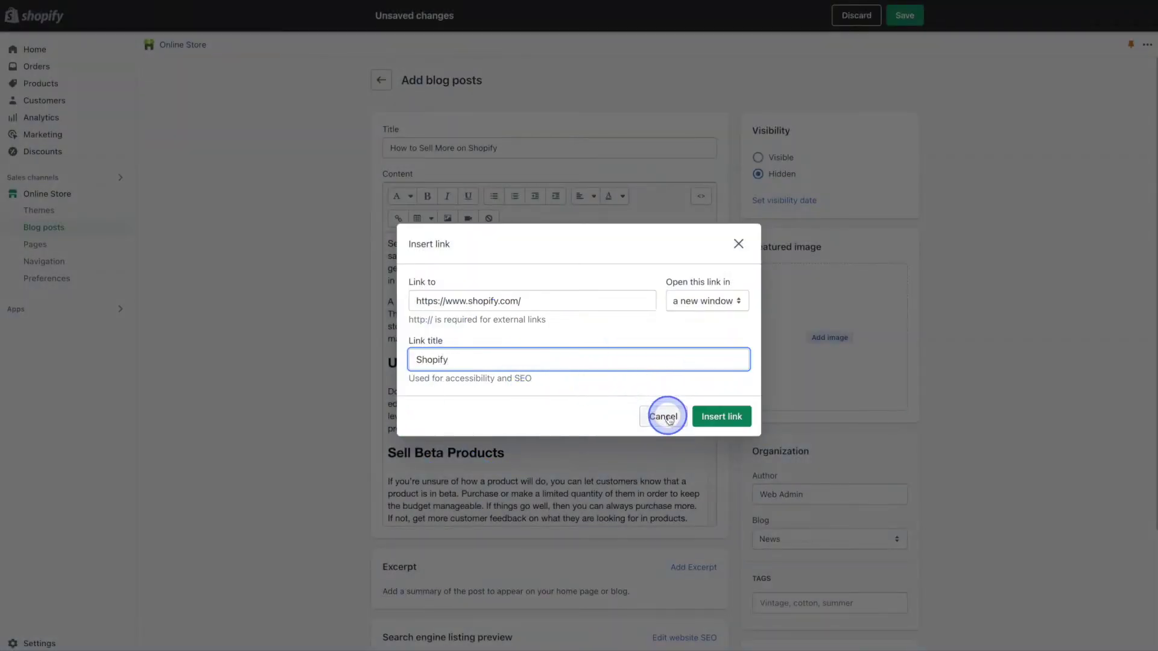
pyautogui.click(724, 418)
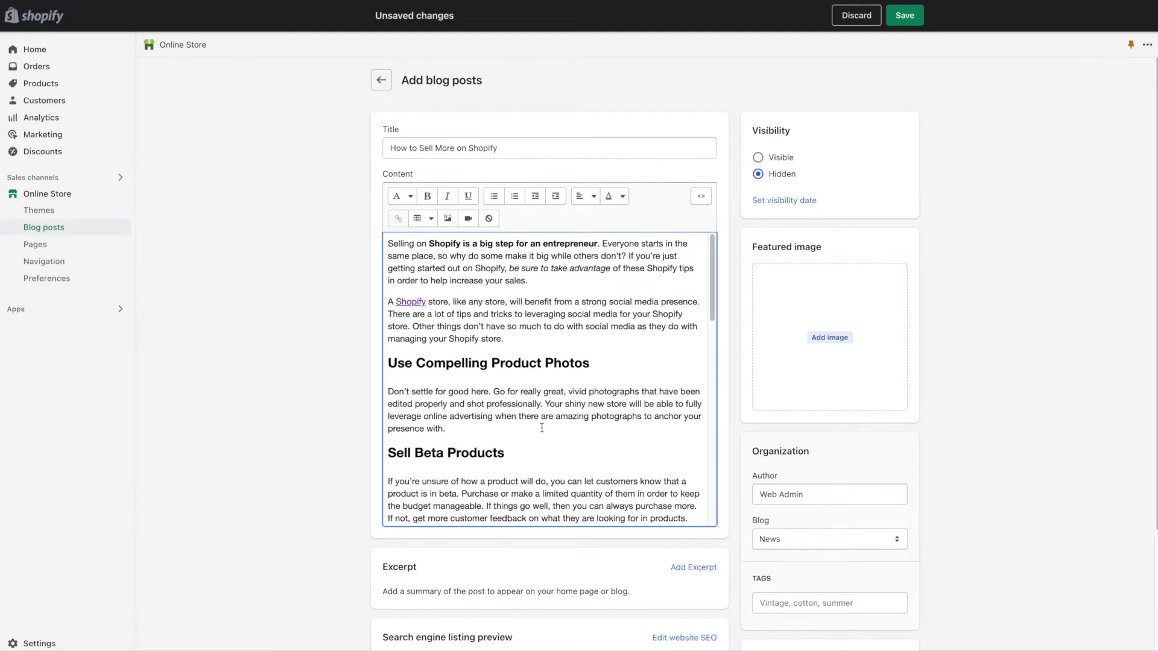
pyautogui.press('Return')
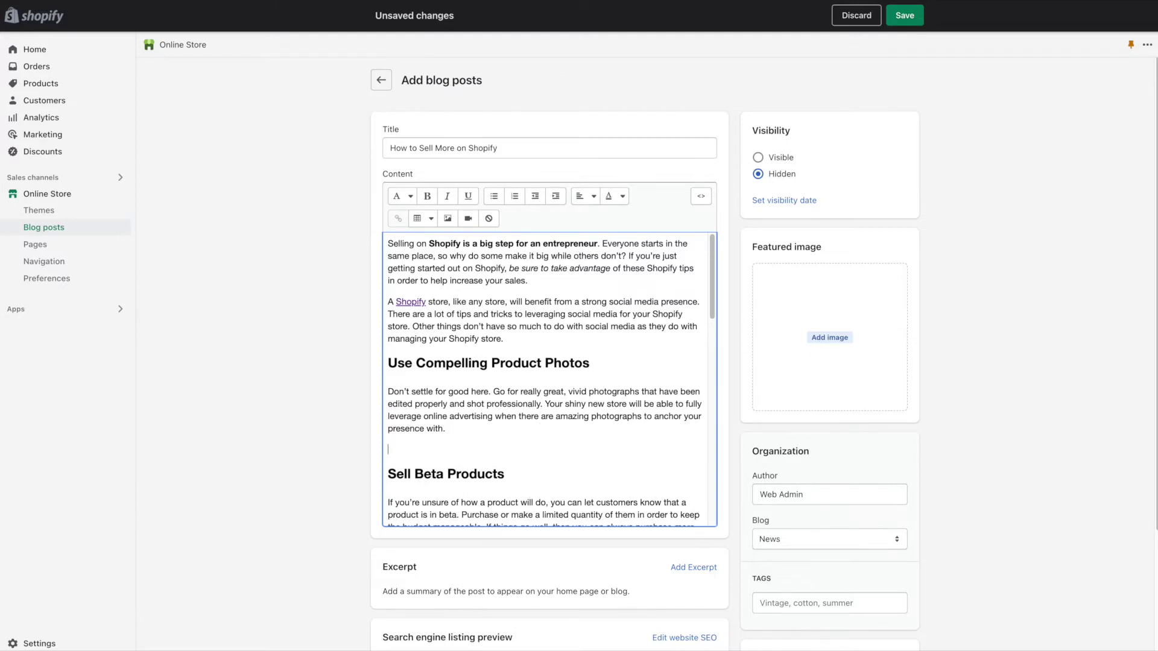
pyautogui.click(447, 447)
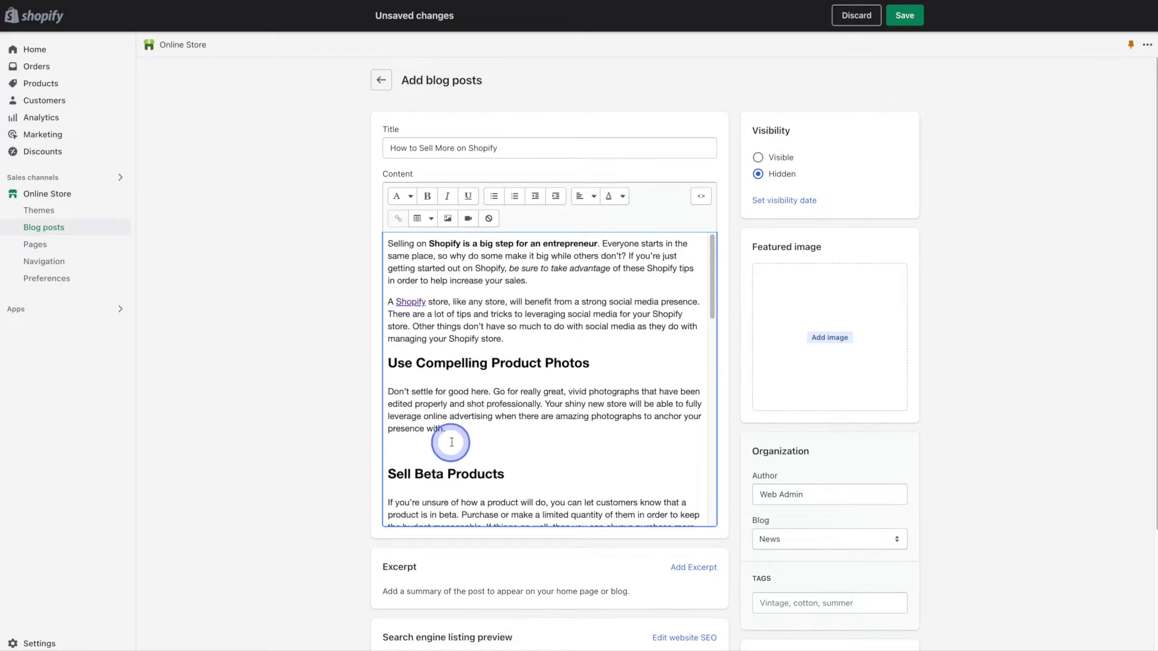
pyautogui.click(446, 226)
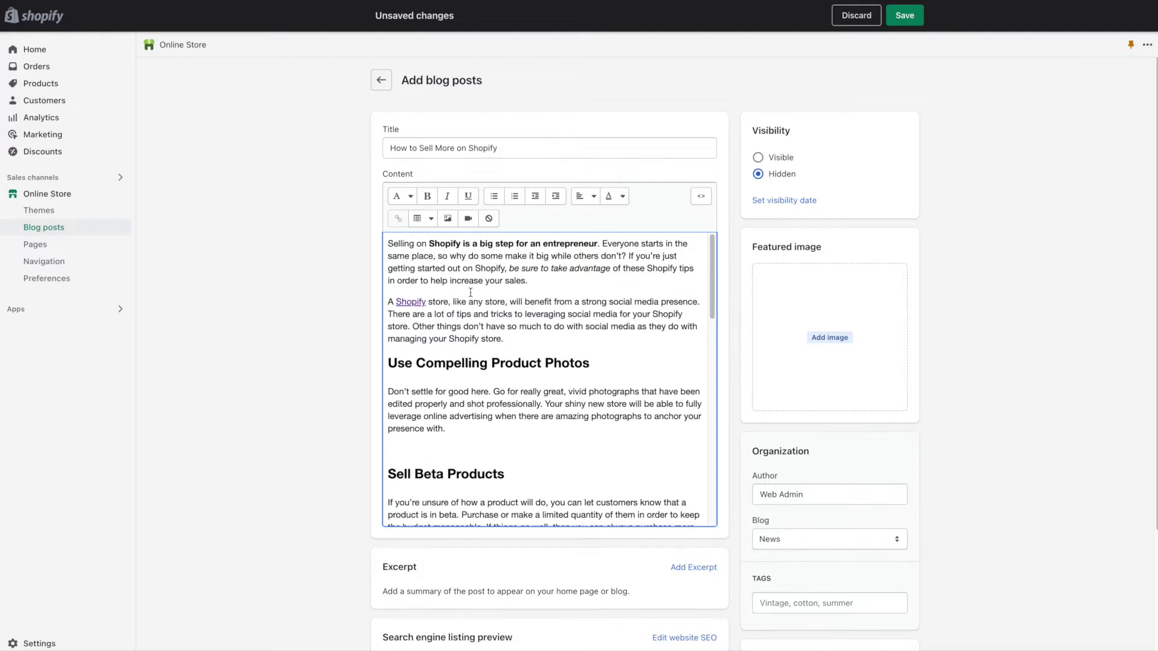
pyautogui.click(561, 145)
pyautogui.click(597, 39)
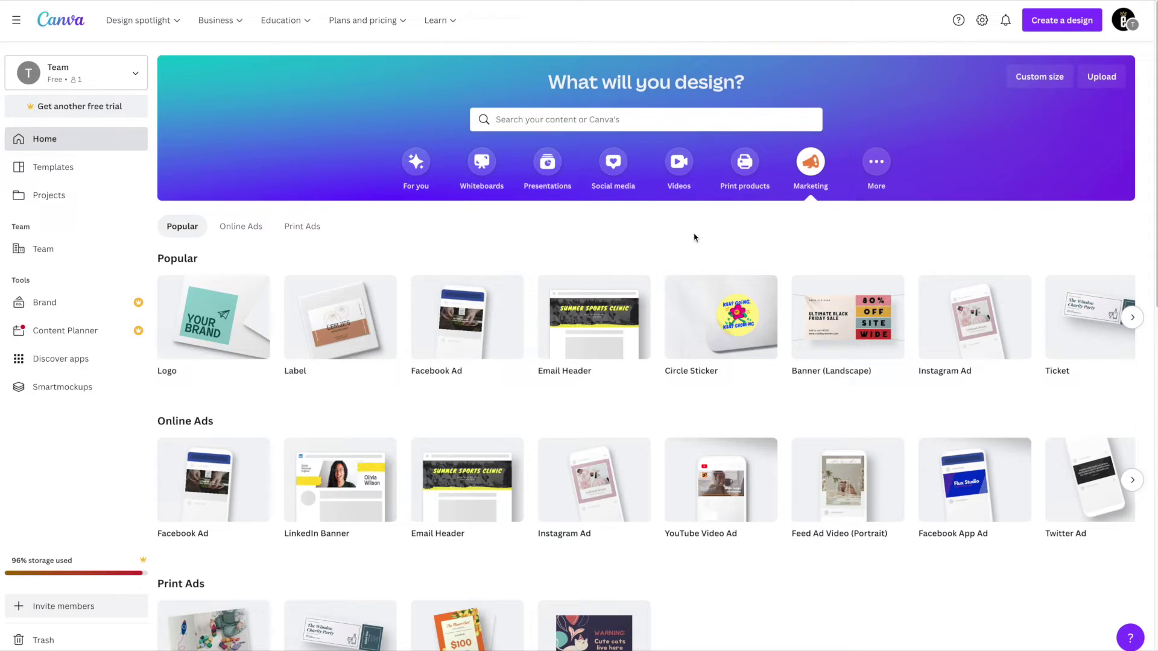
# Search Canva templates for 'blog' and choose the Blog Banner suggestion.
pyautogui.click(729, 204)
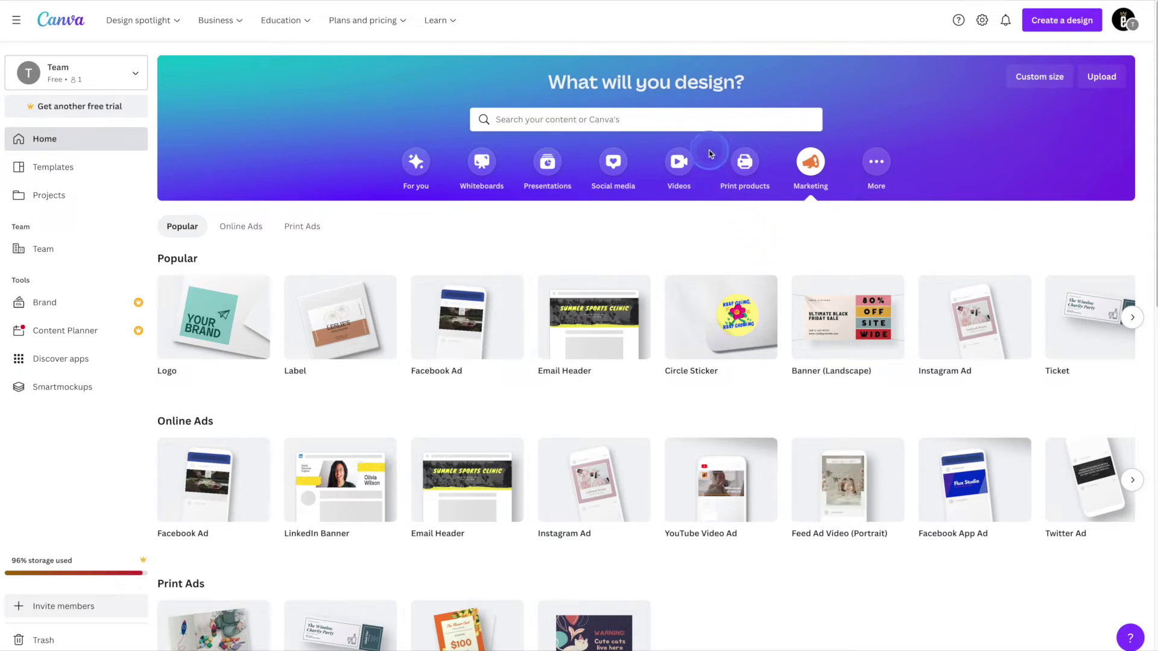
pyautogui.click(703, 123)
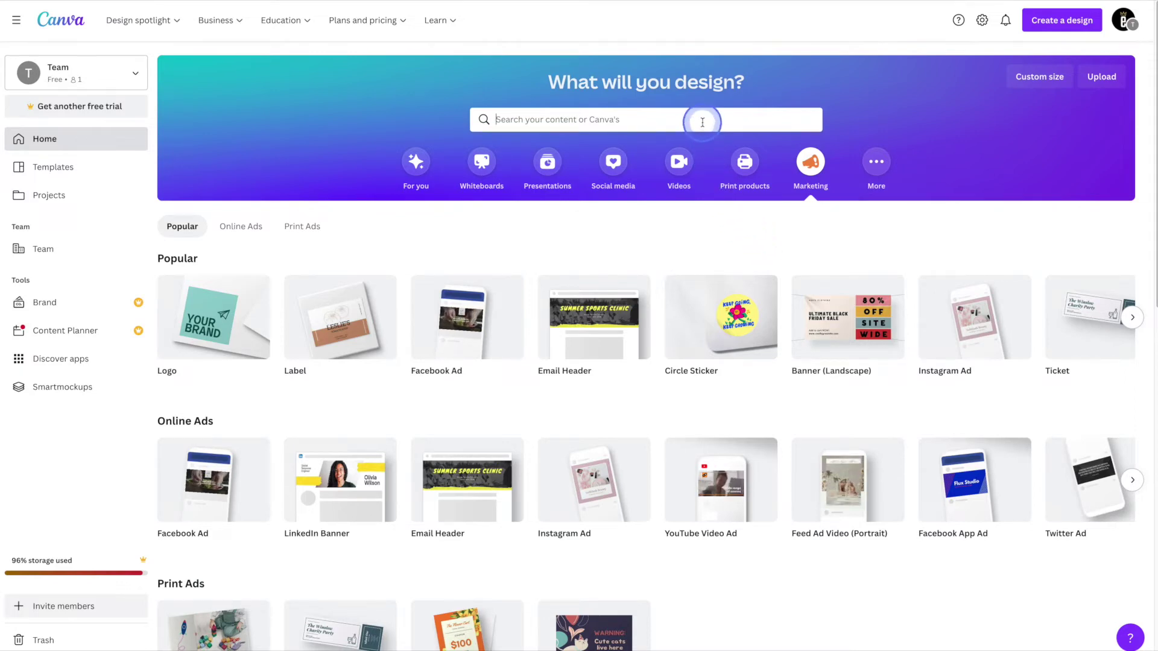
pyautogui.write('blog')
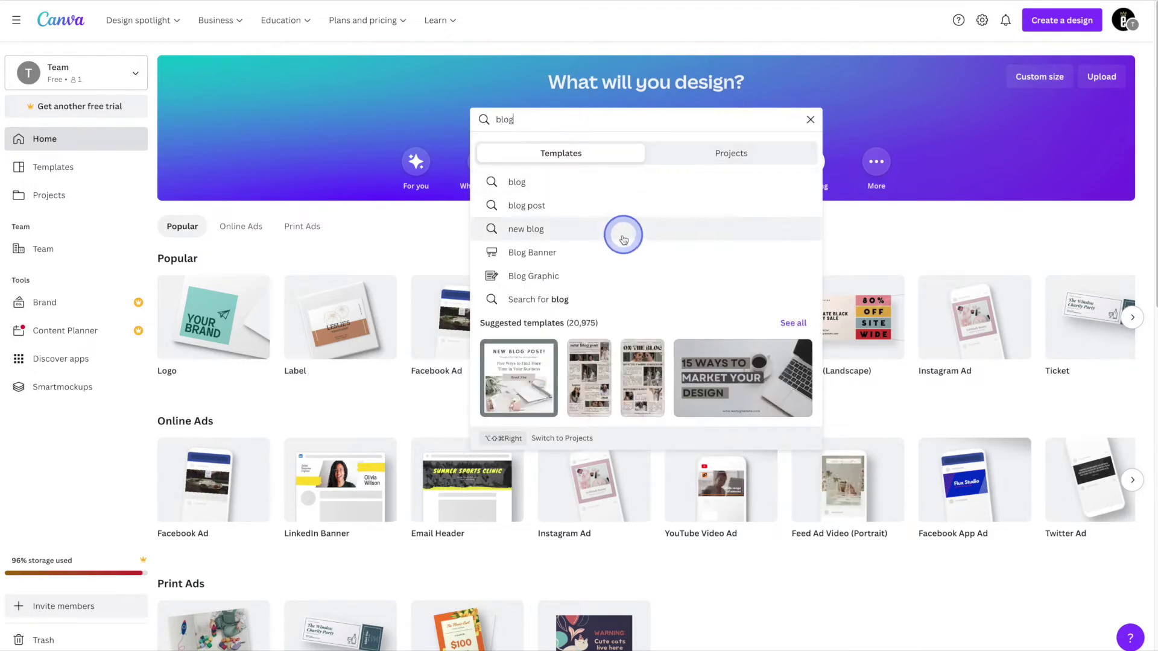
pyautogui.click(584, 255)
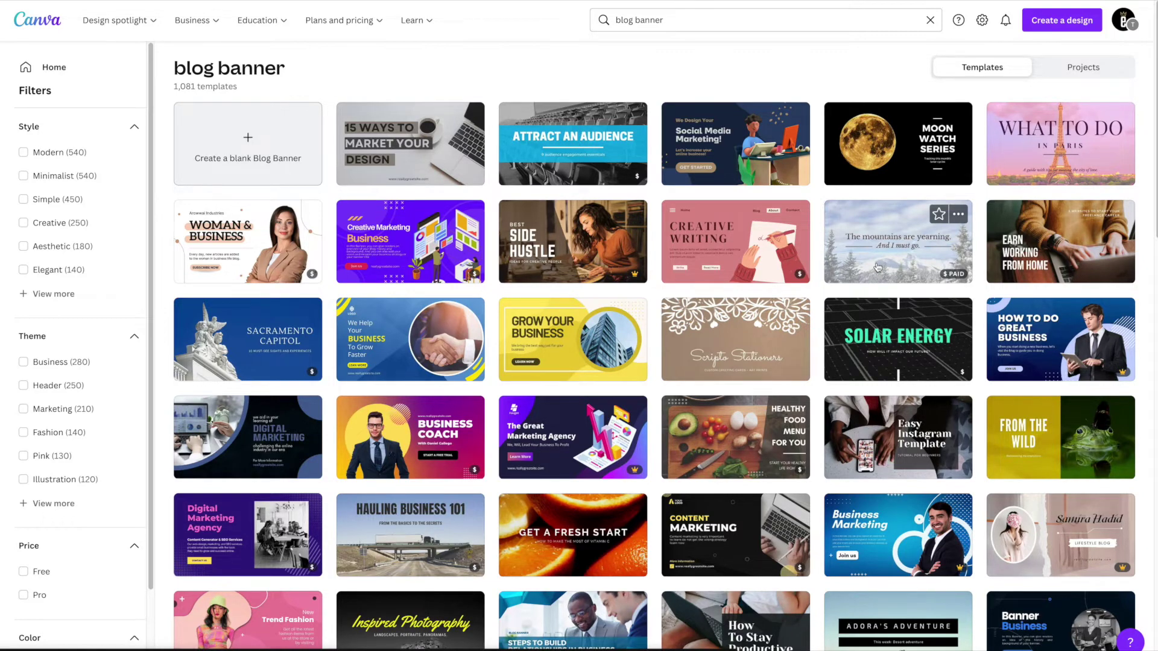
# Open the 'How To Stay Productive During Quarantine' blog banner template as a new design.
pyautogui.scroll(-5, 877, 267)
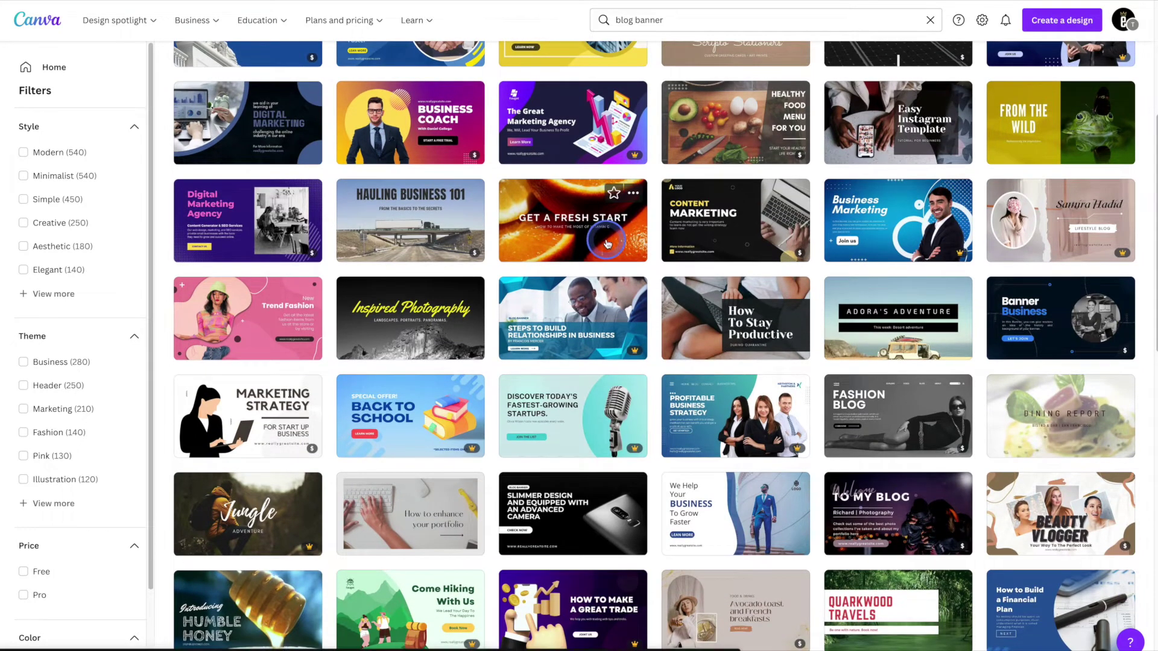
pyautogui.click(575, 243)
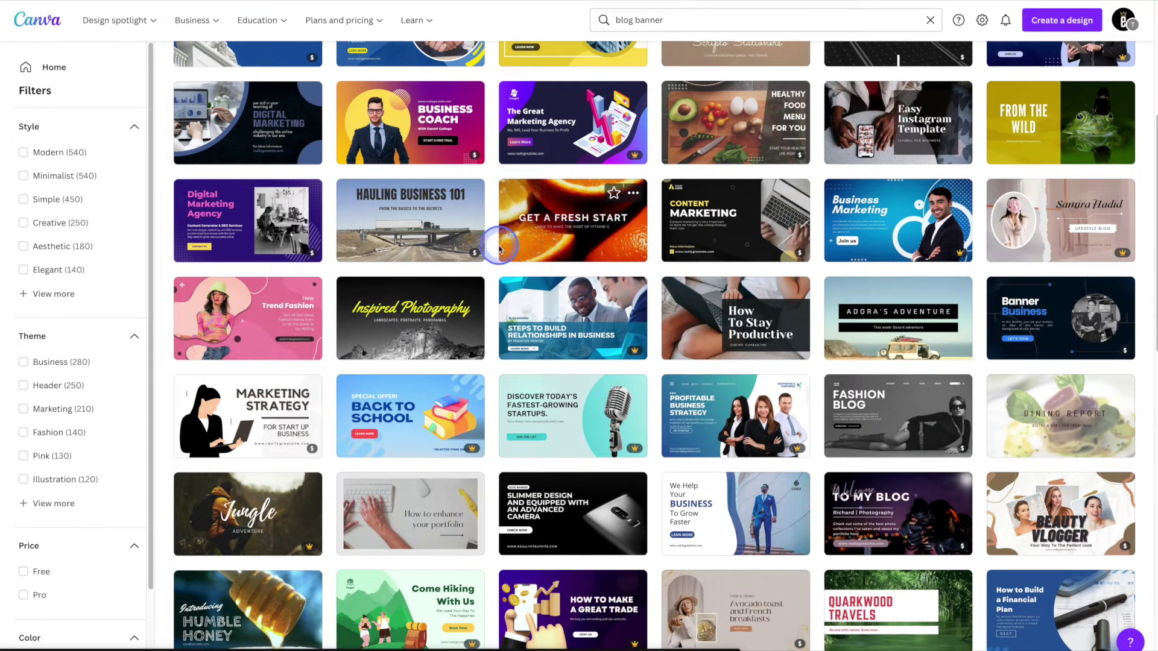
pyautogui.moveTo(472, 250)
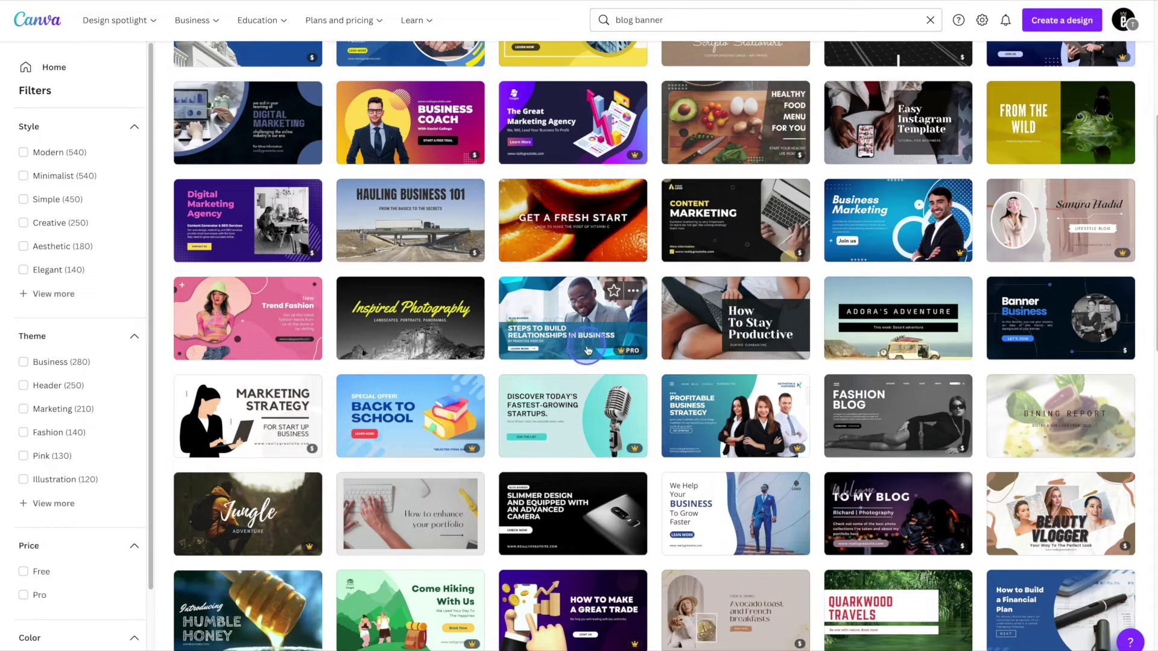
pyautogui.moveTo(625, 354)
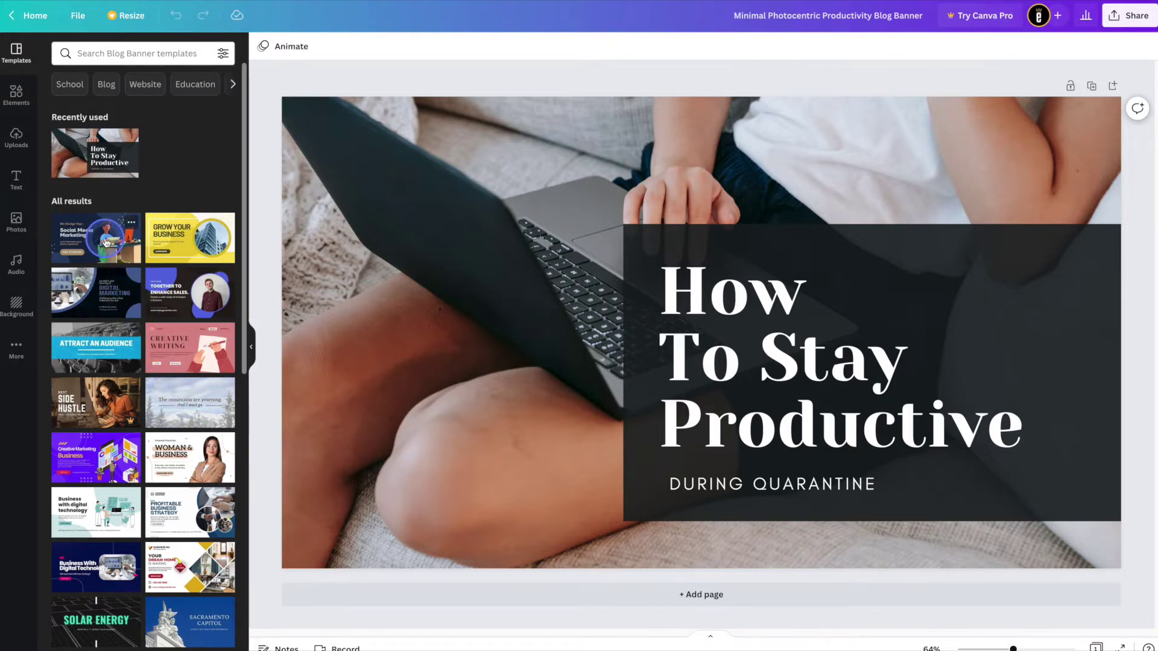
# Apply the Social Media Marketing template and add a blank Page 2 below it.
pyautogui.click(106, 243)
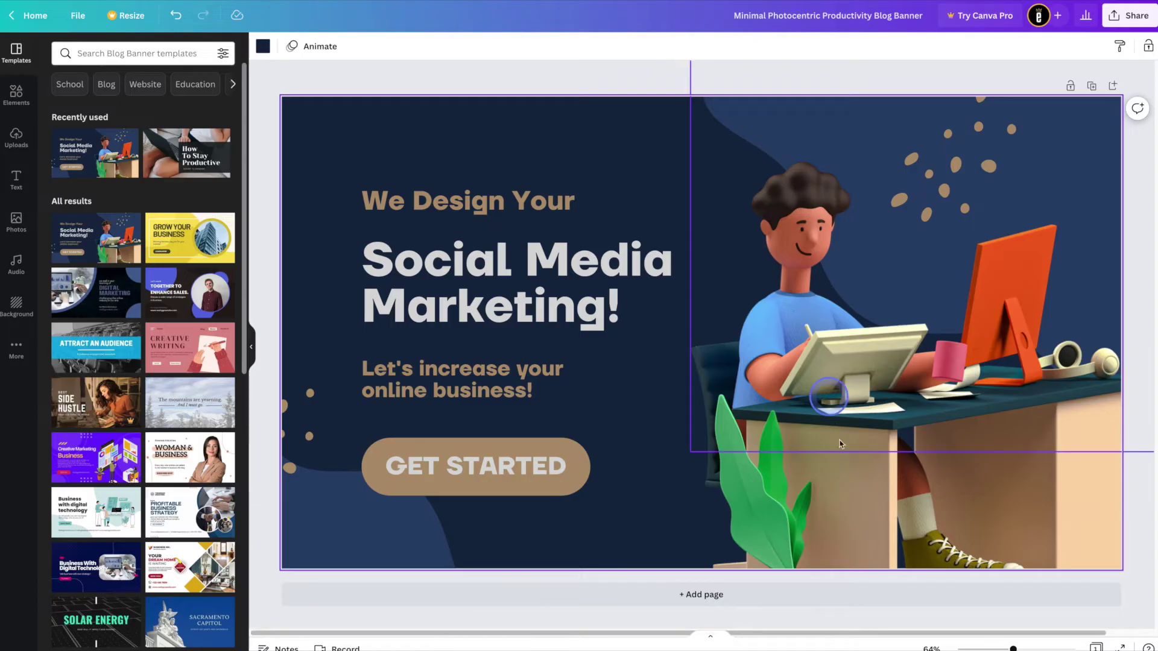
pyautogui.click(683, 599)
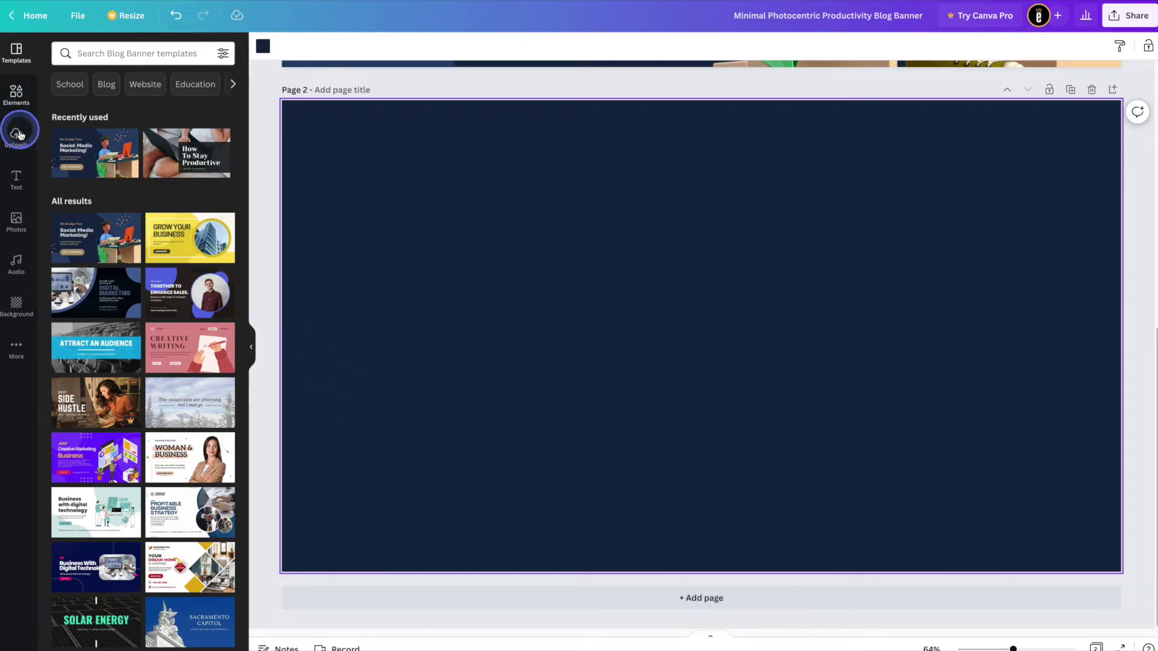
# Browse the Photos panel's recommended 3-D character images, then select the blank Page 2.
pyautogui.click(16, 221)
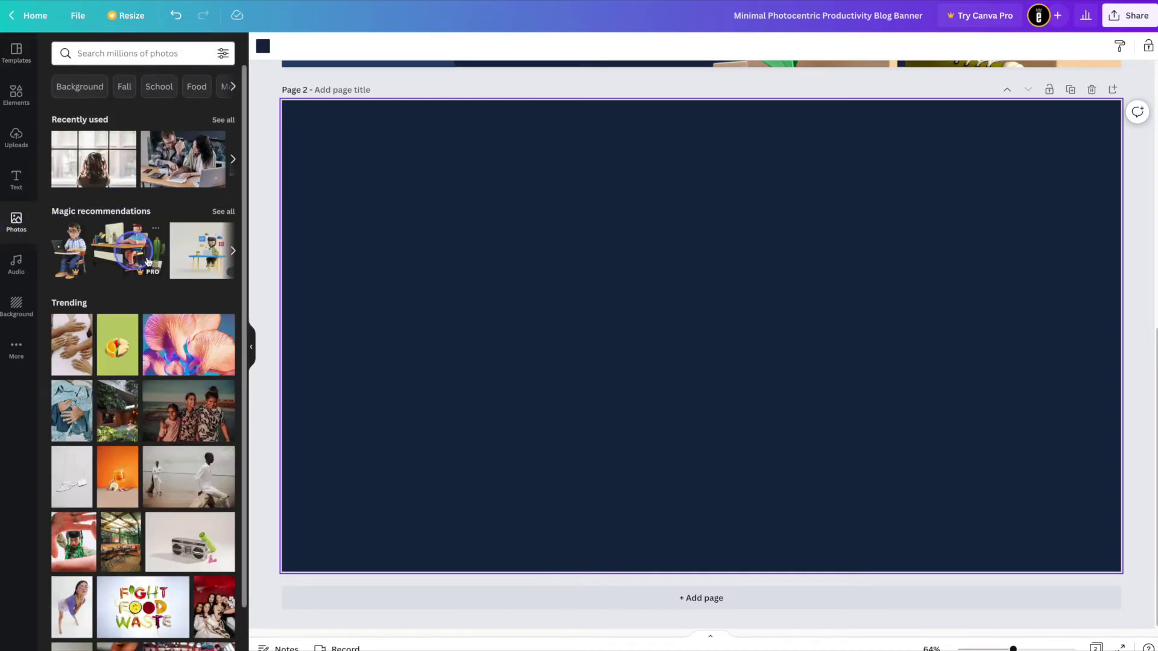
pyautogui.click(233, 252)
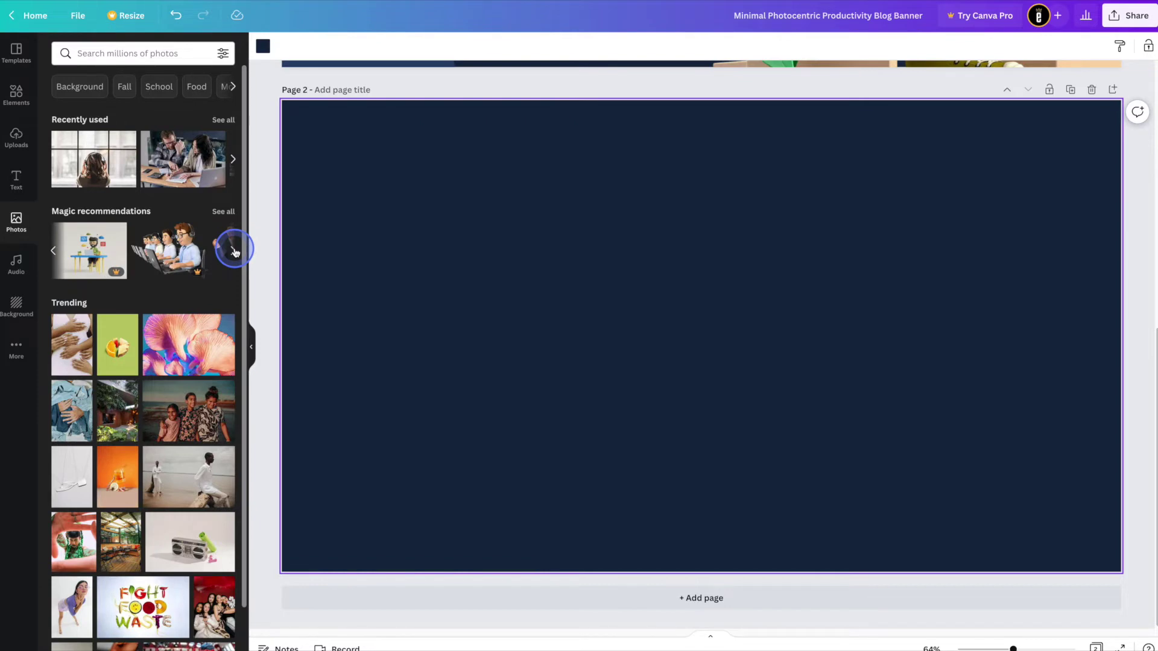
pyautogui.click(233, 251)
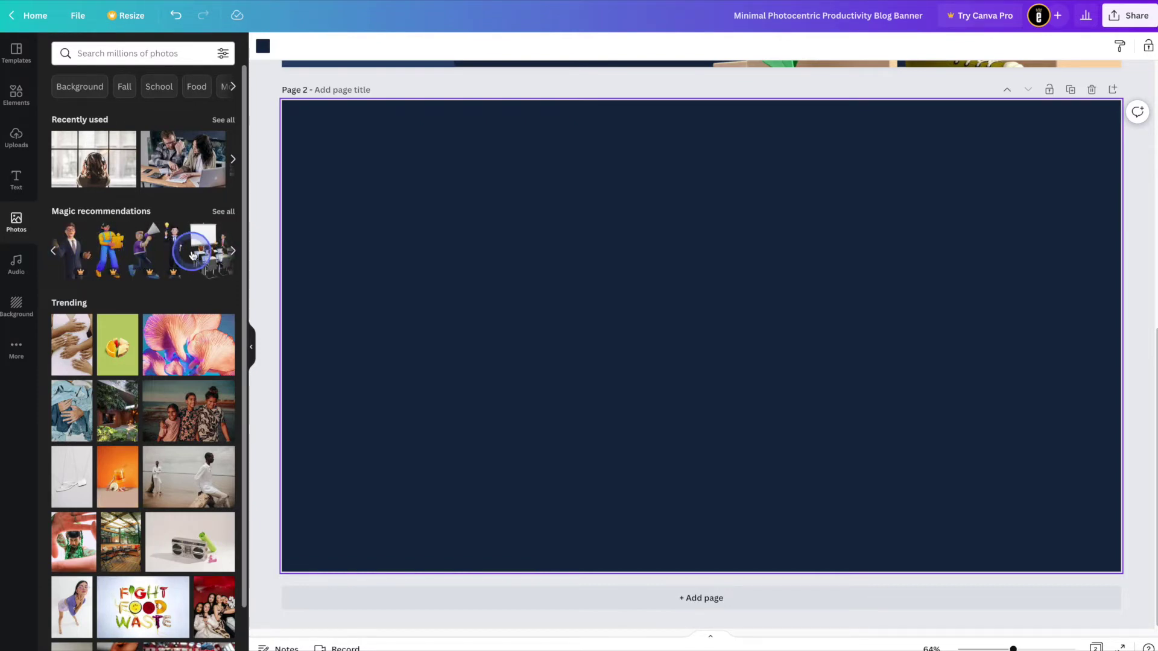
pyautogui.scroll(5, 510, 250)
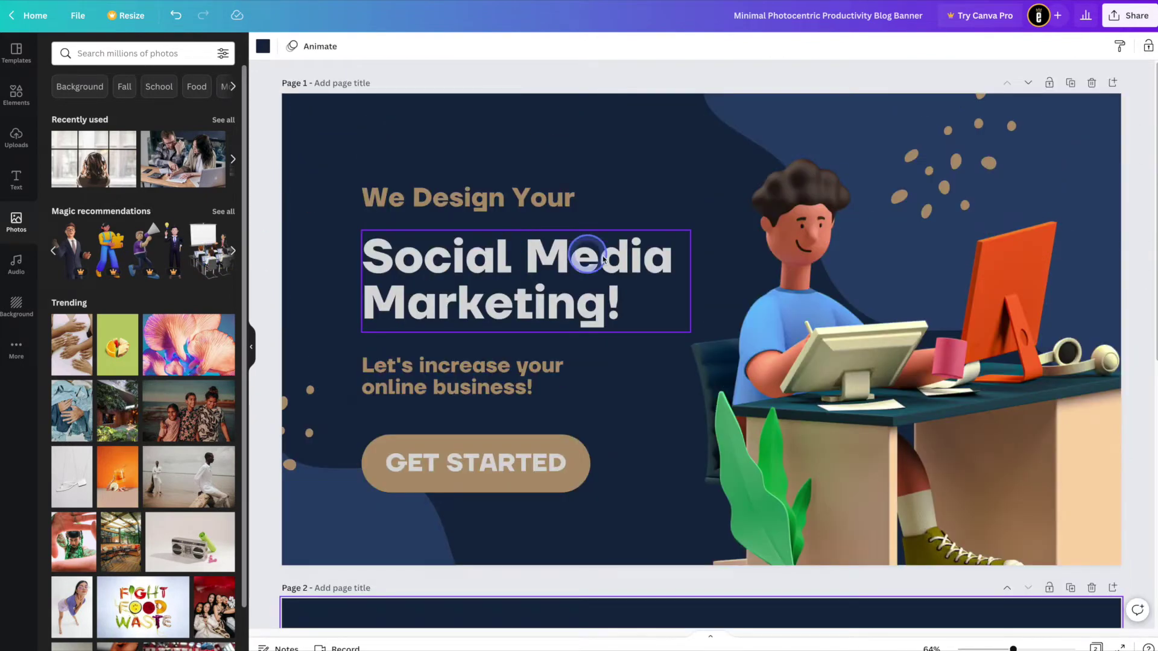
pyautogui.click(704, 345)
pyautogui.scroll(-6, 724, 346)
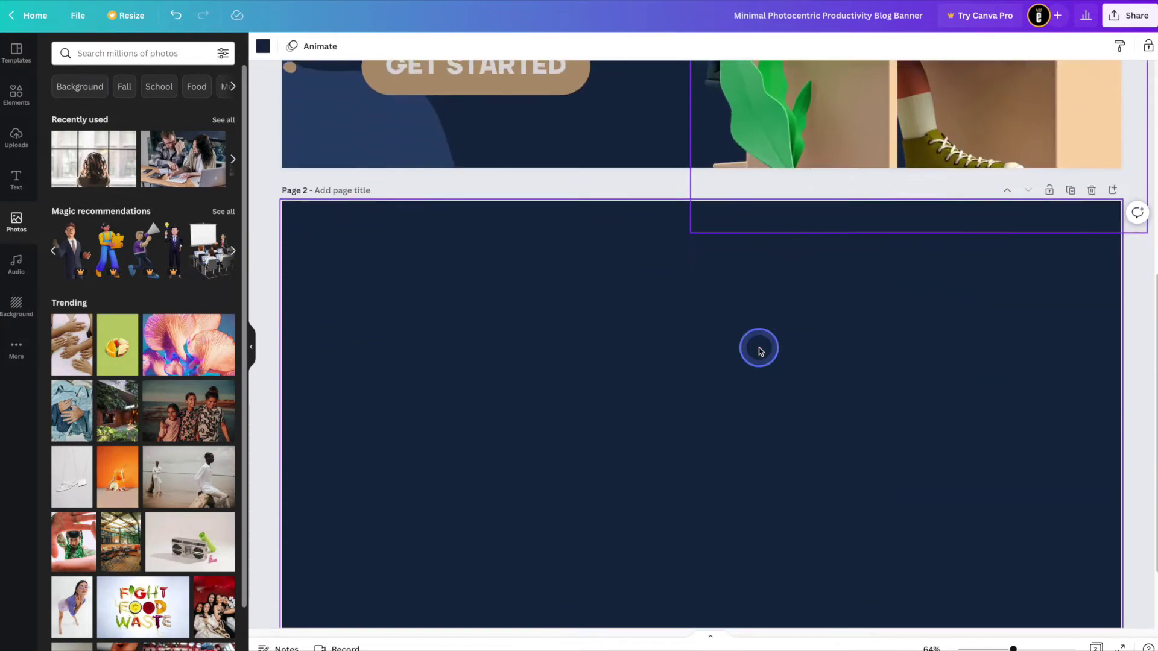
pyautogui.click(759, 350)
pyautogui.scroll(-1, 757, 349)
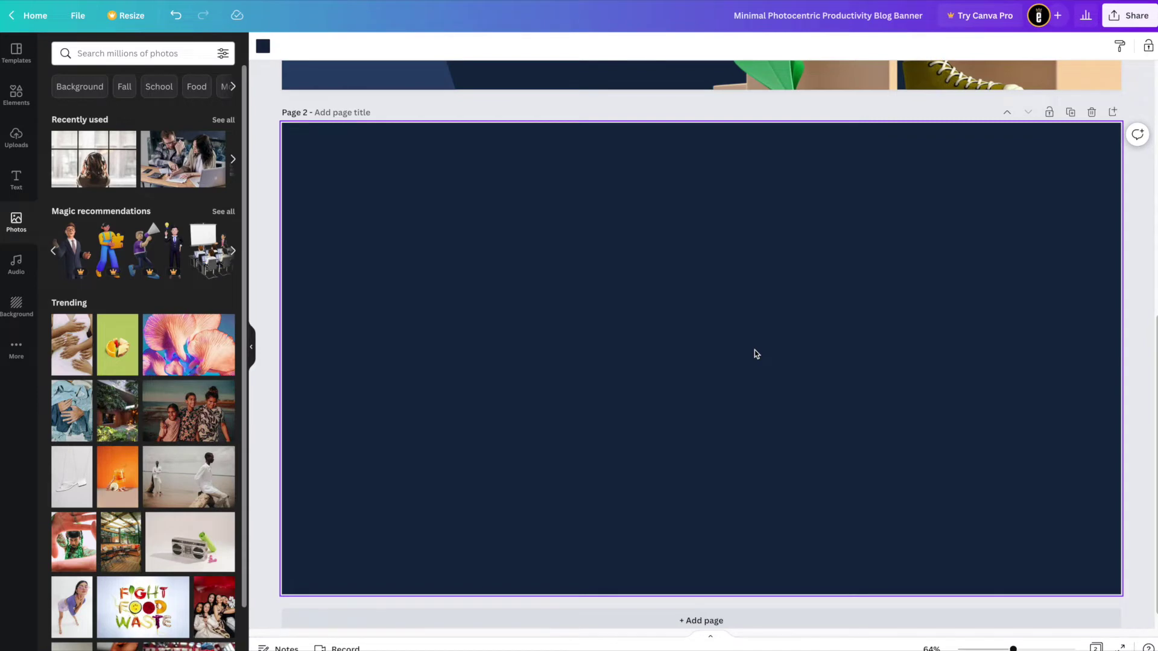
pyautogui.click(756, 353)
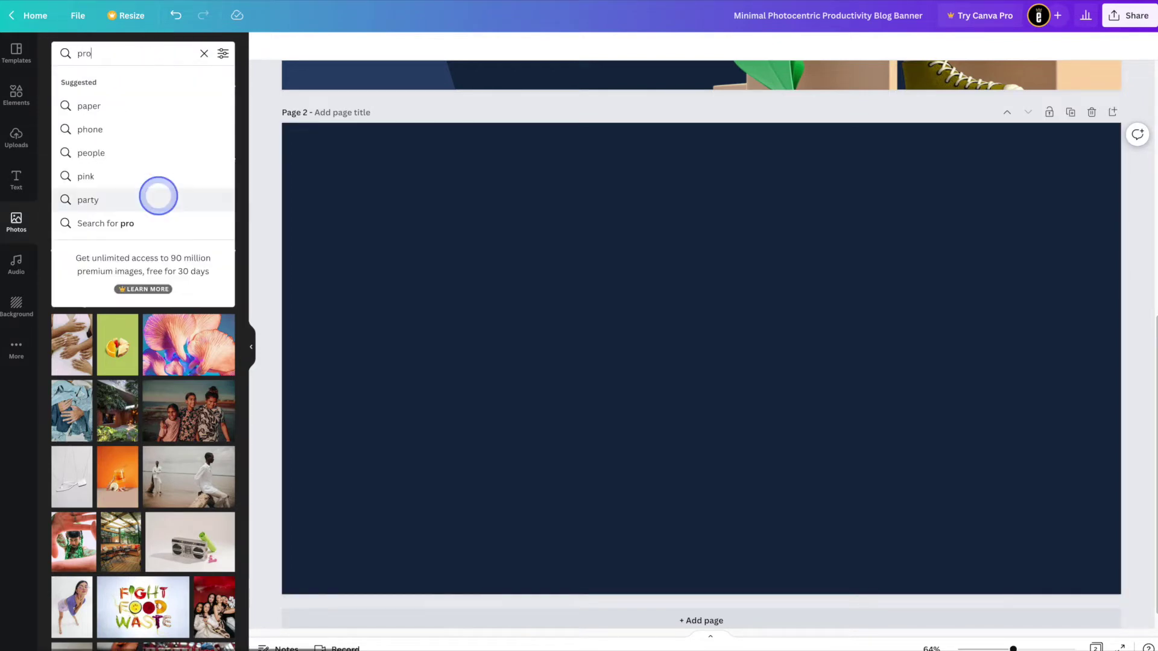
# Search Photos for 'product' and place the pink cosmetics photo onto Page 2.
pyautogui.press('Return')
pyautogui.click(160, 323)
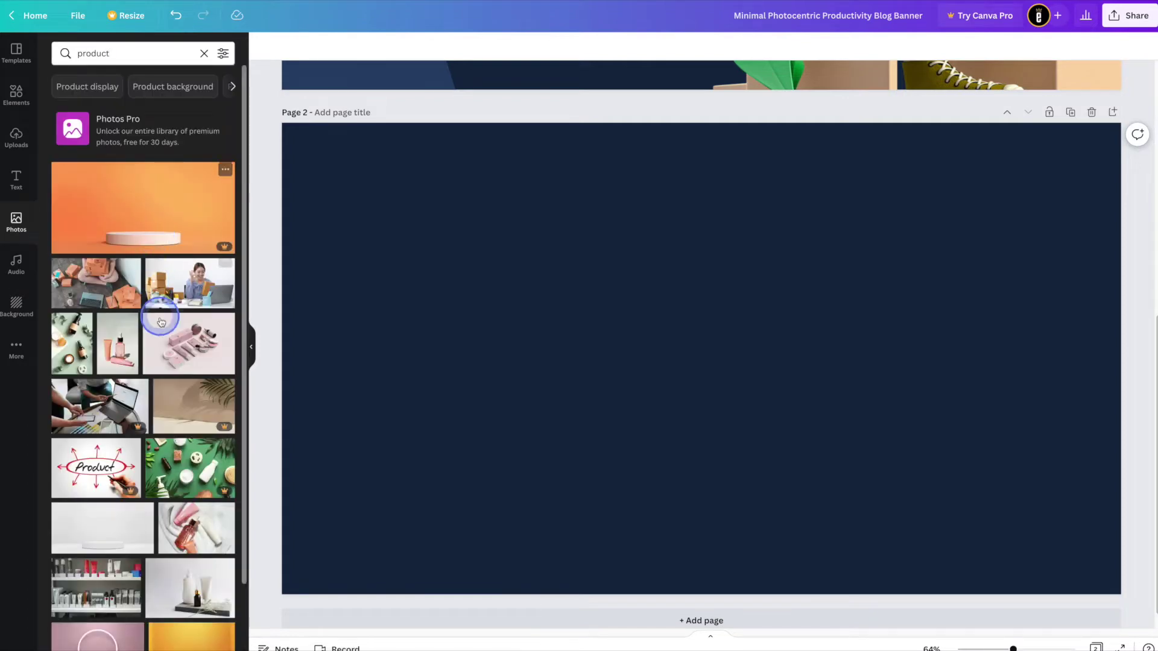
pyautogui.moveTo(165, 354); pyautogui.dragTo(287, 346)
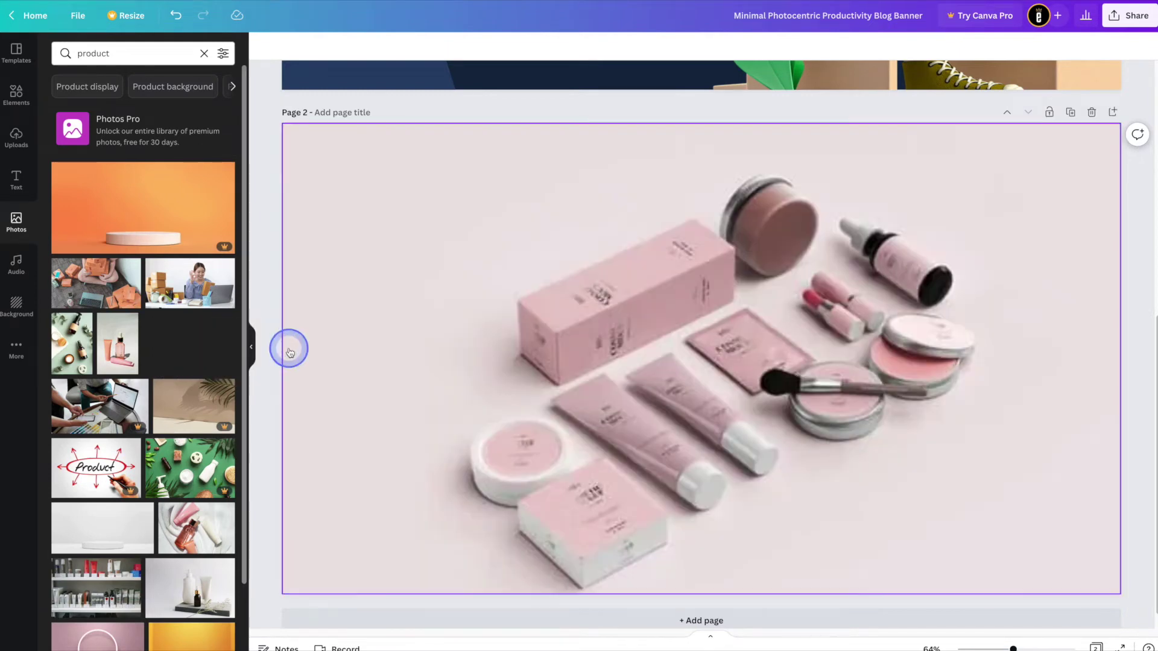
# Reframe the pink cosmetics photo so it sits slightly higher on Page 2.
pyautogui.doubleClick(921, 472)
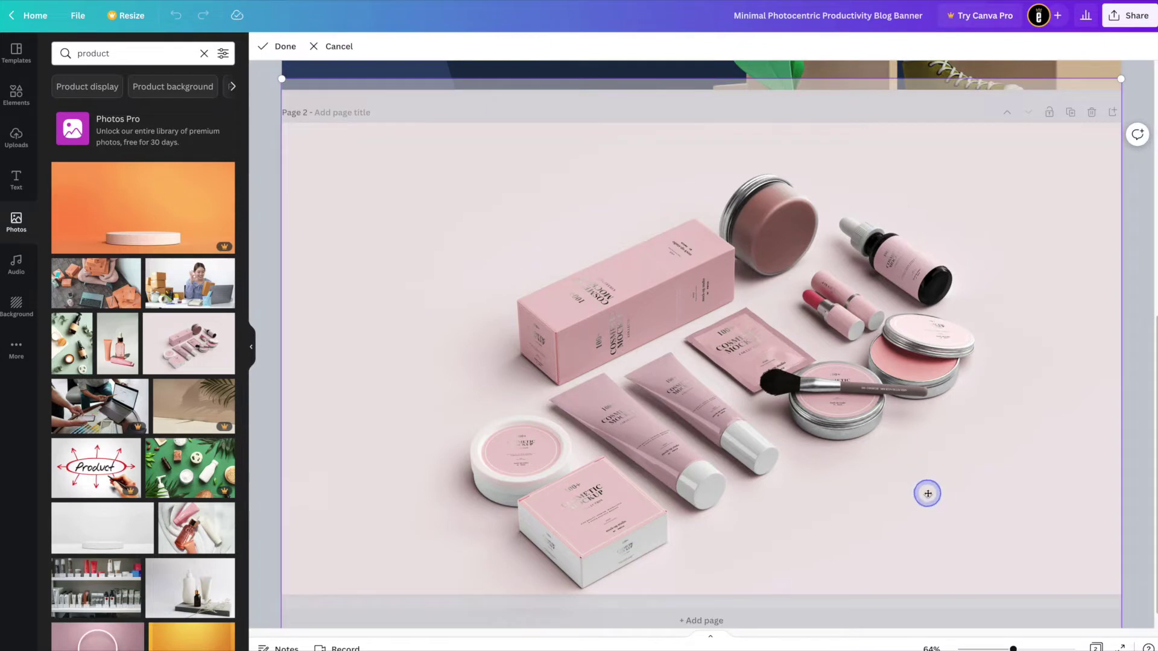
pyautogui.moveTo(928, 491); pyautogui.dragTo(930, 466)
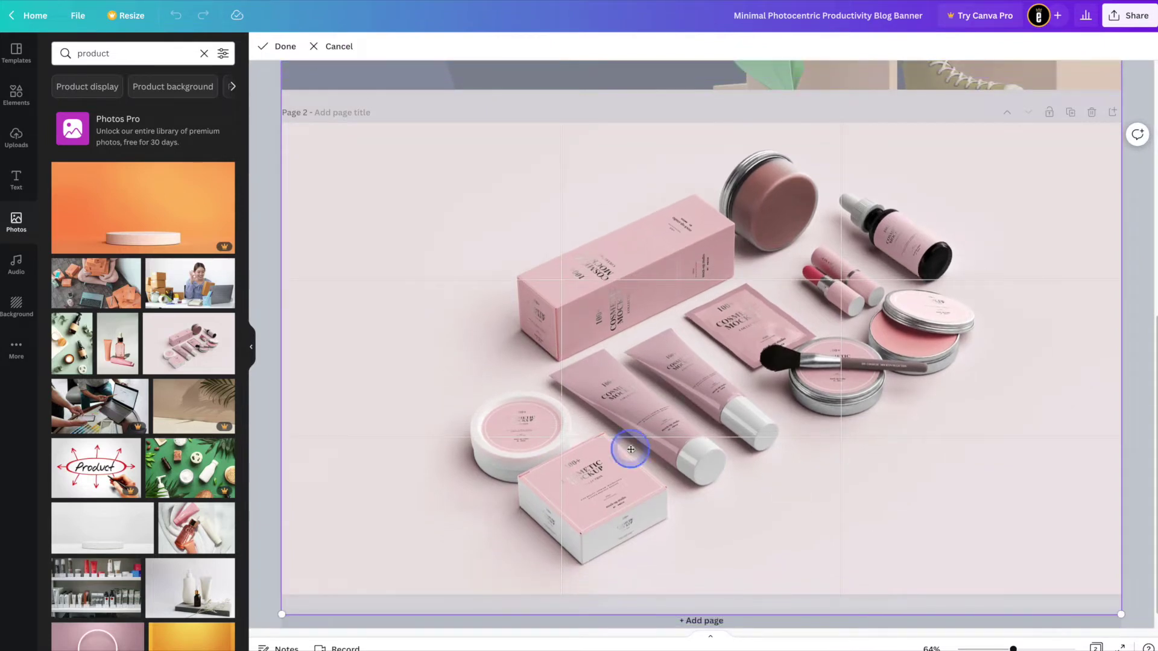
pyautogui.click(258, 211)
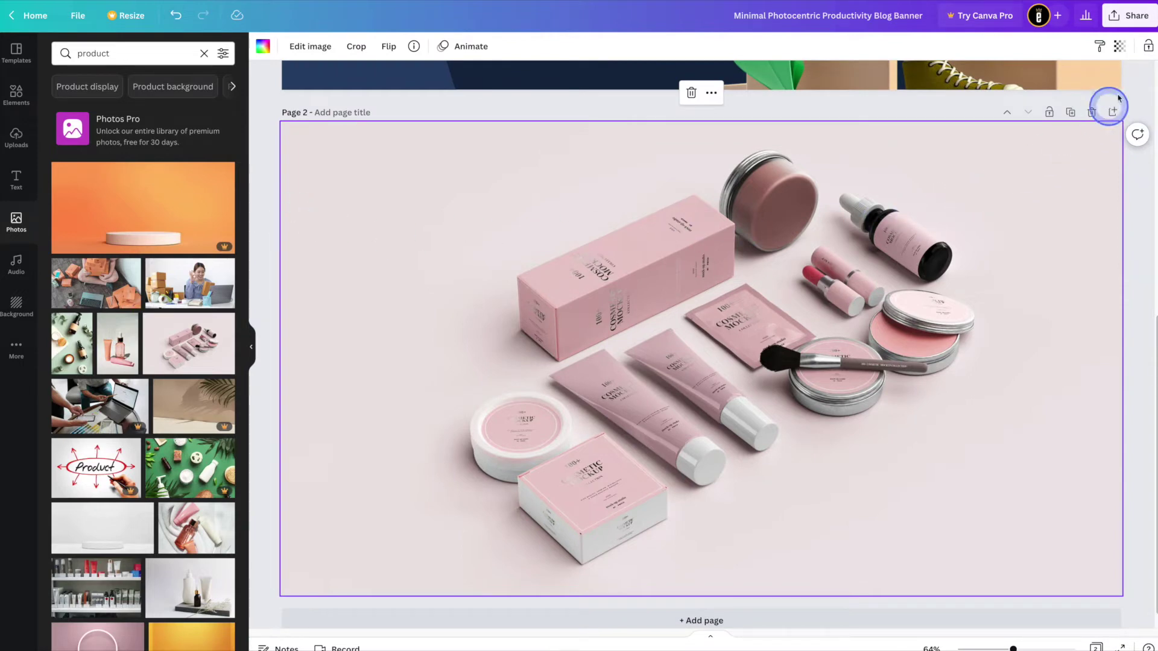
pyautogui.click(1126, 24)
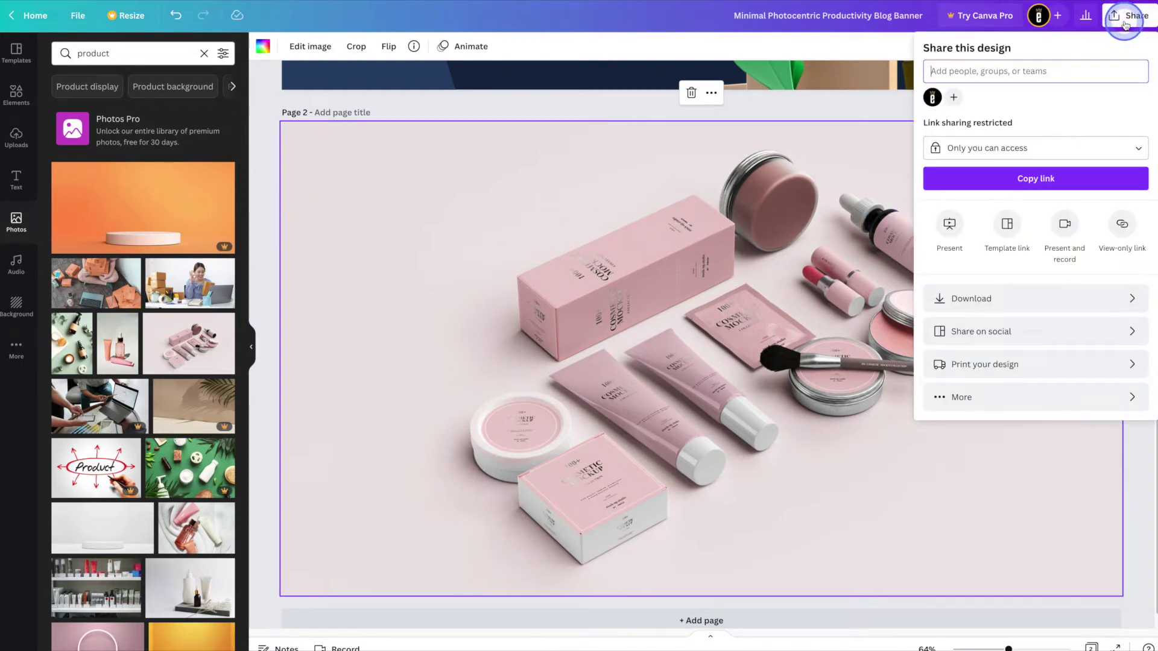
# Download only Page 2 of the design as a PNG, product-photos.png.
pyautogui.click(1101, 298)
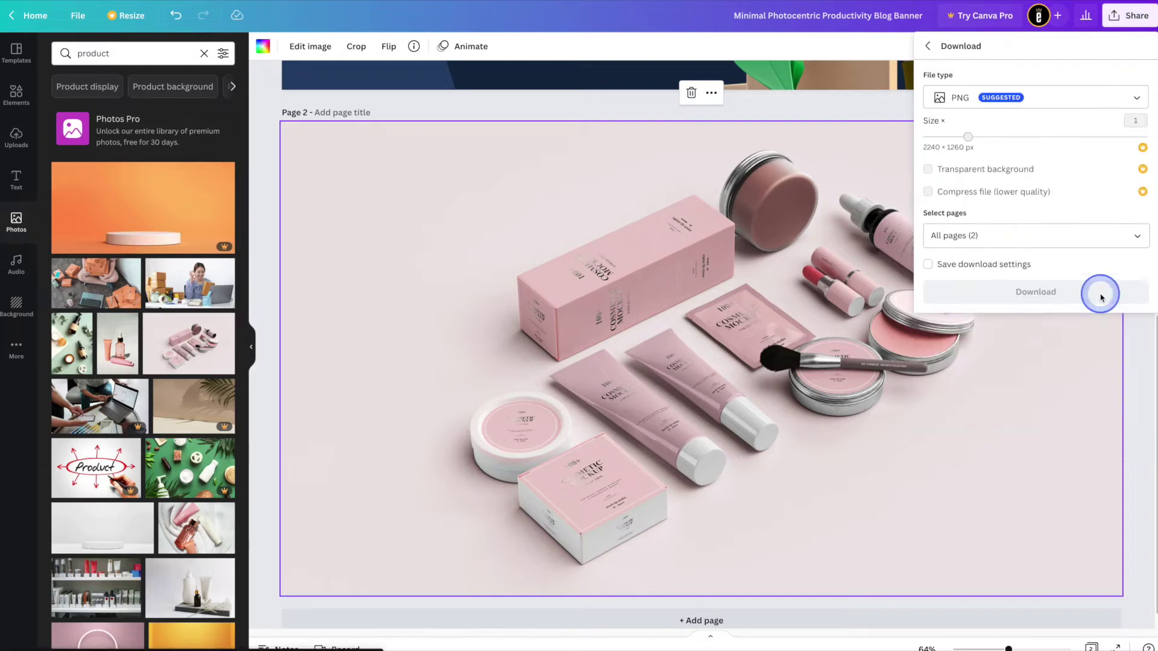
pyautogui.click(1086, 103)
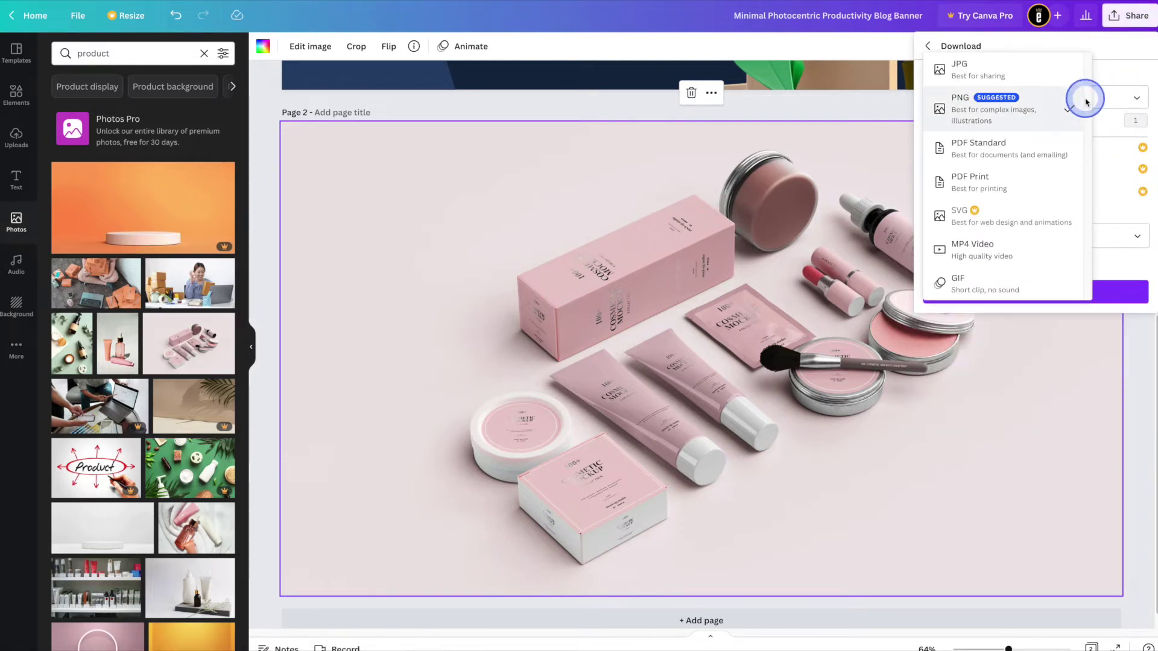
pyautogui.click(1083, 100)
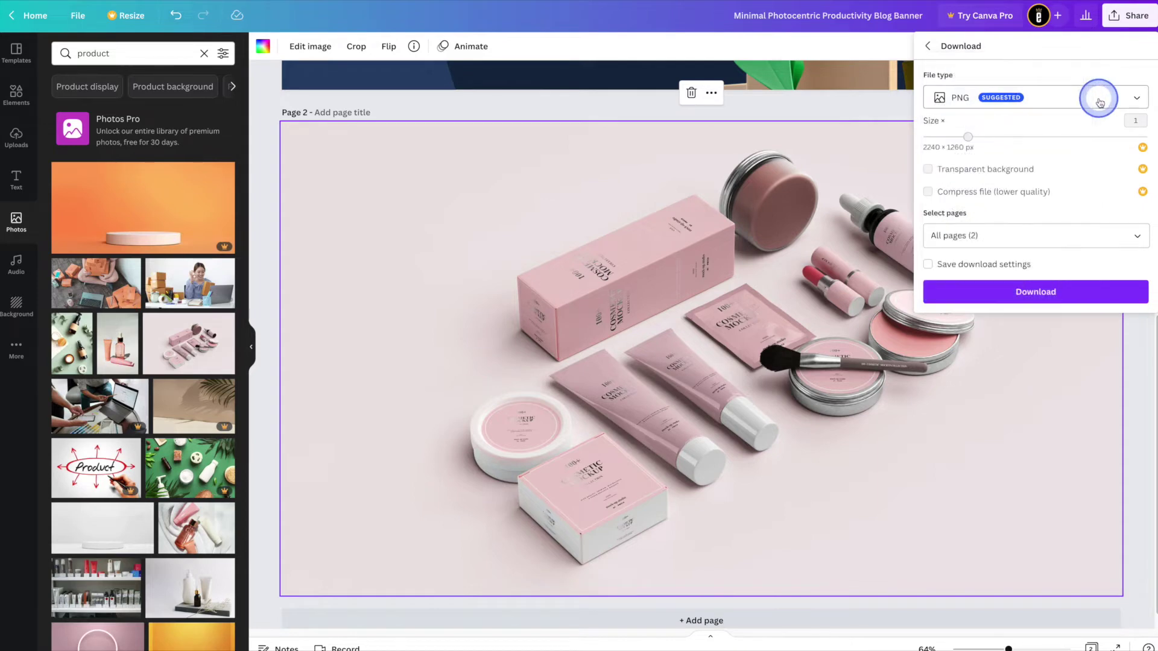
pyautogui.click(1055, 235)
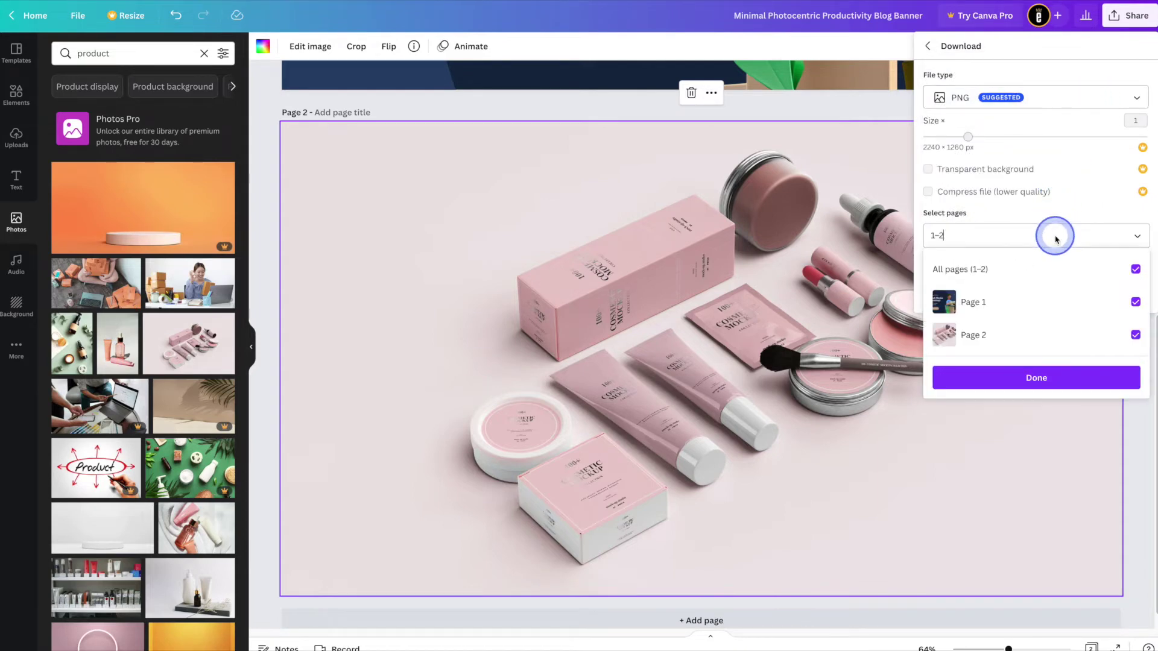
pyautogui.click(1005, 297)
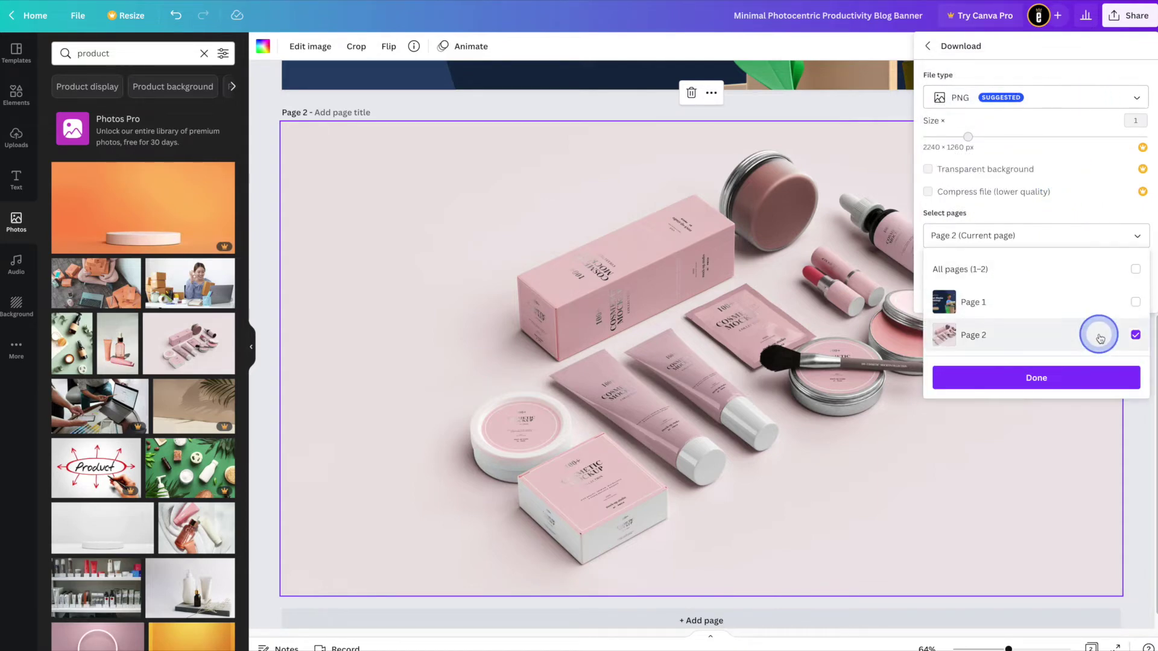
pyautogui.click(1103, 378)
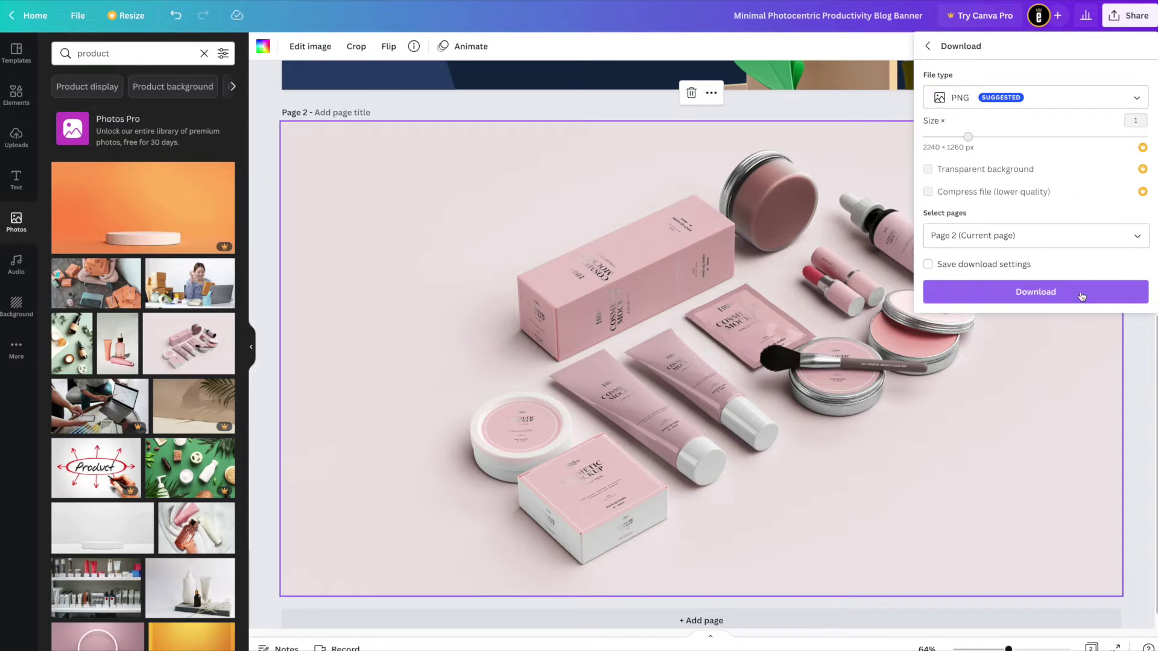
pyautogui.click(1082, 295)
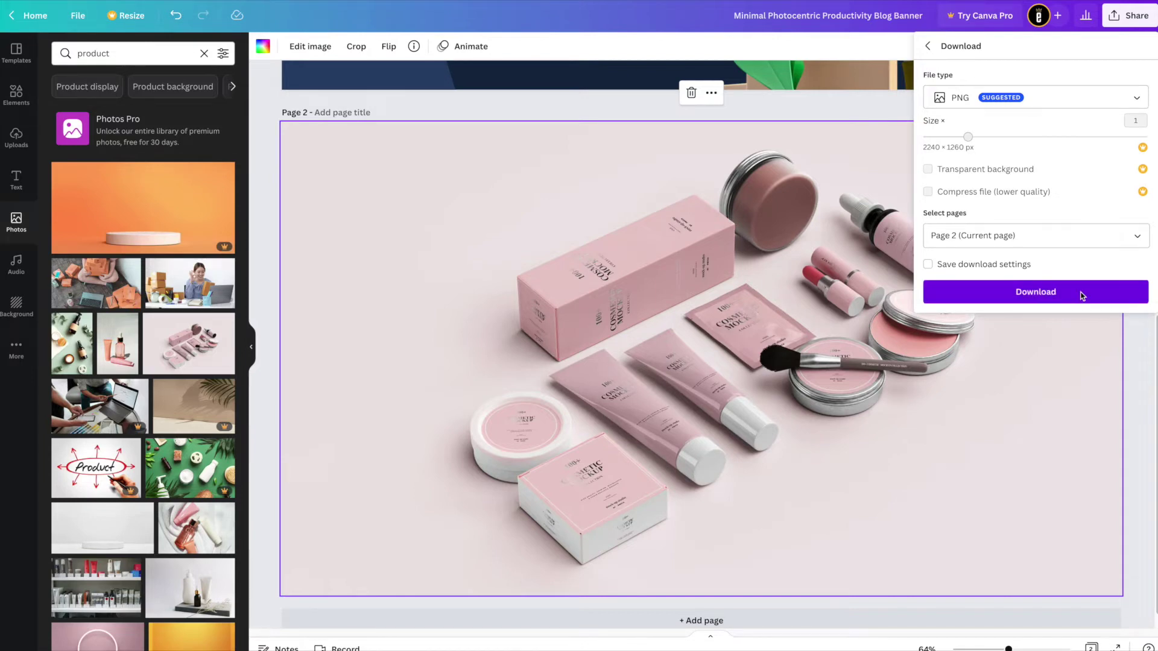
pyautogui.click(862, 448)
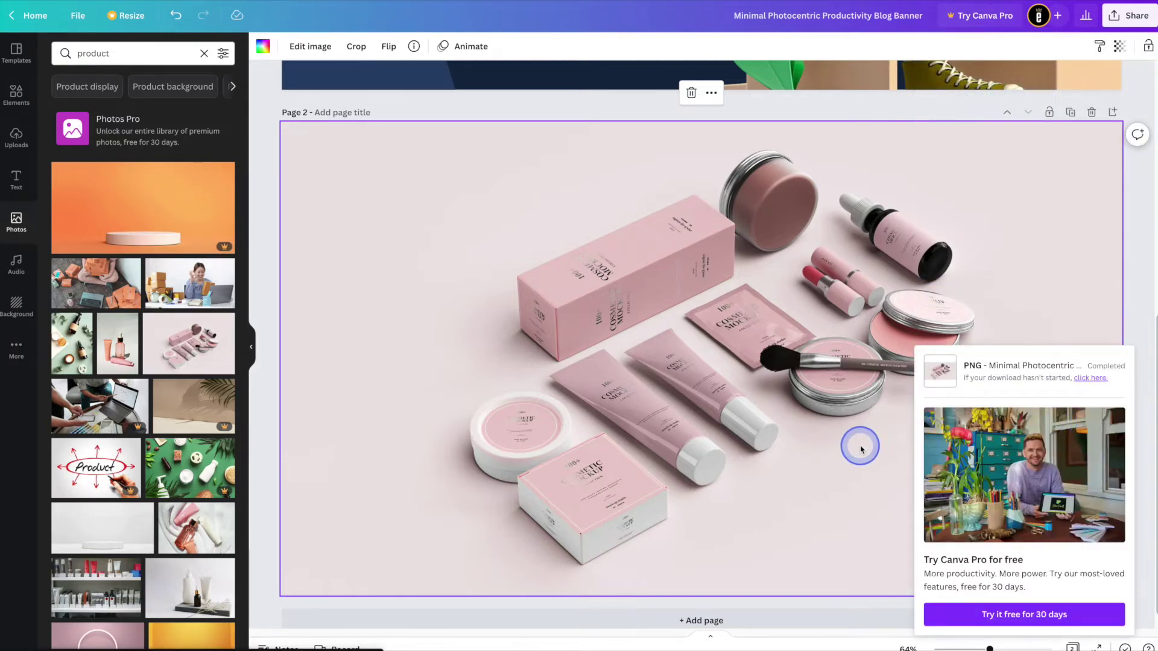
pyautogui.click(637, 272)
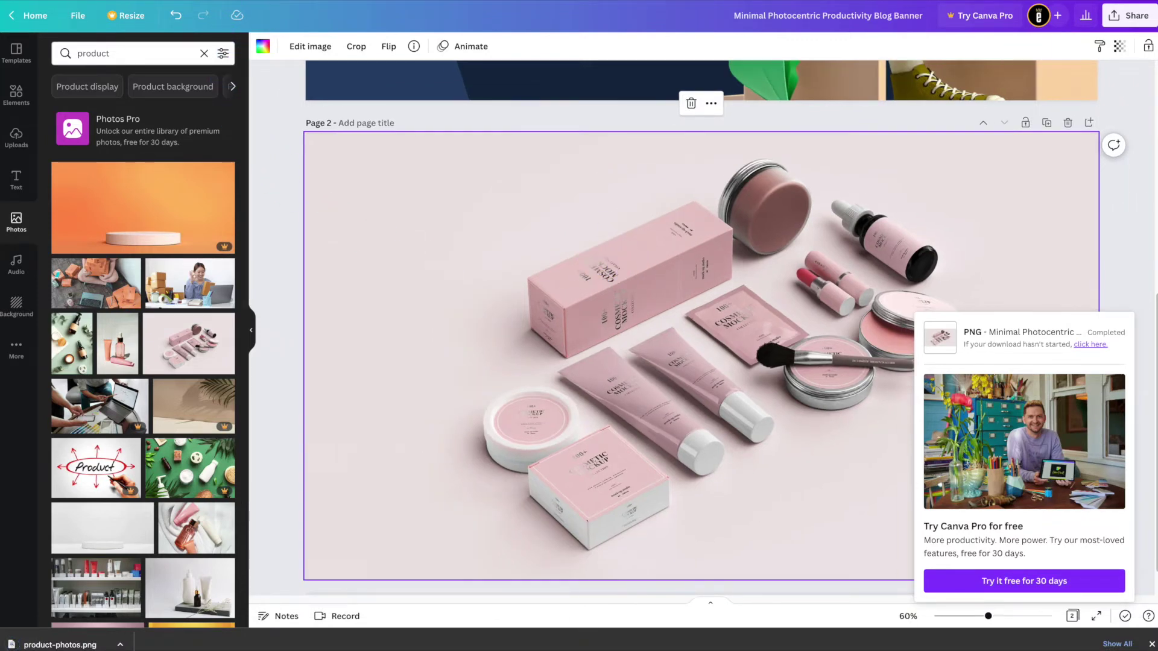
pyautogui.hotkey('ctrl', 'Tab')
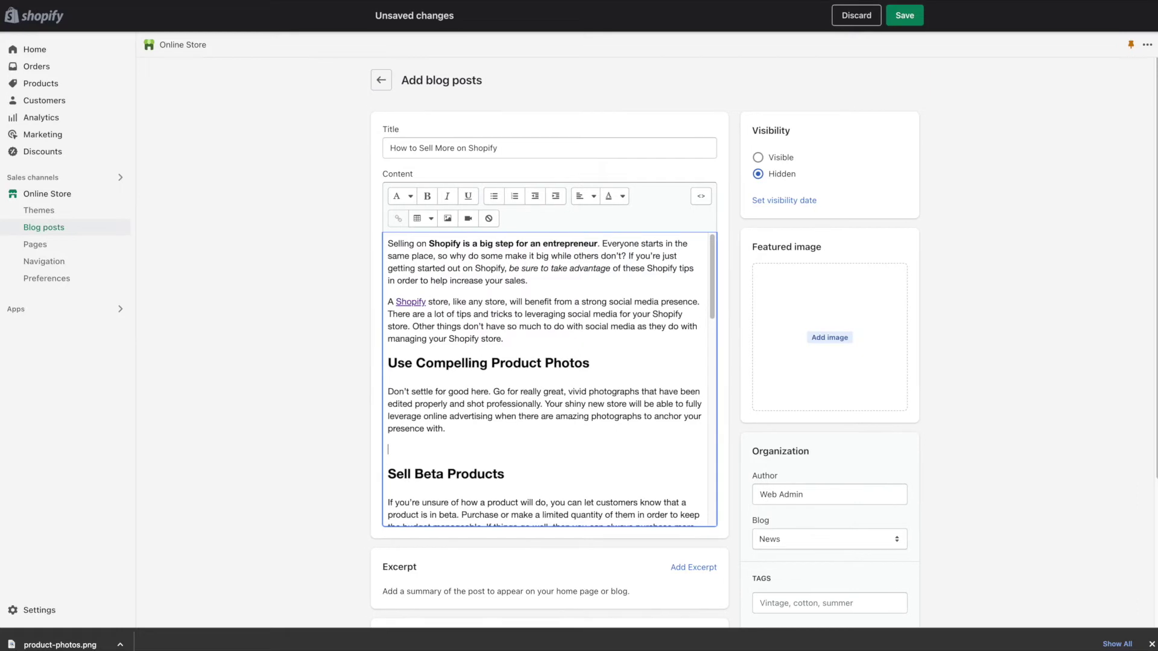
# Upload product-photos.png as a post image, placed after the 'presence with.' paragraph.
pyautogui.click(461, 449)
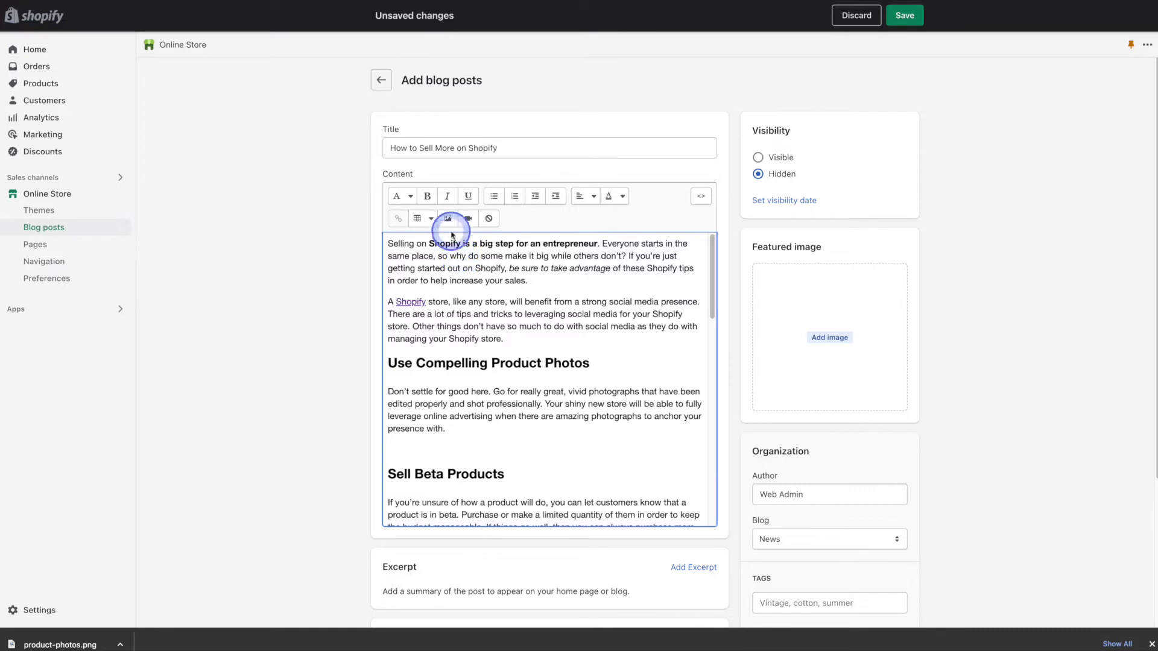
pyautogui.click(448, 219)
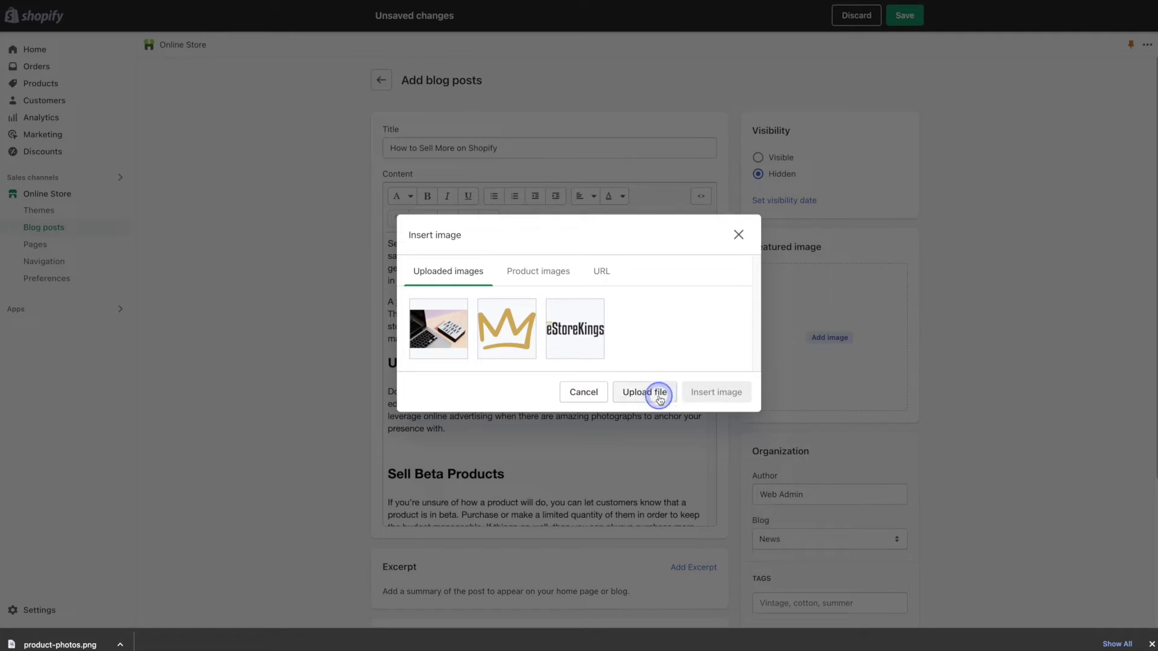
pyautogui.click(741, 437)
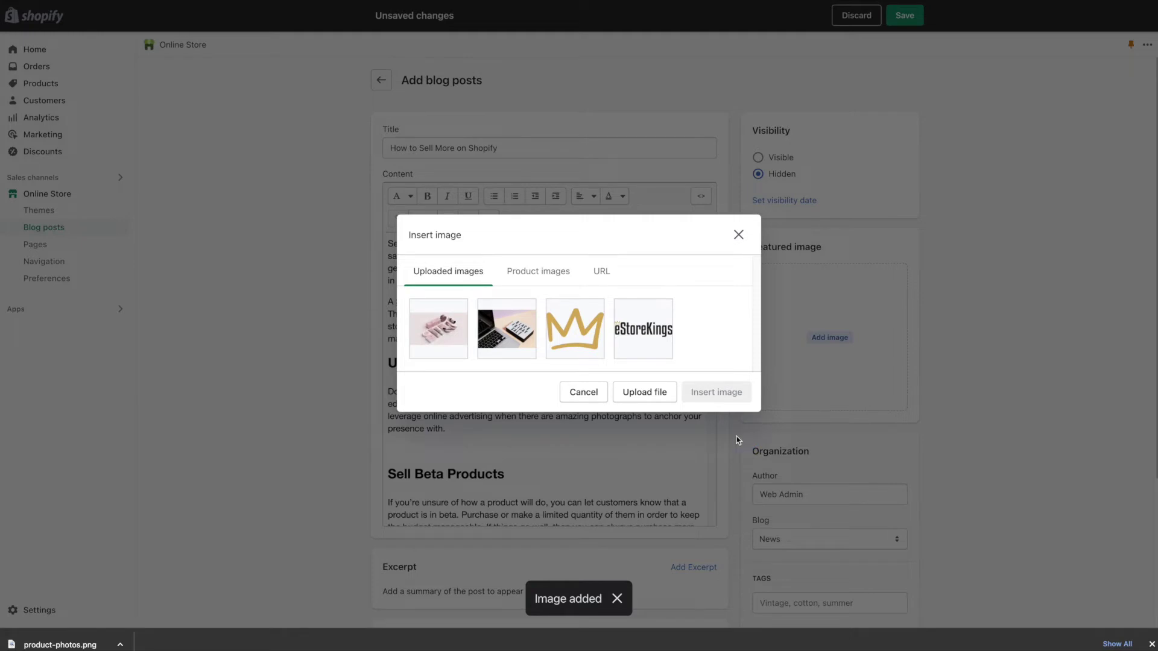
pyautogui.click(438, 330)
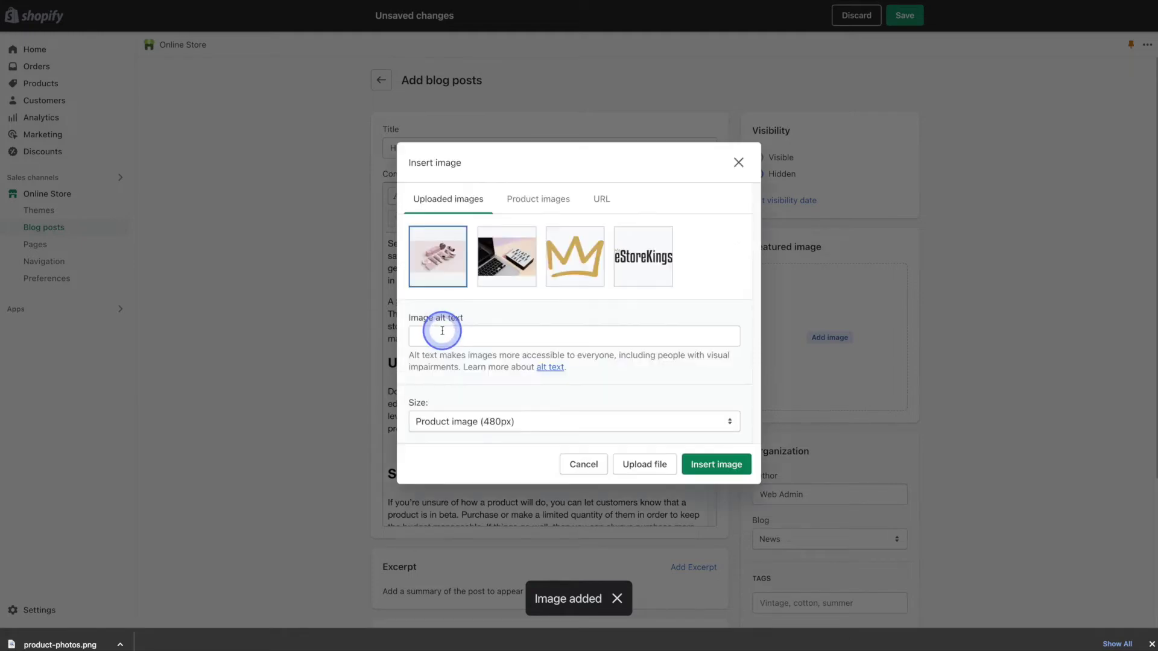
# Insert the product photo with alt text 'Product Photos' at Banner image (600px) size.
pyautogui.click(558, 336)
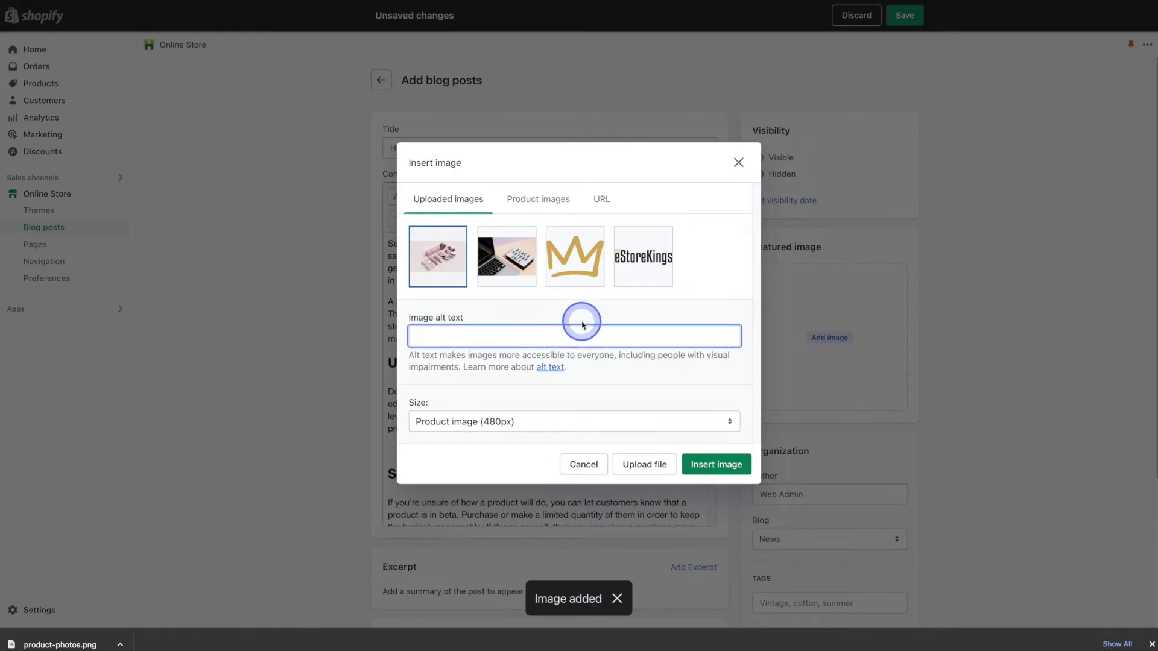
pyautogui.write('Produc')
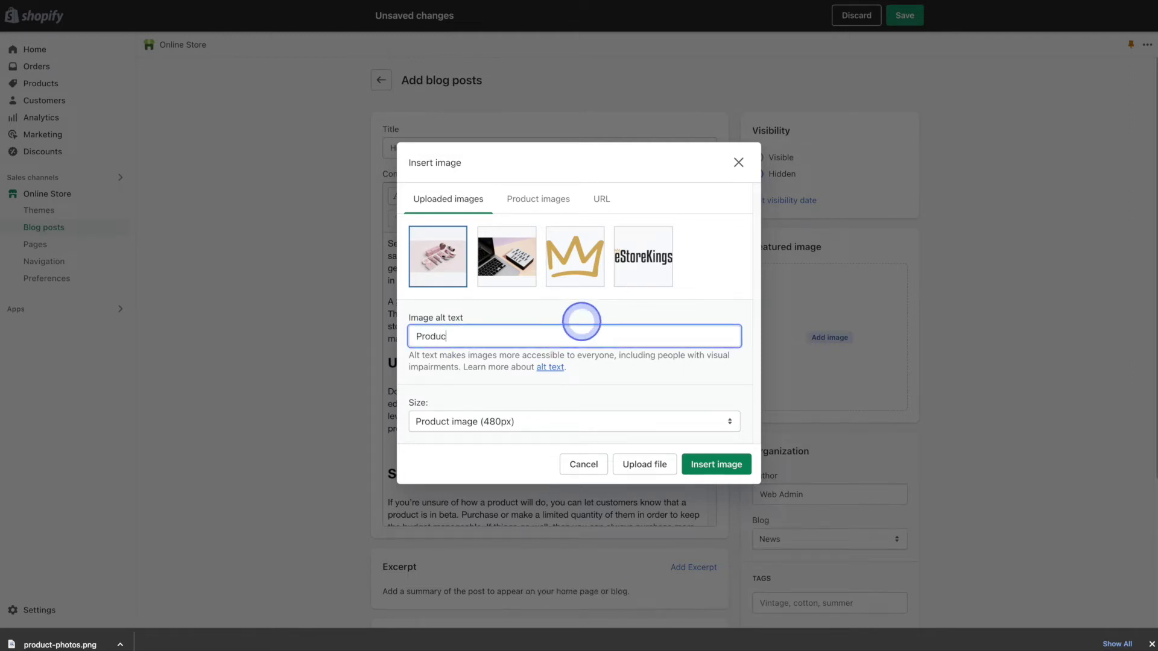
pyautogui.write('t Photos')
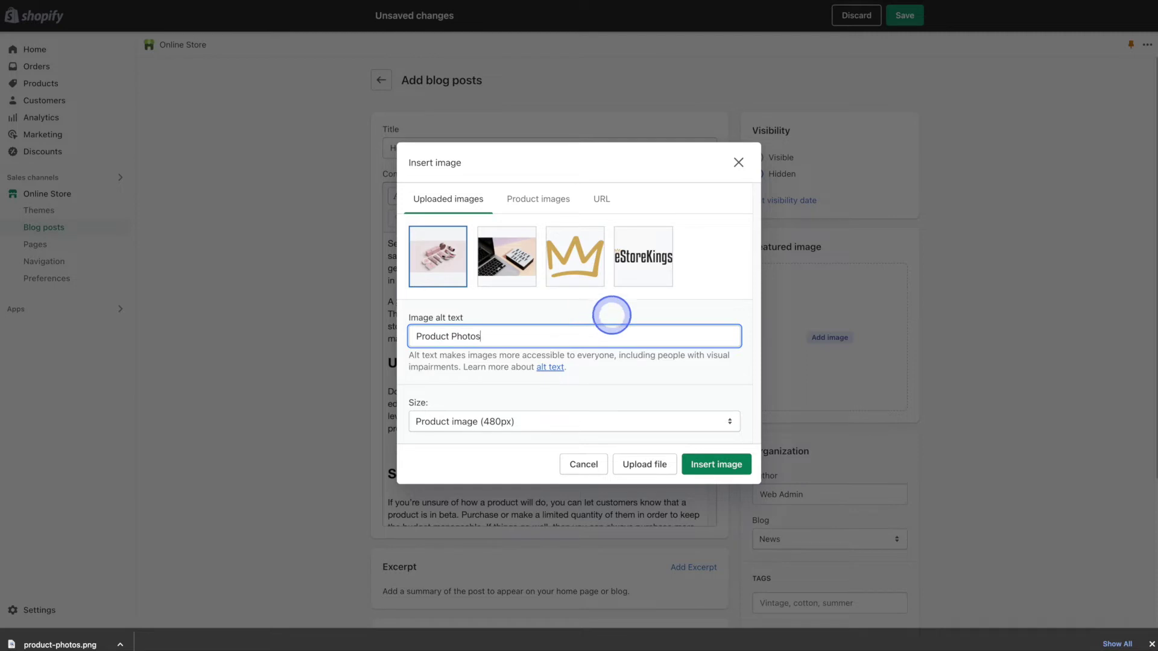
pyautogui.click(641, 428)
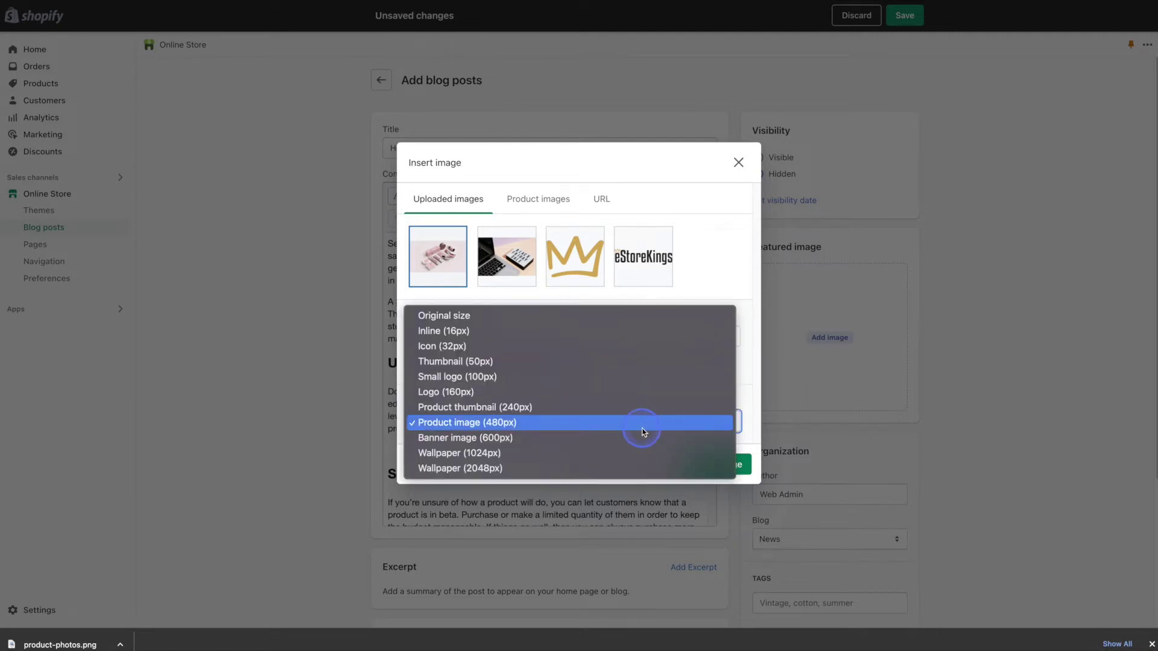
pyautogui.press('Escape')
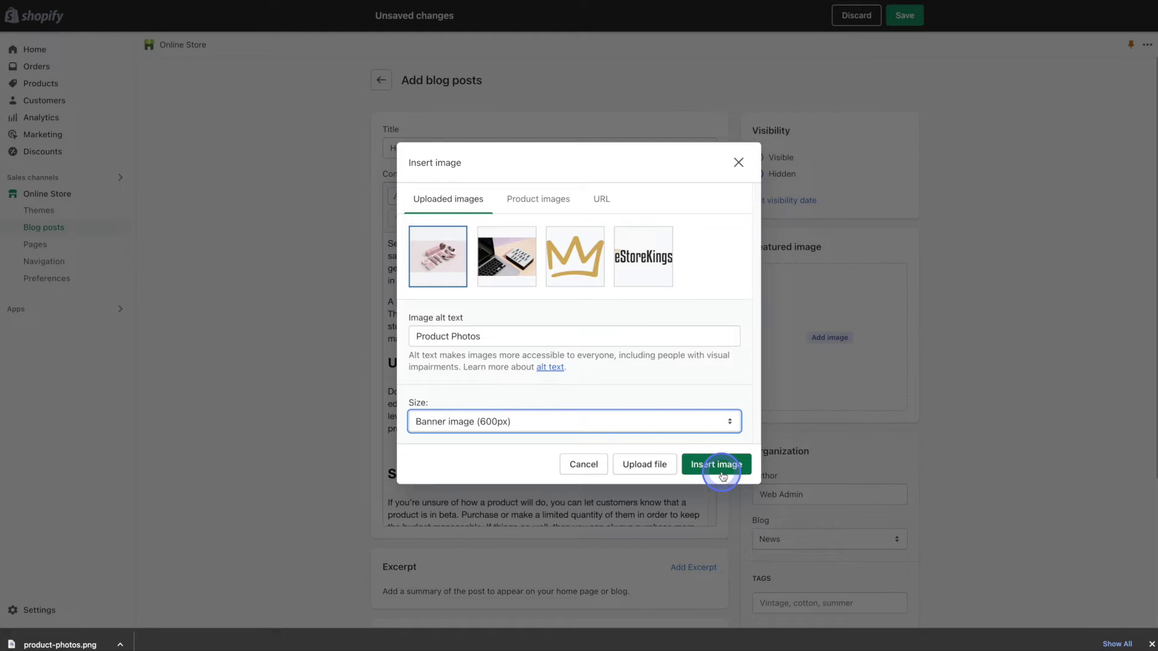
pyautogui.click(722, 466)
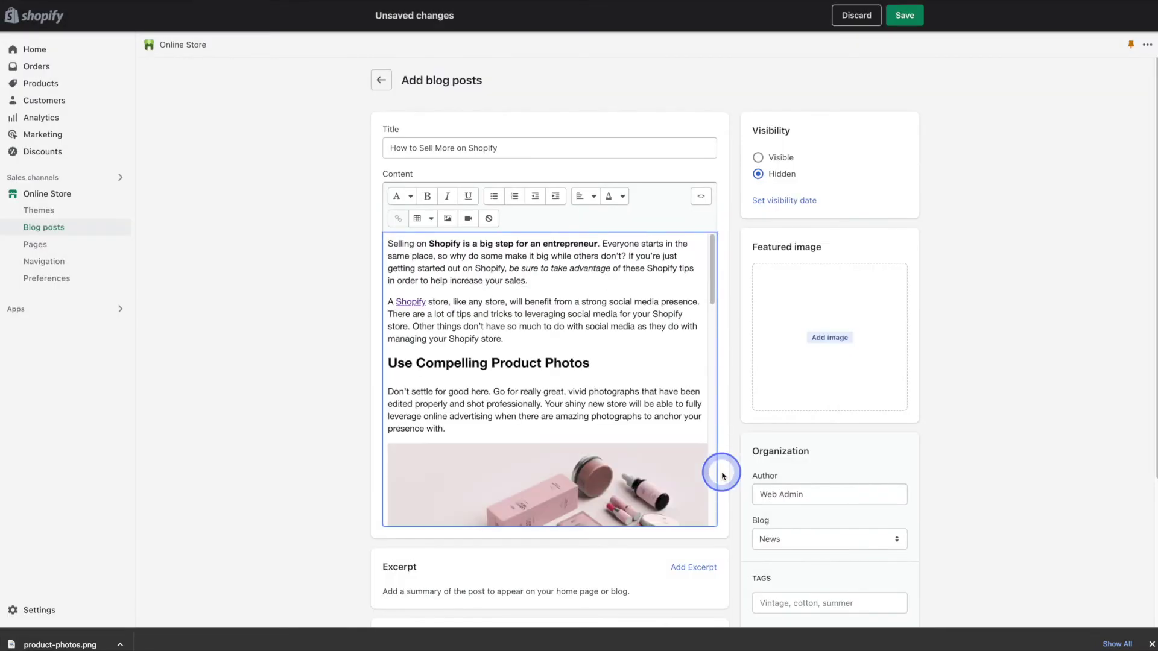
# Add a blank paragraph after the Instagram Stories paragraph ending 'ready.'.
pyautogui.scroll(-2, 684, 404)
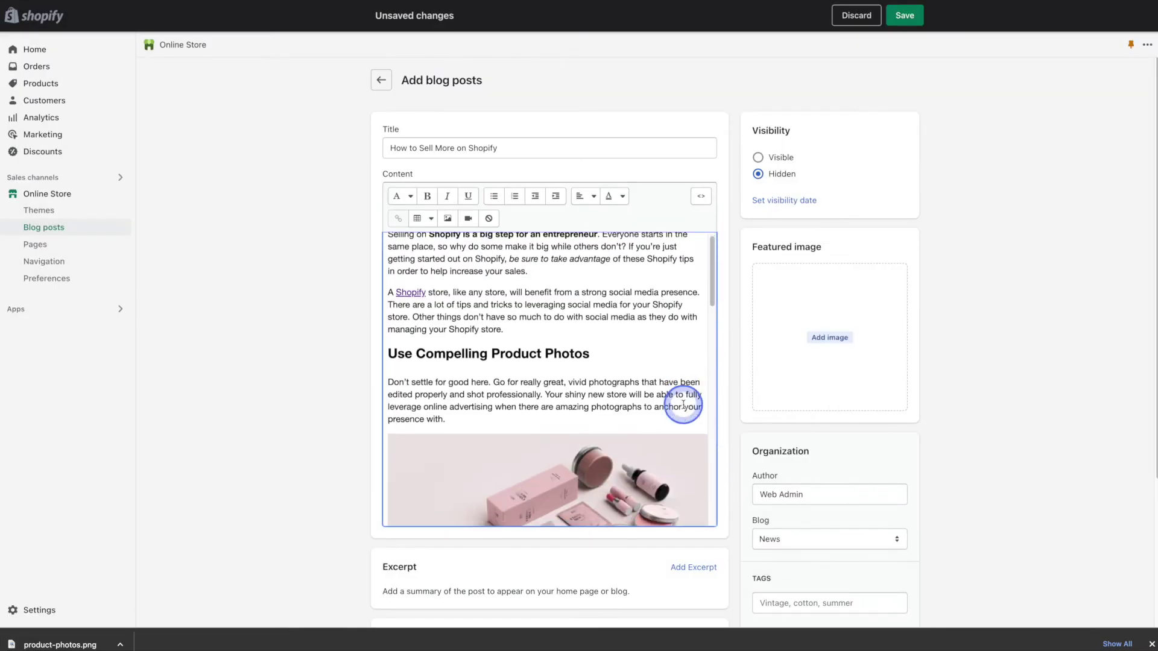
pyautogui.scroll(1, 635, 292)
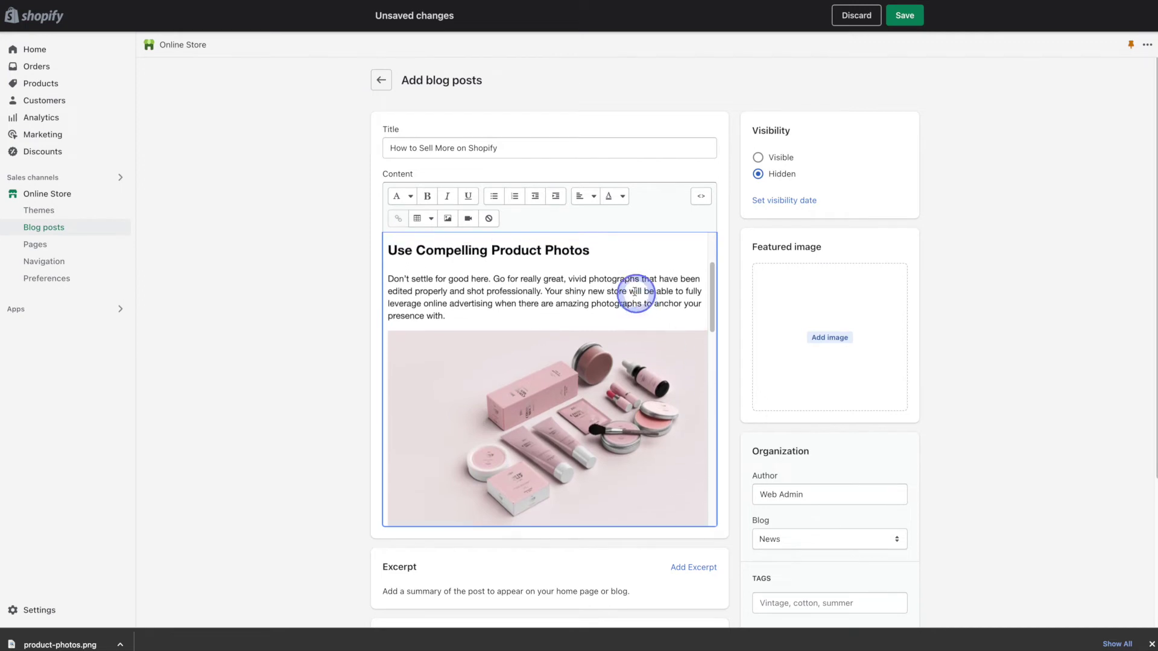
pyautogui.tripleClick(586, 272)
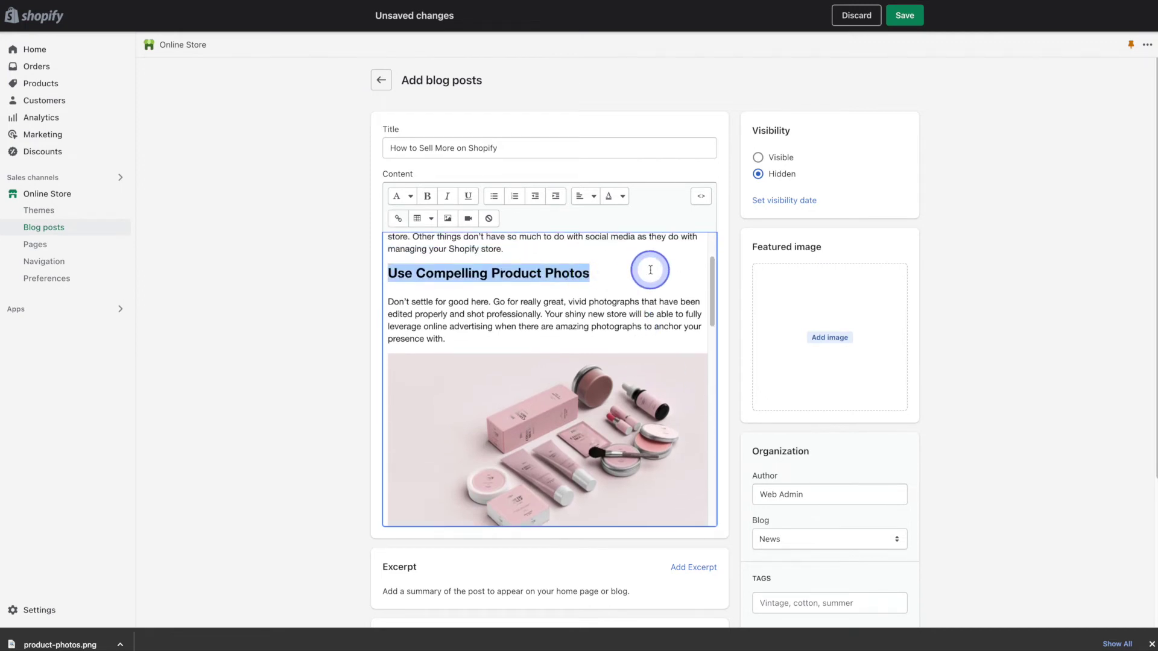
pyautogui.scroll(-7, 652, 273)
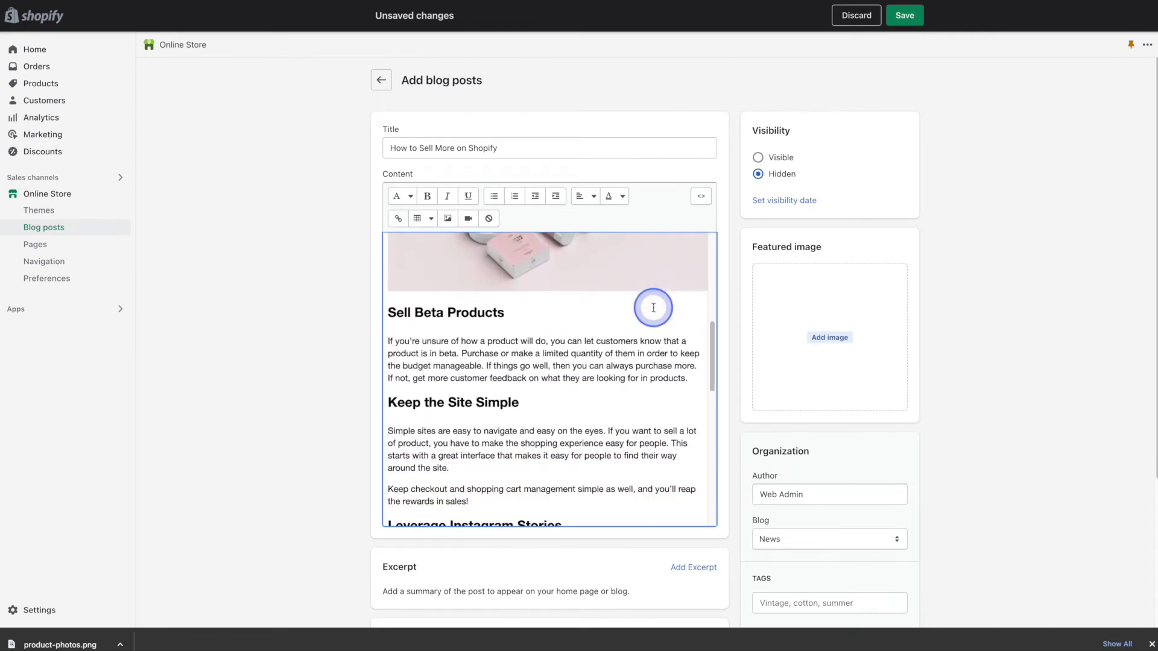
pyautogui.scroll(-1, 654, 306)
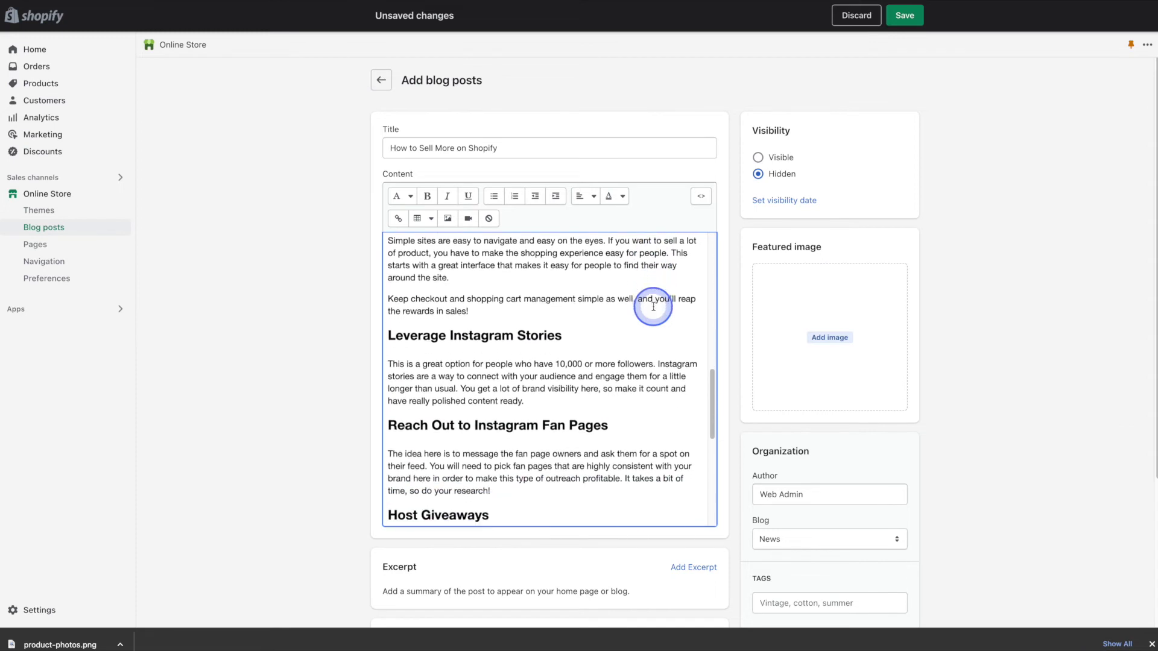
pyautogui.click(538, 400)
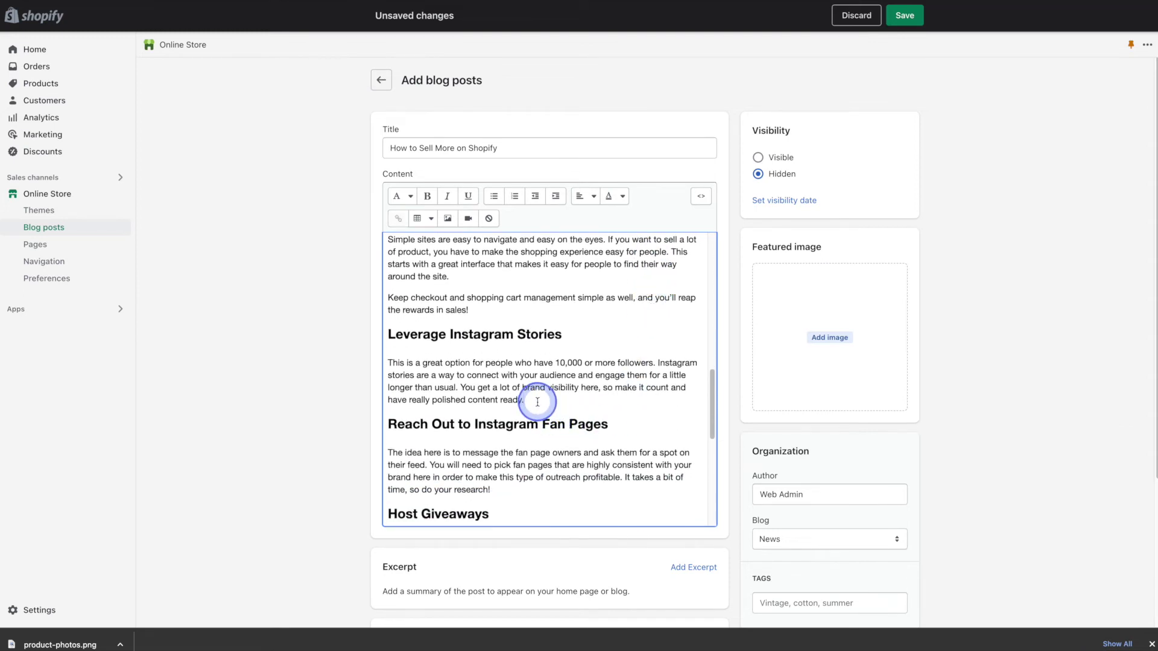
pyautogui.press('Return')
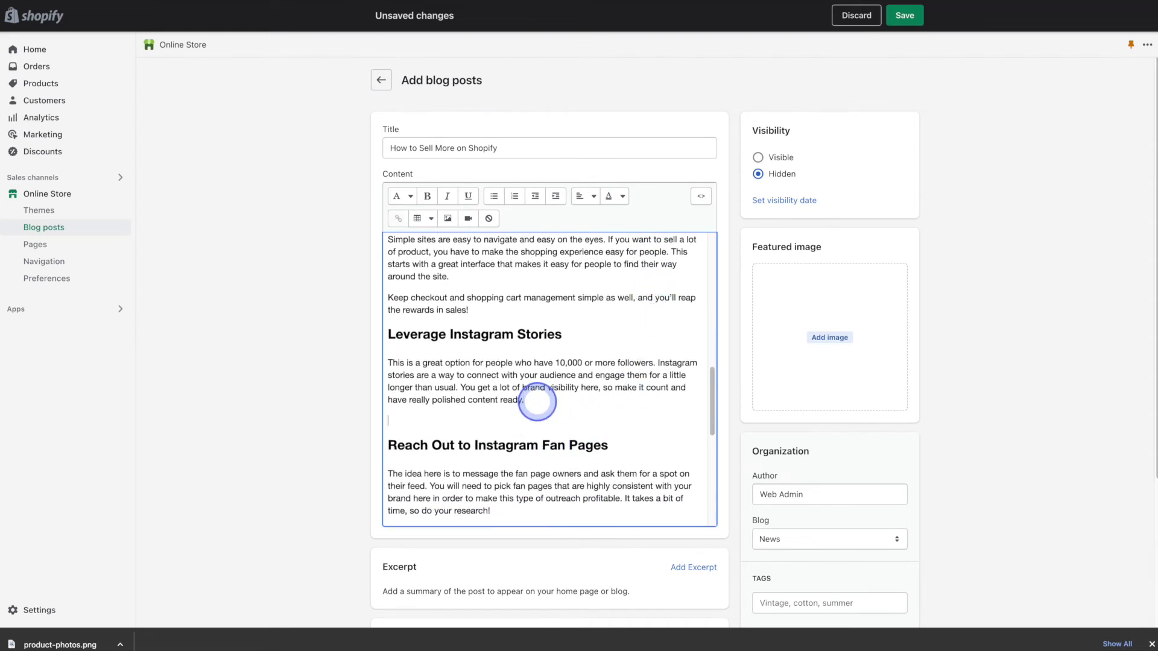
pyautogui.click(470, 220)
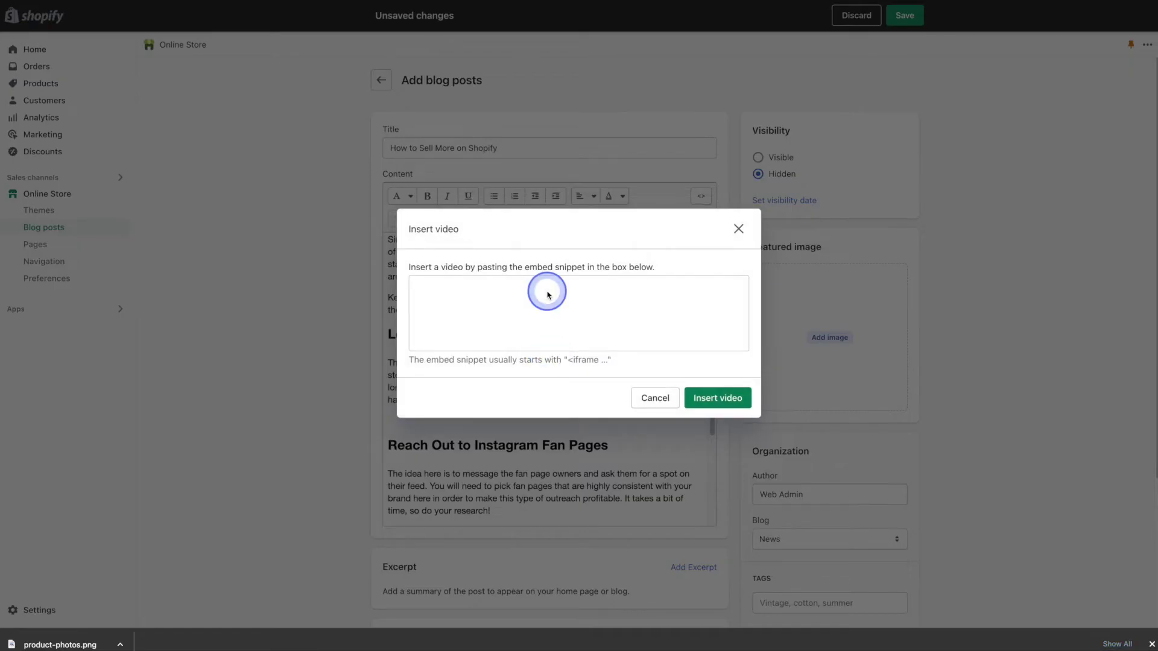
# Focus the video embed snippet box, then go to the 'How to Make Instagram Reels Using Canva' video.
pyautogui.click(561, 293)
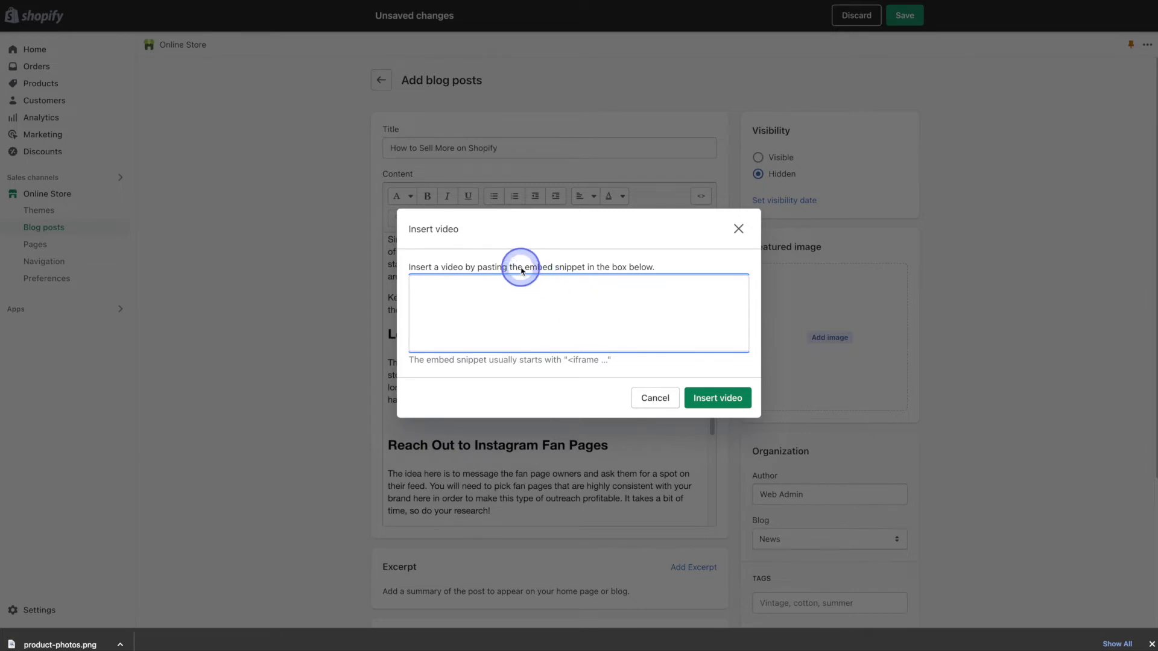
pyautogui.moveTo(524, 267); pyautogui.dragTo(585, 267)
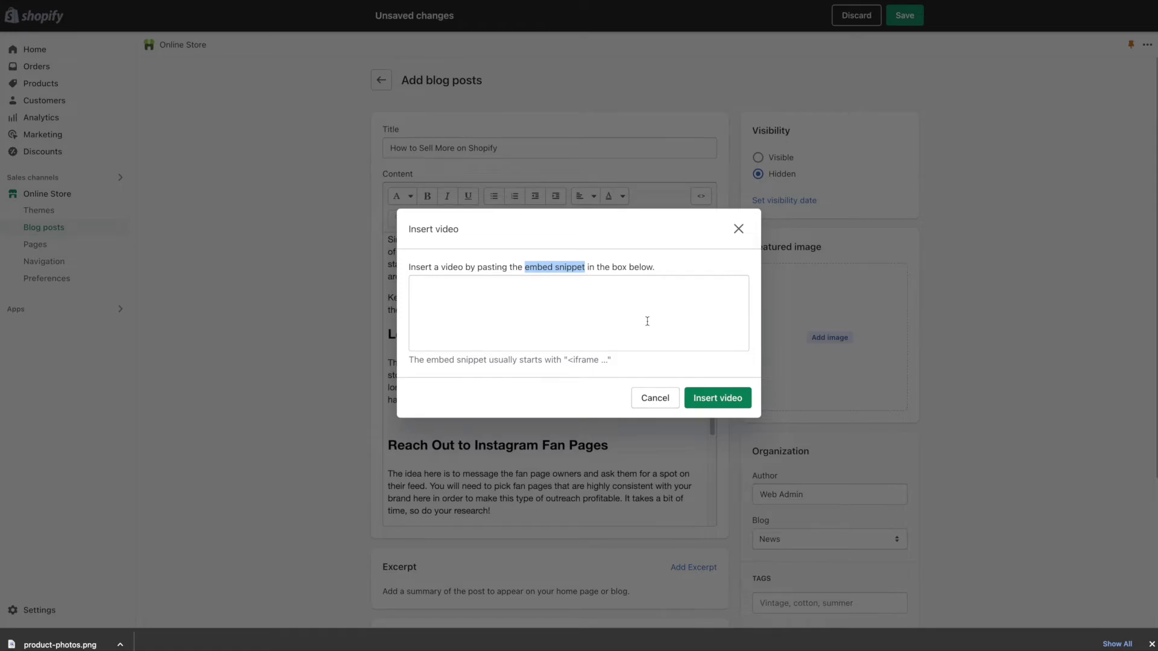
pyautogui.click(335, 490)
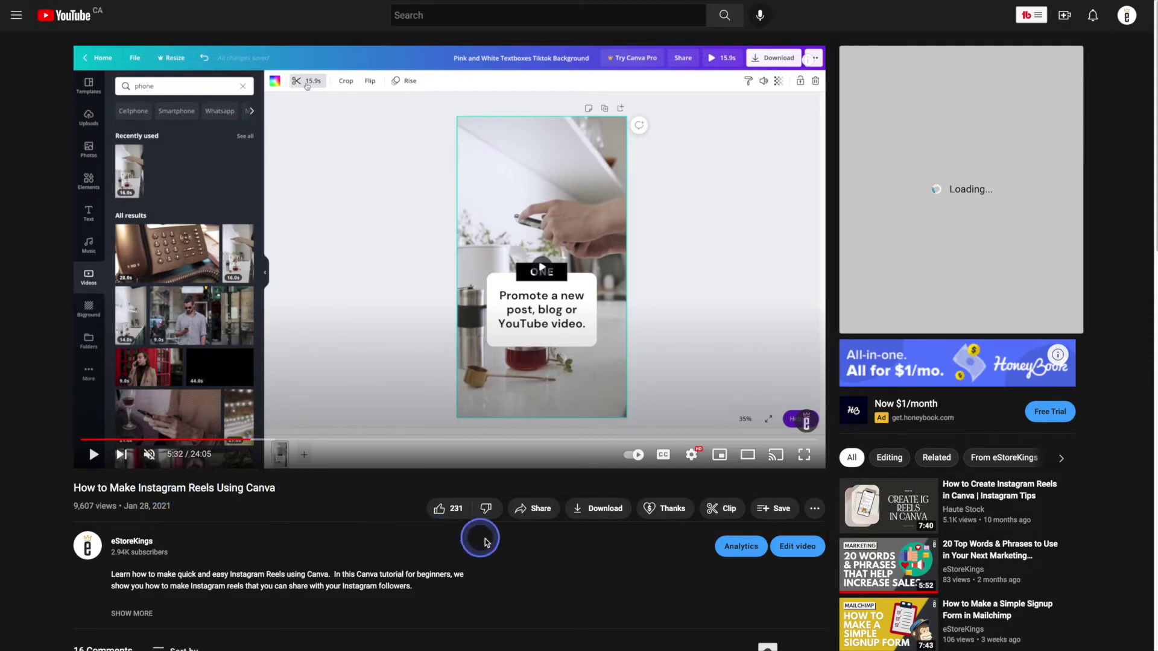
# Copy the video's iframe code from YouTube's Share > Embed panel.
pyautogui.click(524, 514)
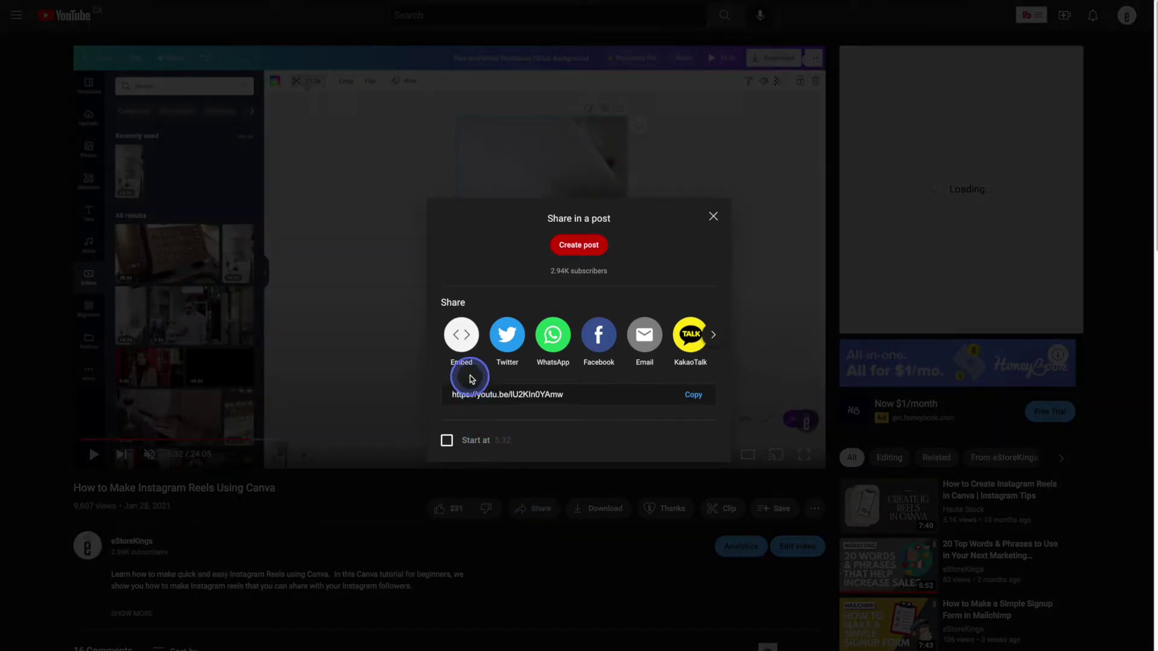
pyautogui.click(458, 337)
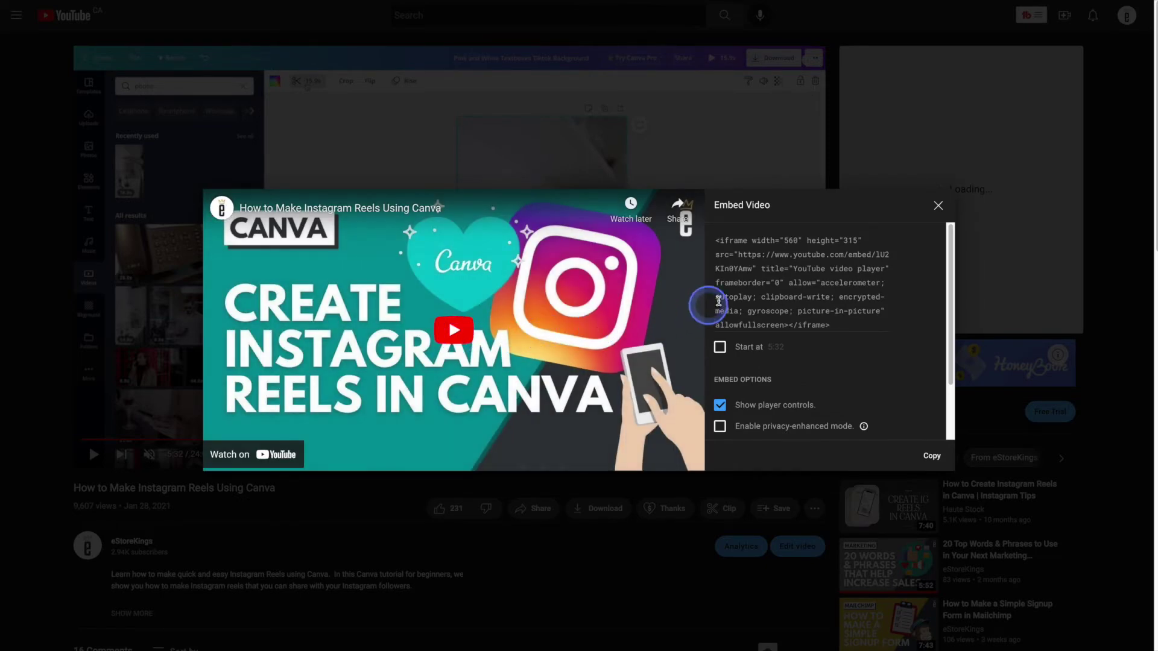
pyautogui.click(754, 282)
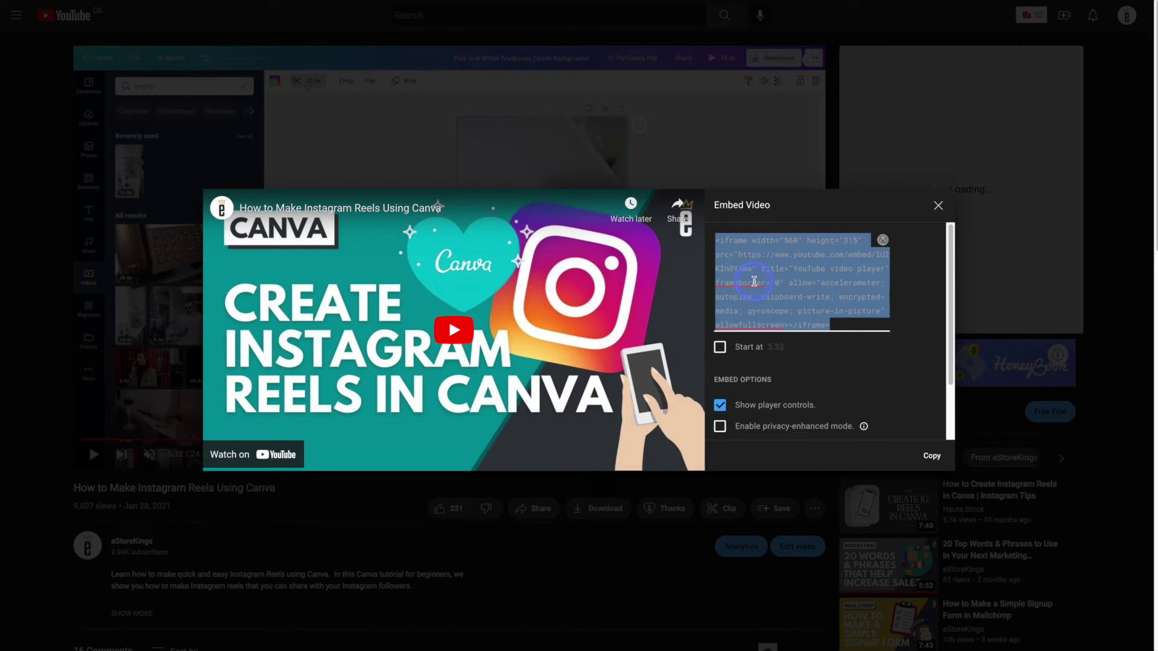
pyautogui.rightClick(753, 275)
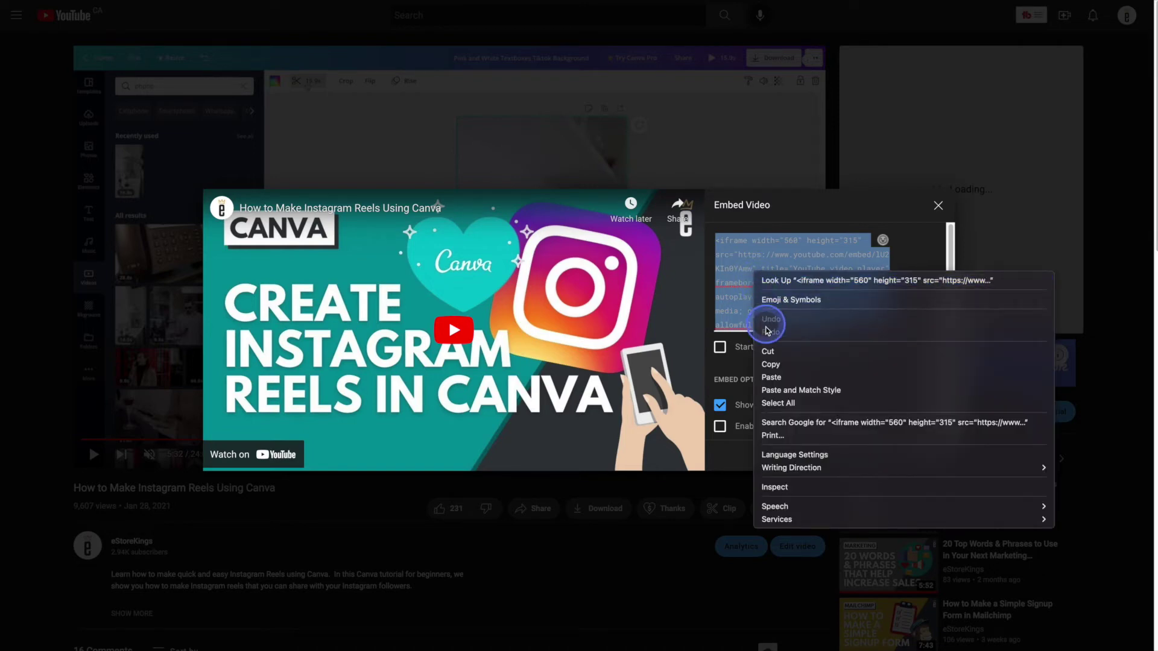
pyautogui.click(808, 365)
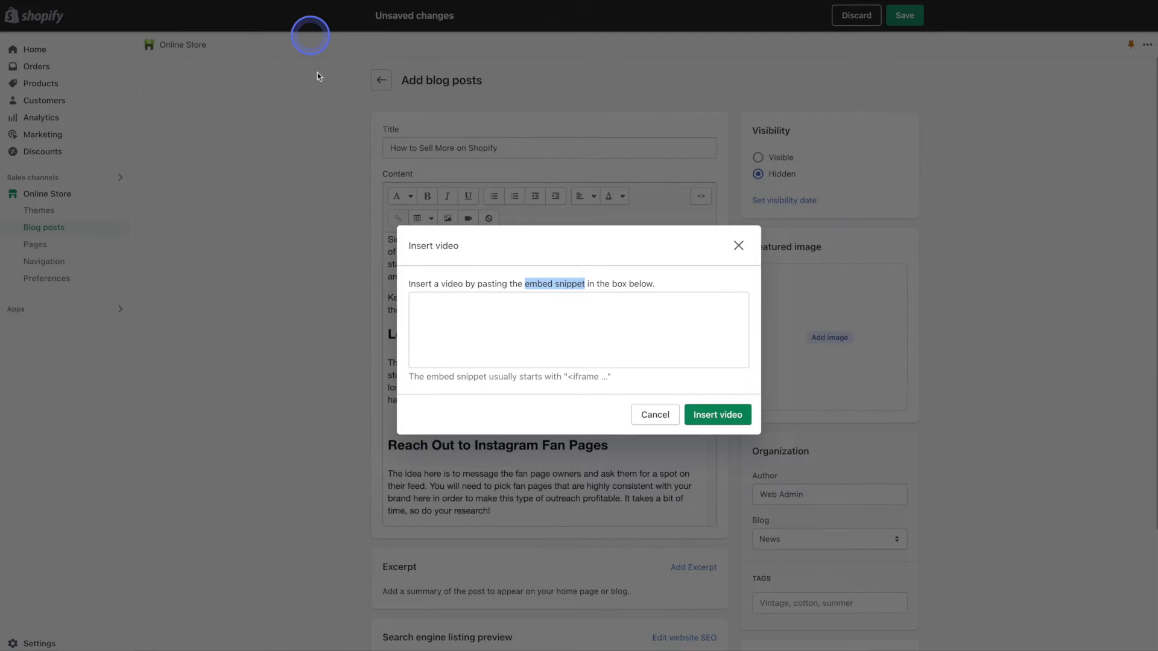
# Paste the YouTube iframe code and insert the Instagram Reels video above the Fan Pages heading.
pyautogui.click(471, 304)
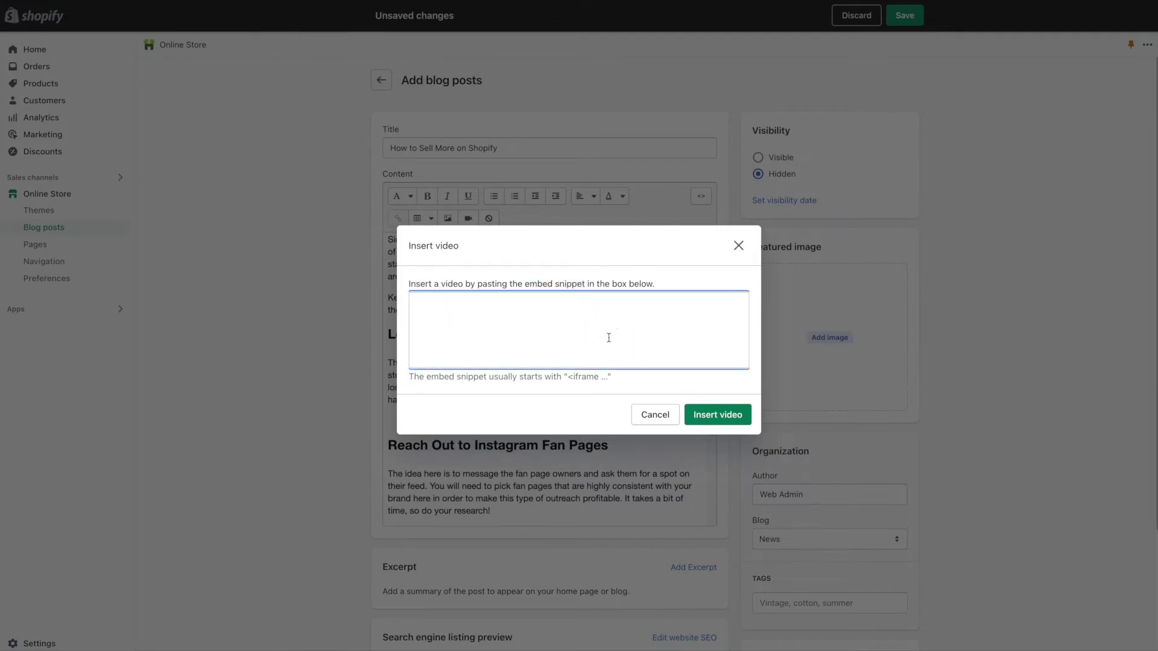
pyautogui.hotkey('ctrl', 'v')
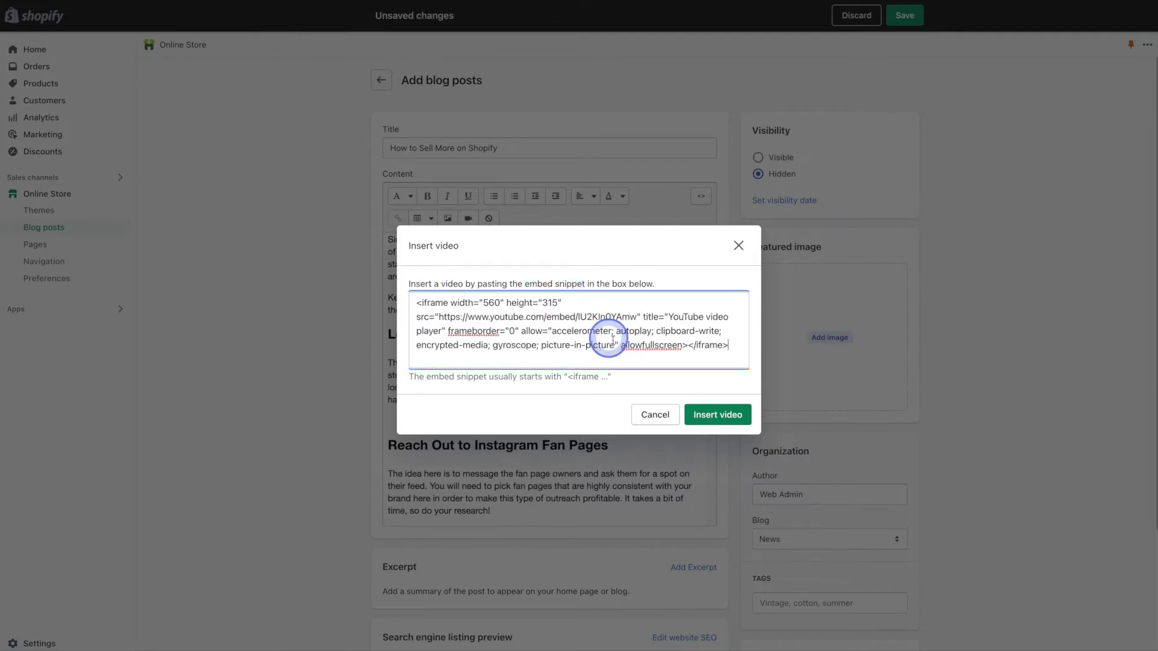
pyautogui.click(705, 421)
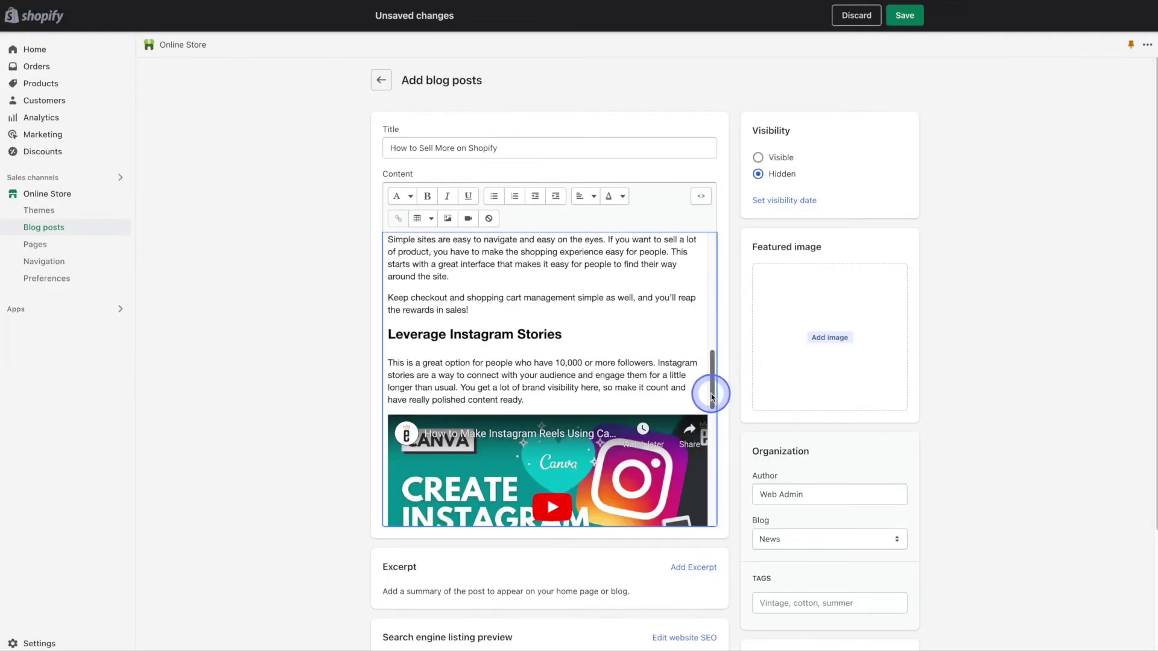
pyautogui.moveTo(713, 394); pyautogui.dragTo(714, 426)
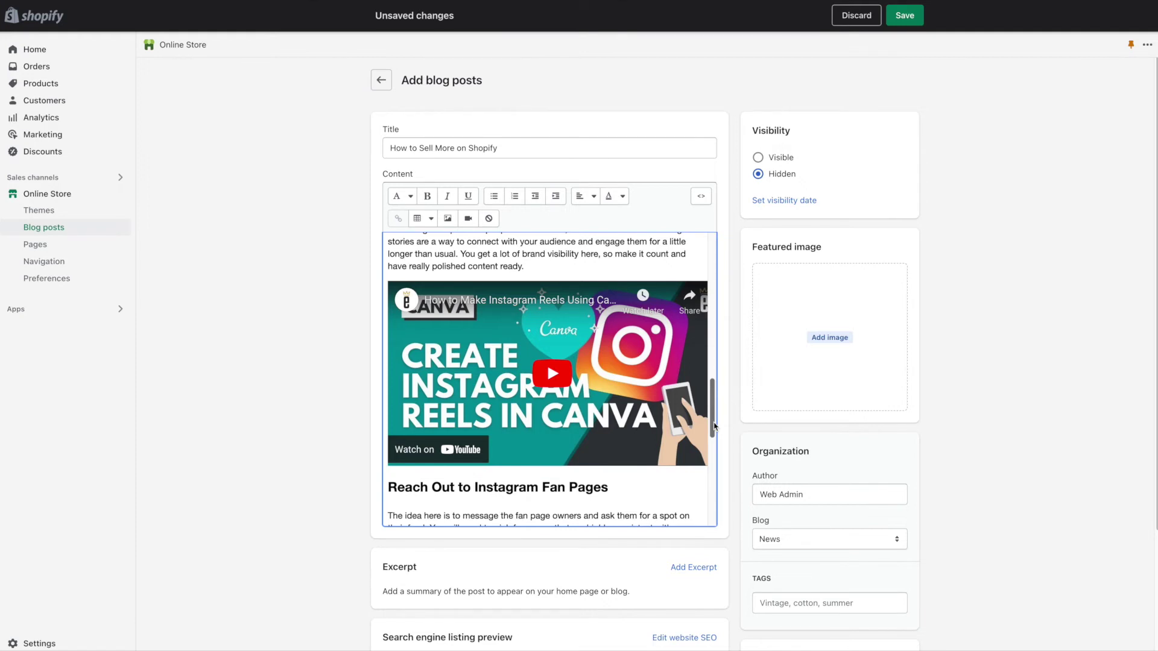
pyautogui.scroll(-1, 715, 426)
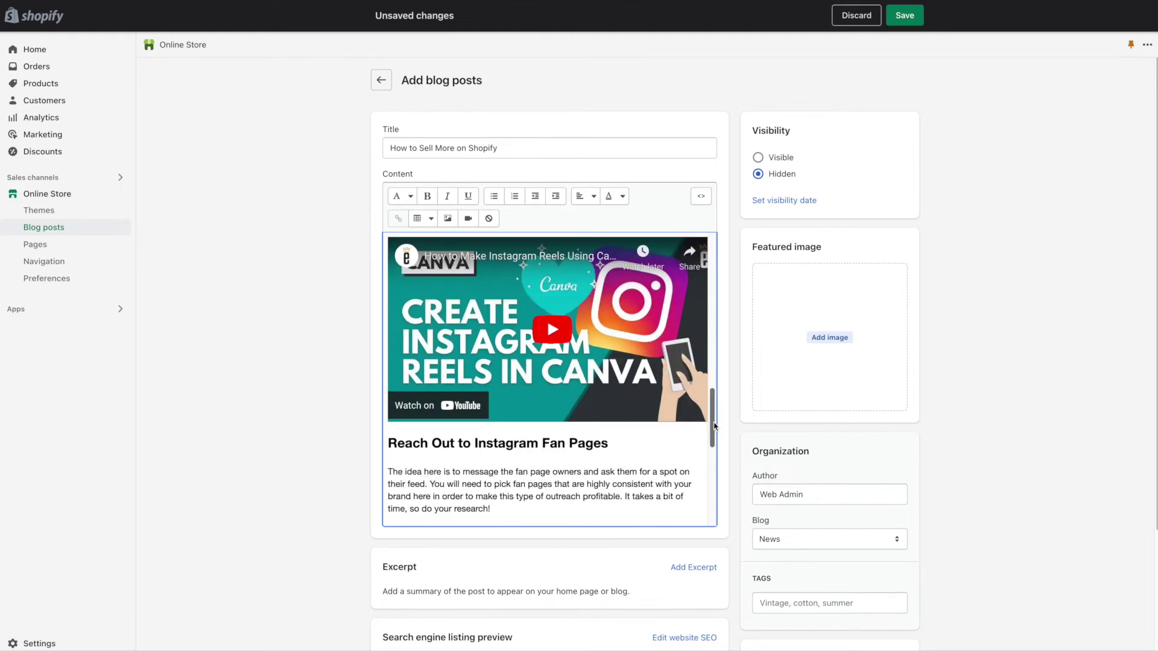
pyautogui.click(727, 452)
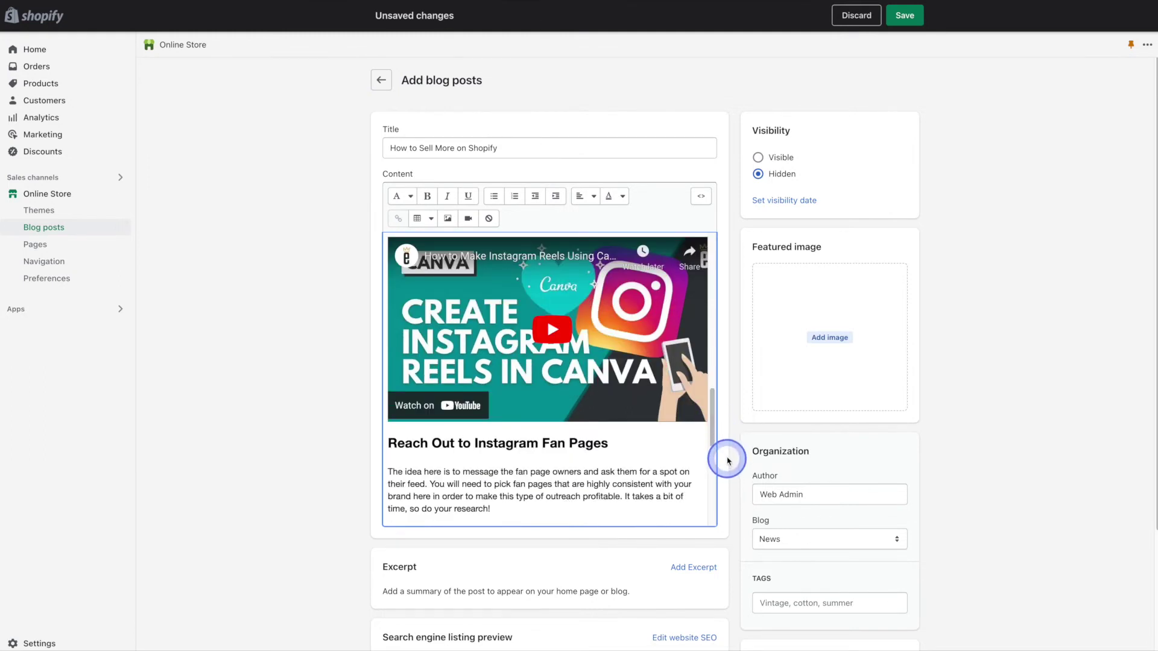
pyautogui.scroll(-1, 727, 462)
pyautogui.scroll(-1, 727, 462)
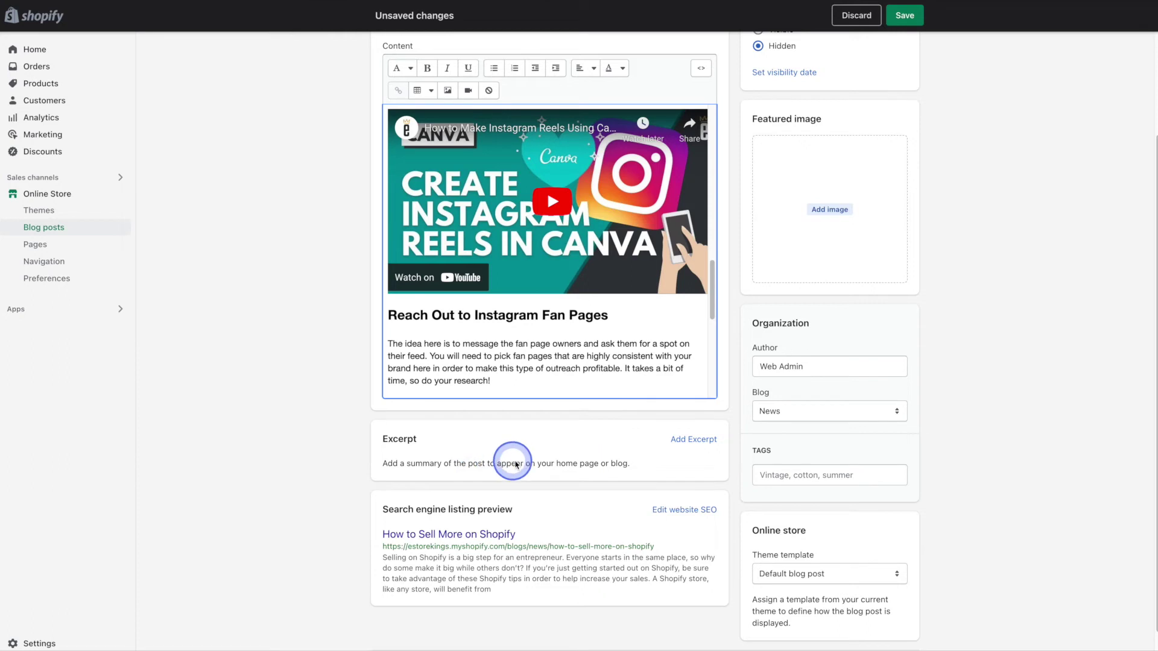
# Add the excerpt 'Learn how to sell more products on your Shopify store by incorporating these different tips and suggestions.'.
pyautogui.click(681, 444)
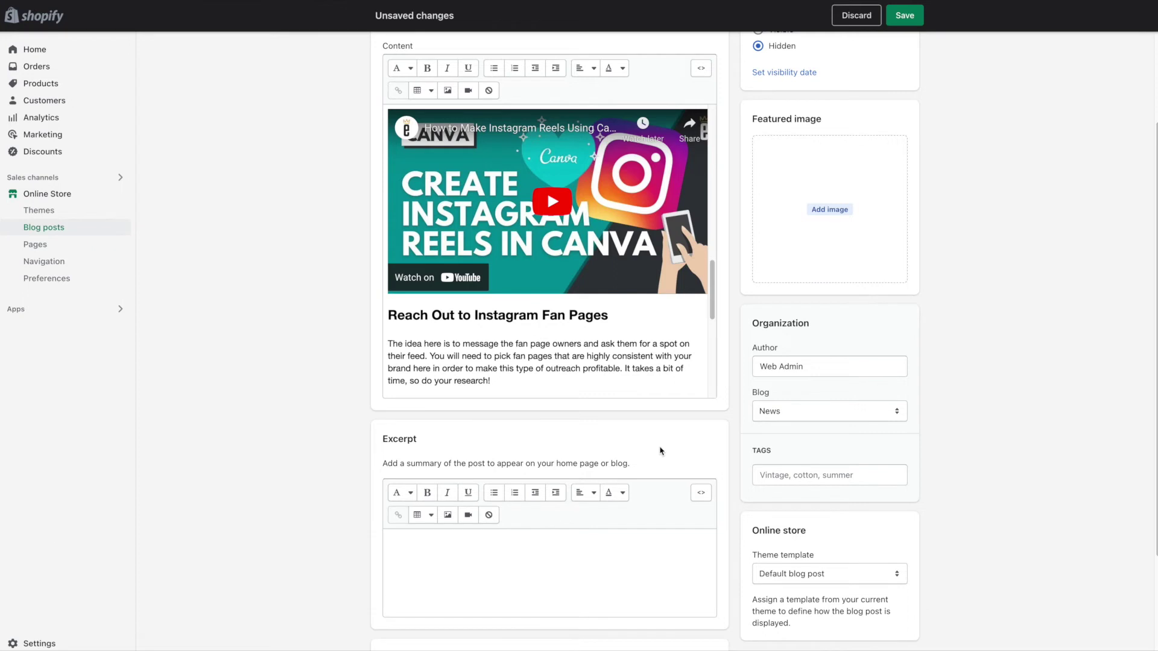
pyautogui.write('Learn')
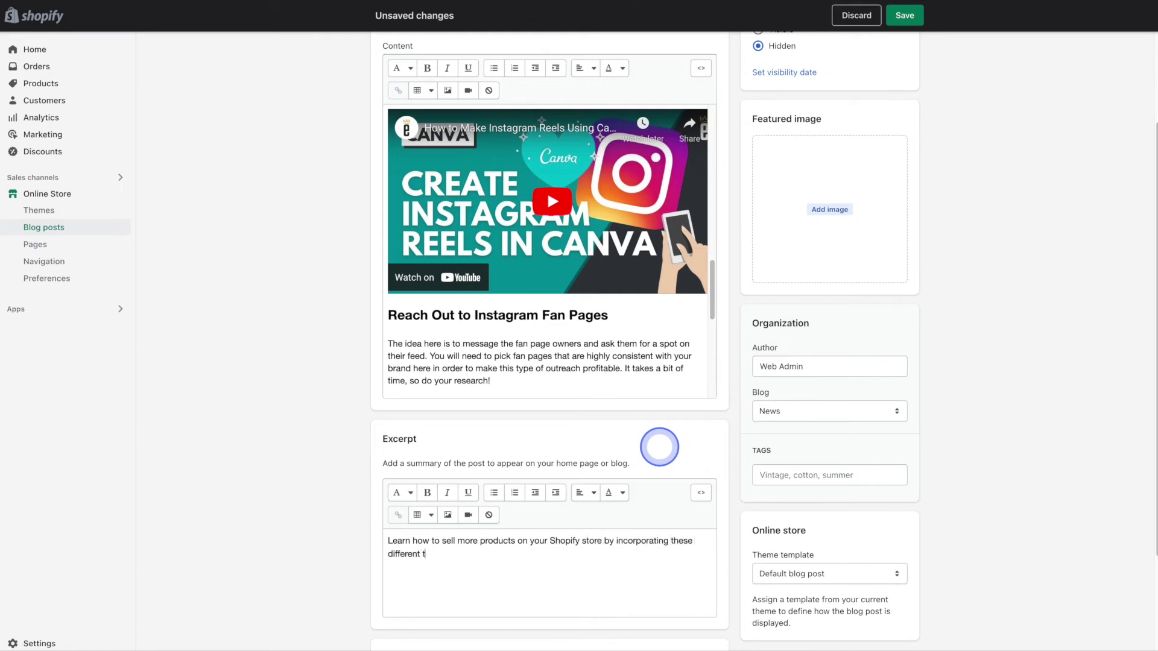
pyautogui.scroll(-3, 659, 447)
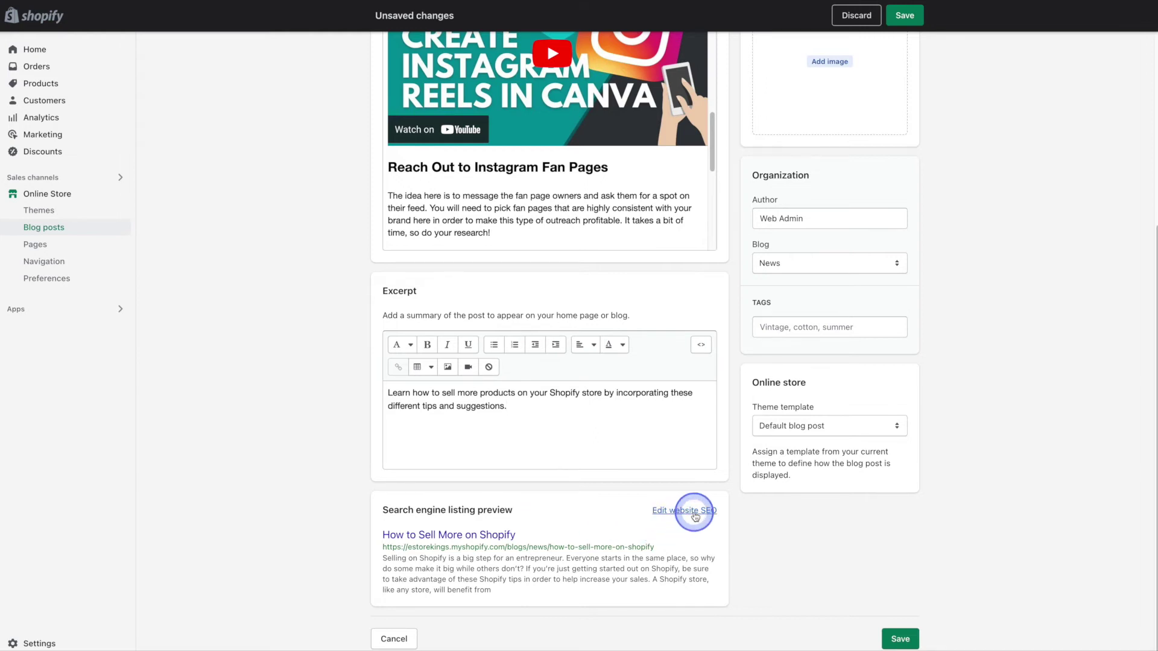
# Try a visibility date of 15 September 2022 at 10:00 a.m., then set the post to Visible.
pyautogui.scroll(5, 768, 530)
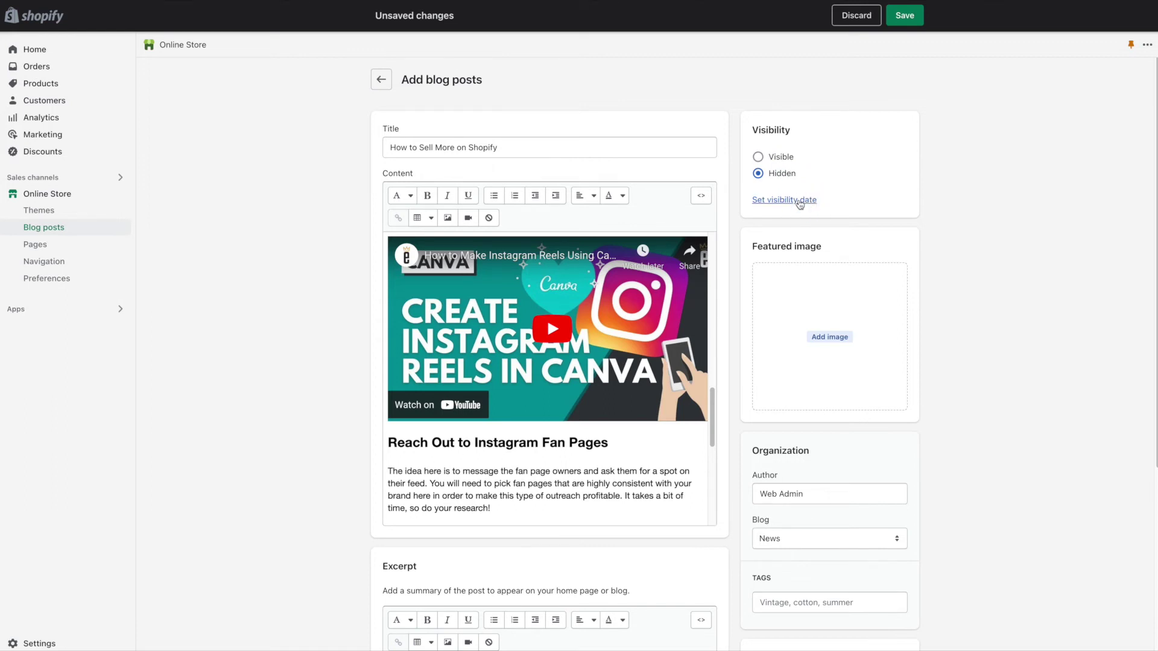
pyautogui.click(799, 203)
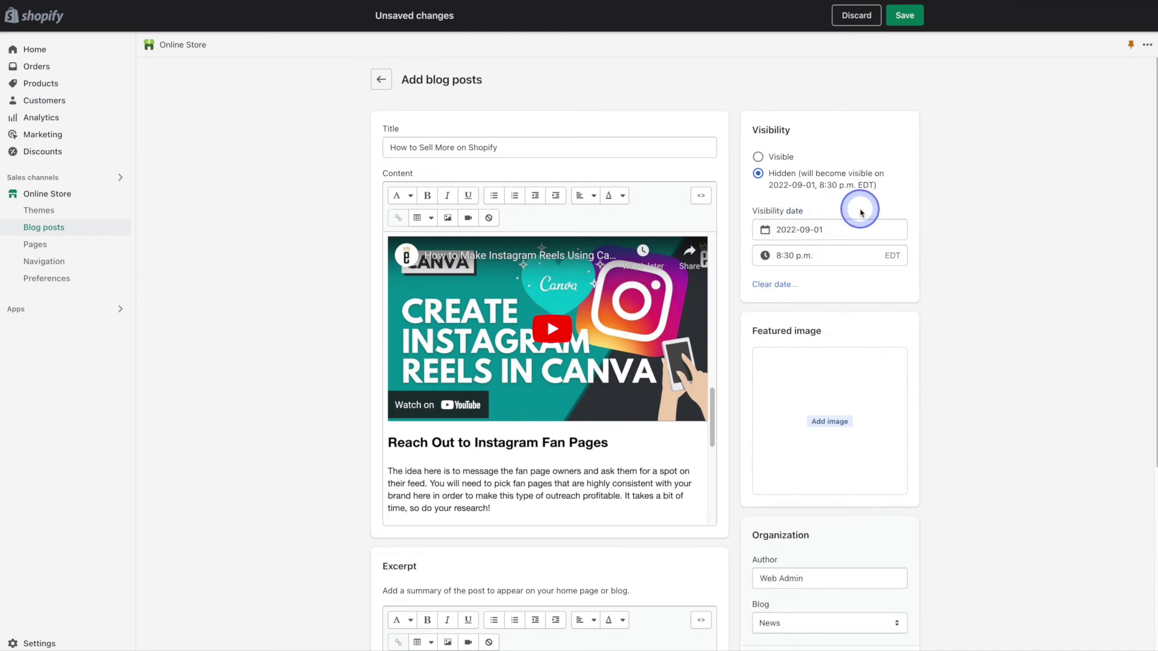
pyautogui.click(860, 229)
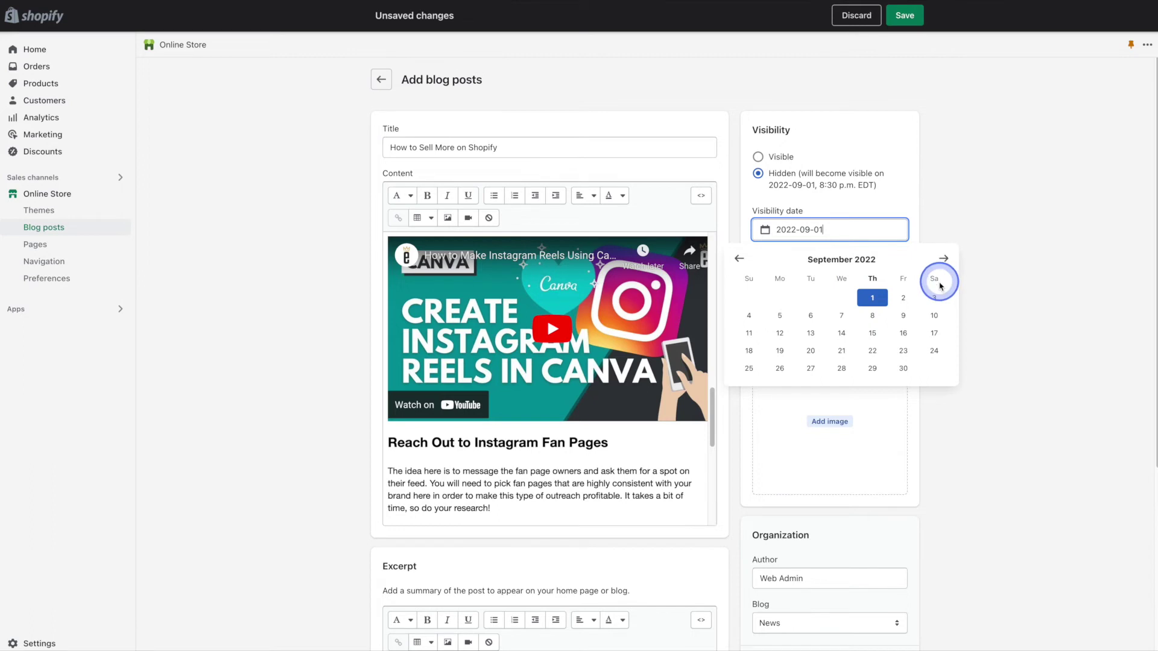
pyautogui.click(874, 333)
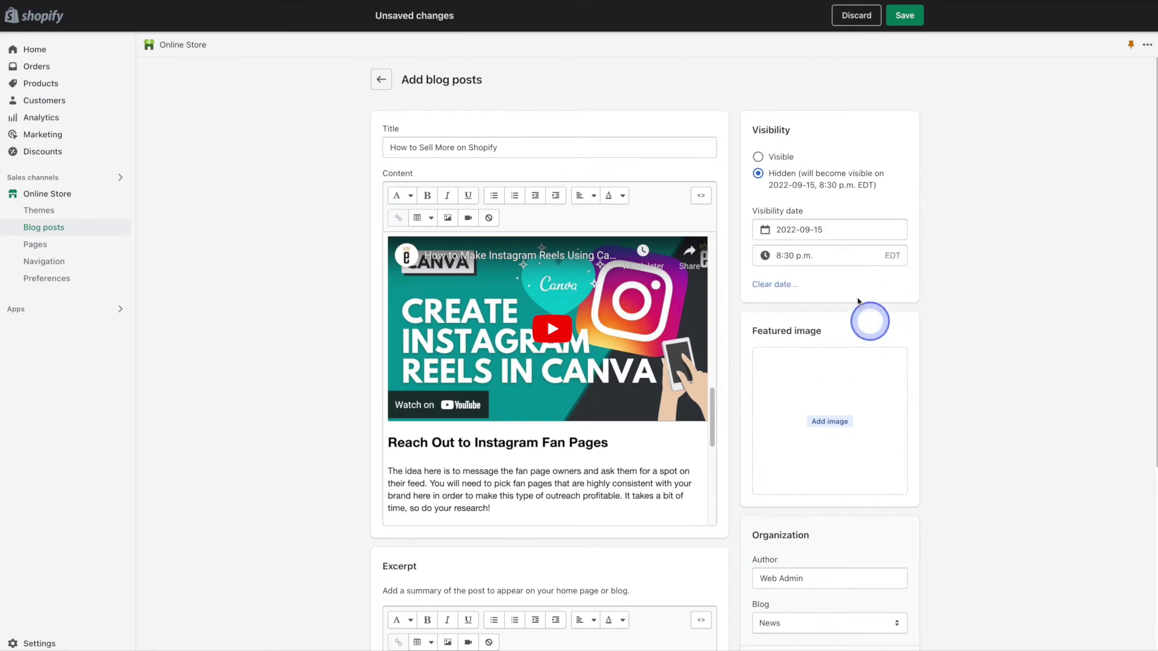
pyautogui.click(837, 255)
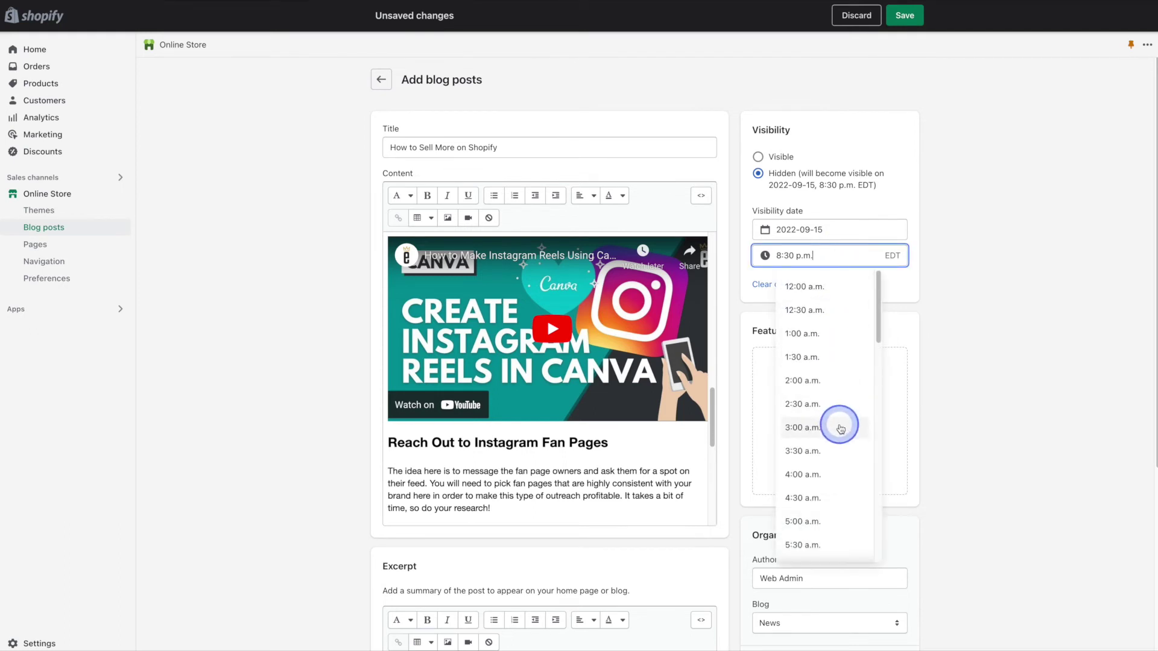
pyautogui.scroll(-5, 841, 429)
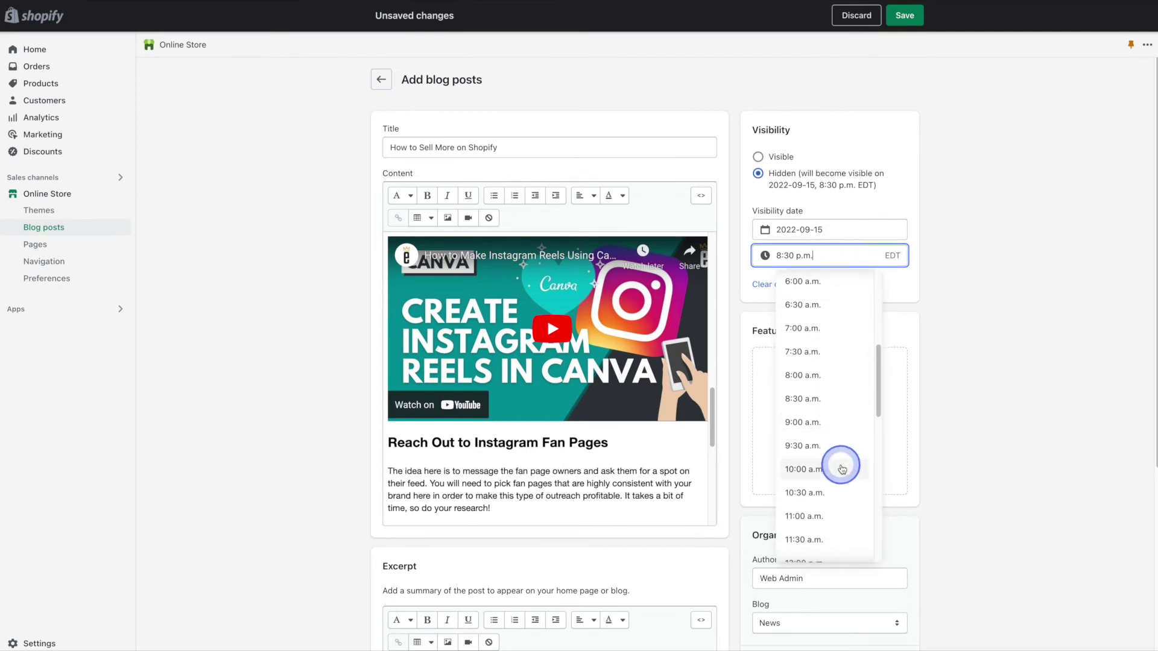
pyautogui.click(842, 469)
pyautogui.click(965, 298)
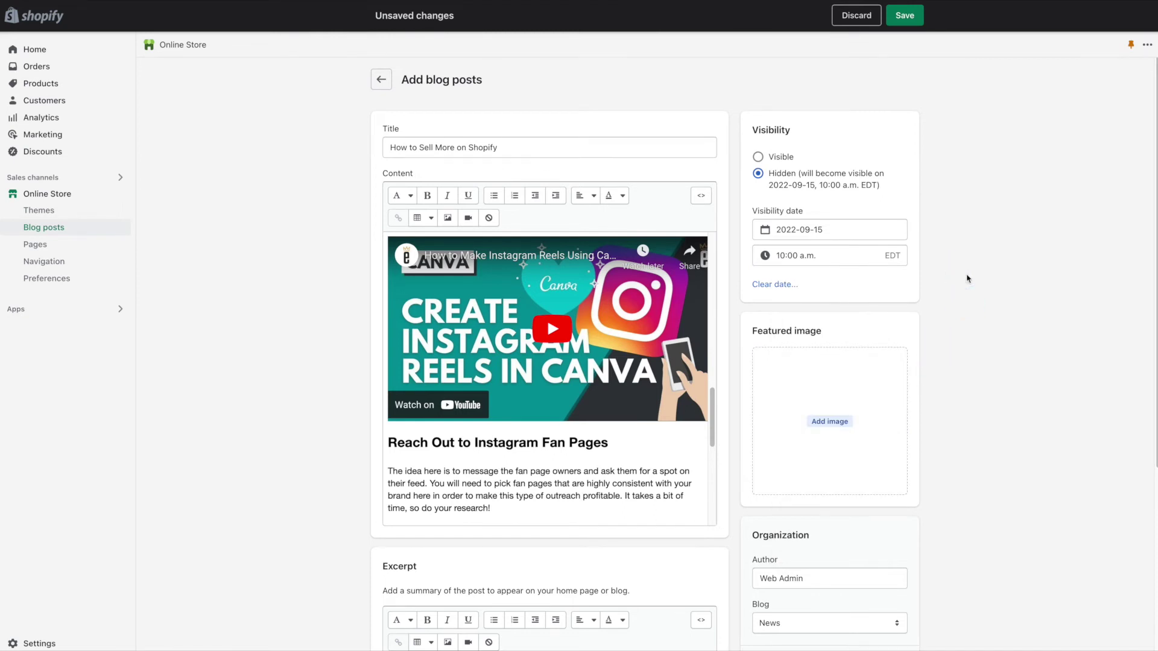
pyautogui.click(782, 159)
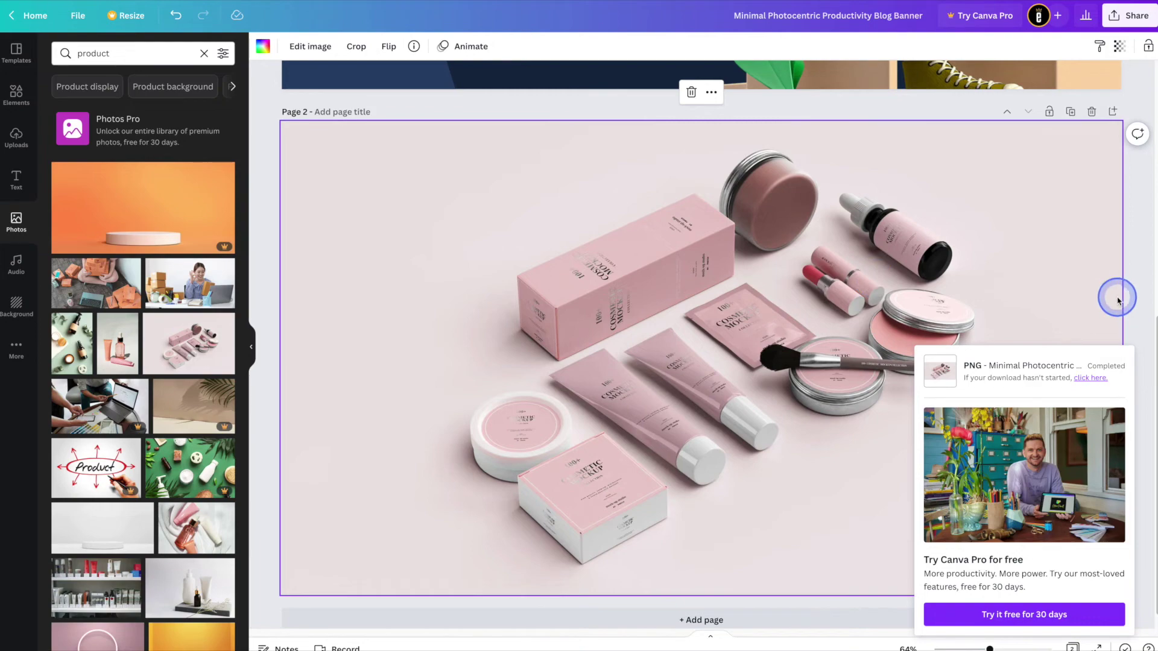
# Change the Page 1 banner background from #152742 to darker navy #0E1A2E.
pyautogui.click(1137, 302)
pyautogui.scroll(8, 1138, 301)
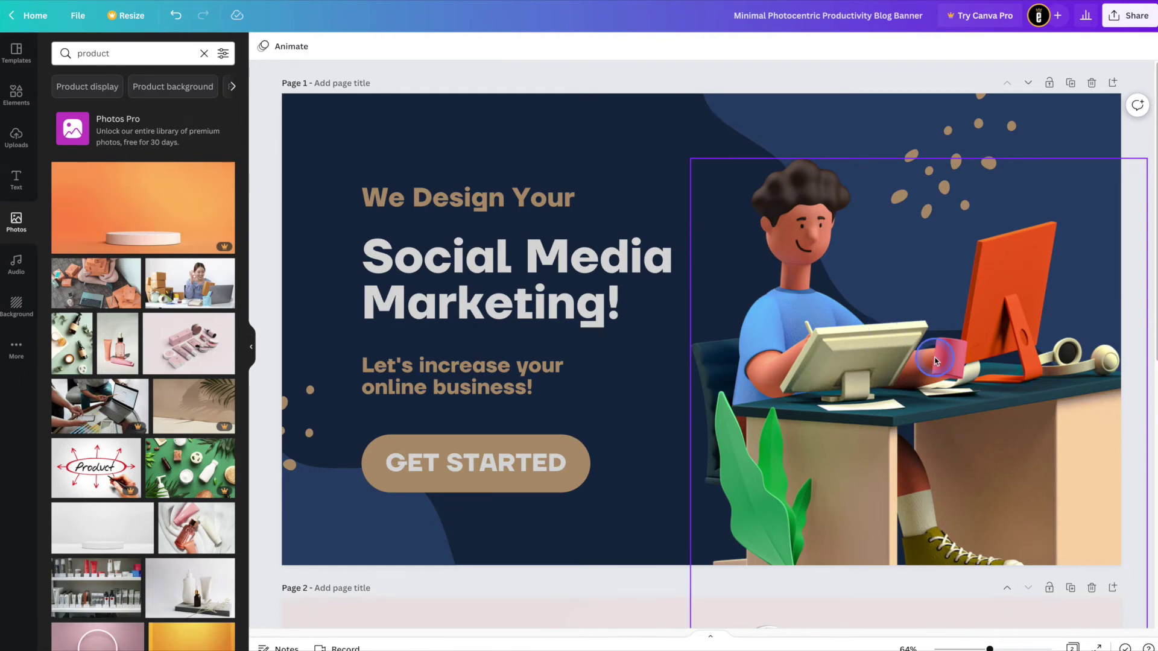
pyautogui.click(483, 113)
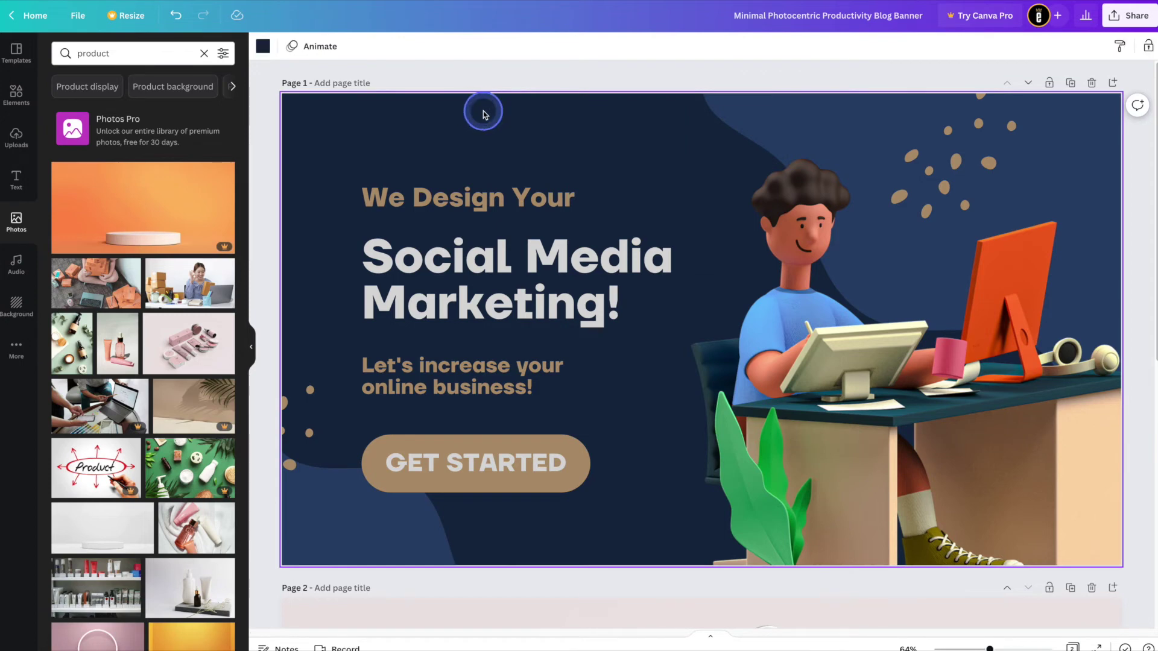
pyautogui.click(264, 47)
pyautogui.click(63, 107)
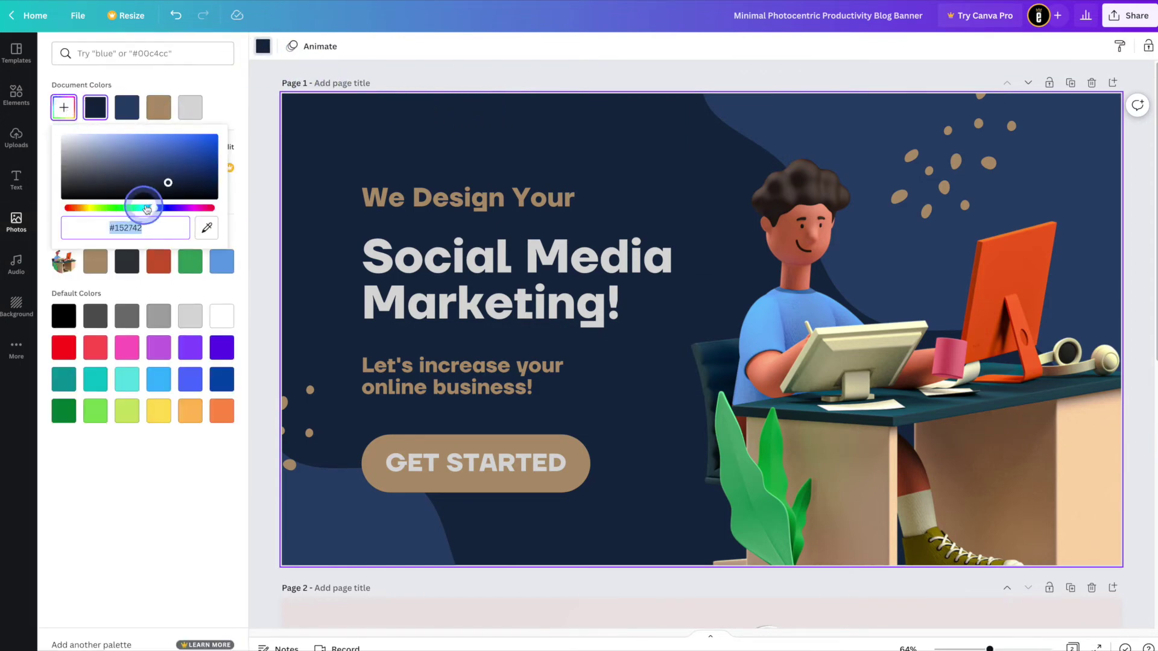
pyautogui.moveTo(169, 178); pyautogui.dragTo(172, 190)
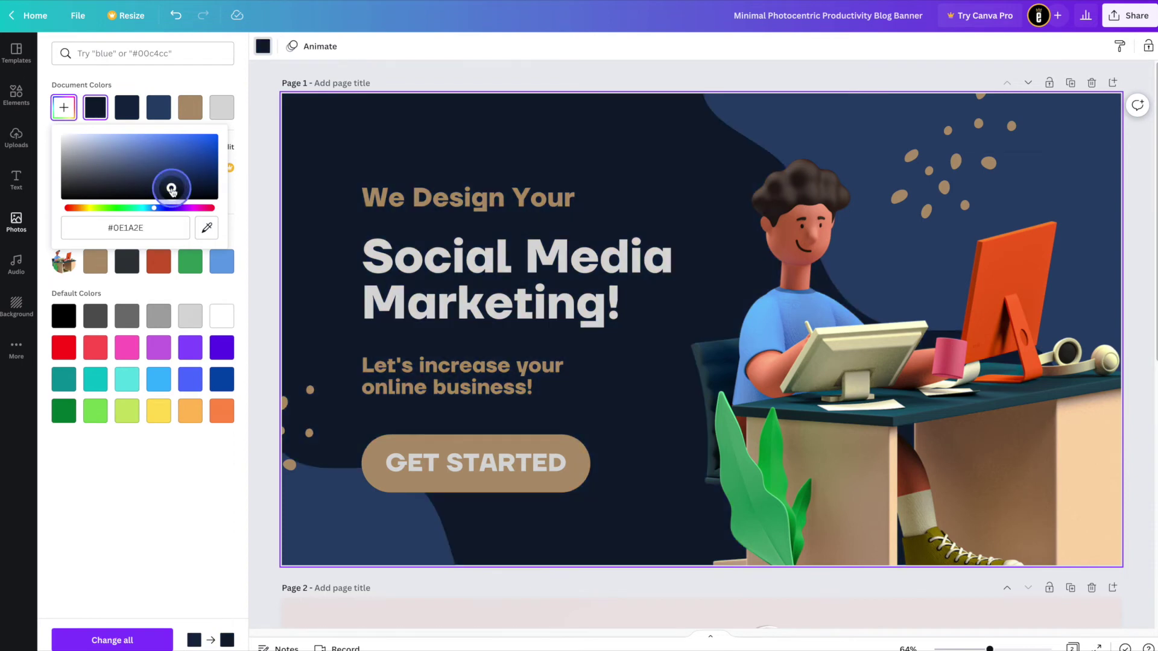
pyautogui.click(231, 194)
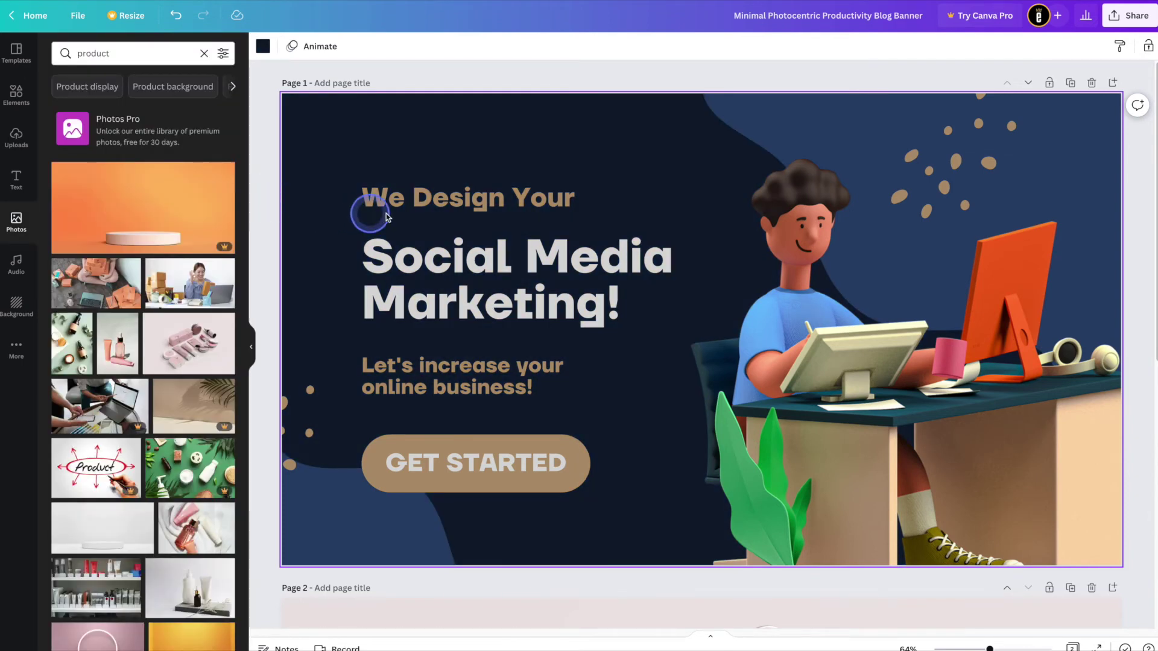
pyautogui.doubleClick(445, 205)
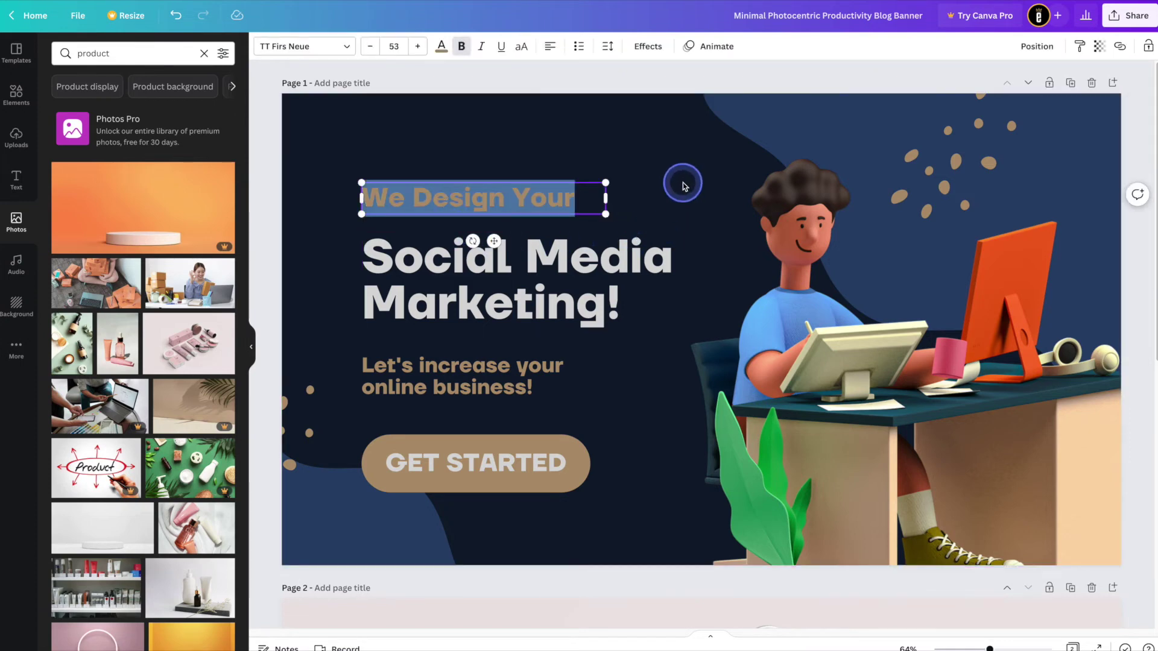
# Change the tagline to 'Shopify Tips & Tricks' on one line and the headline to 'Sell More on Shopify'.
pyautogui.write('Shopi')
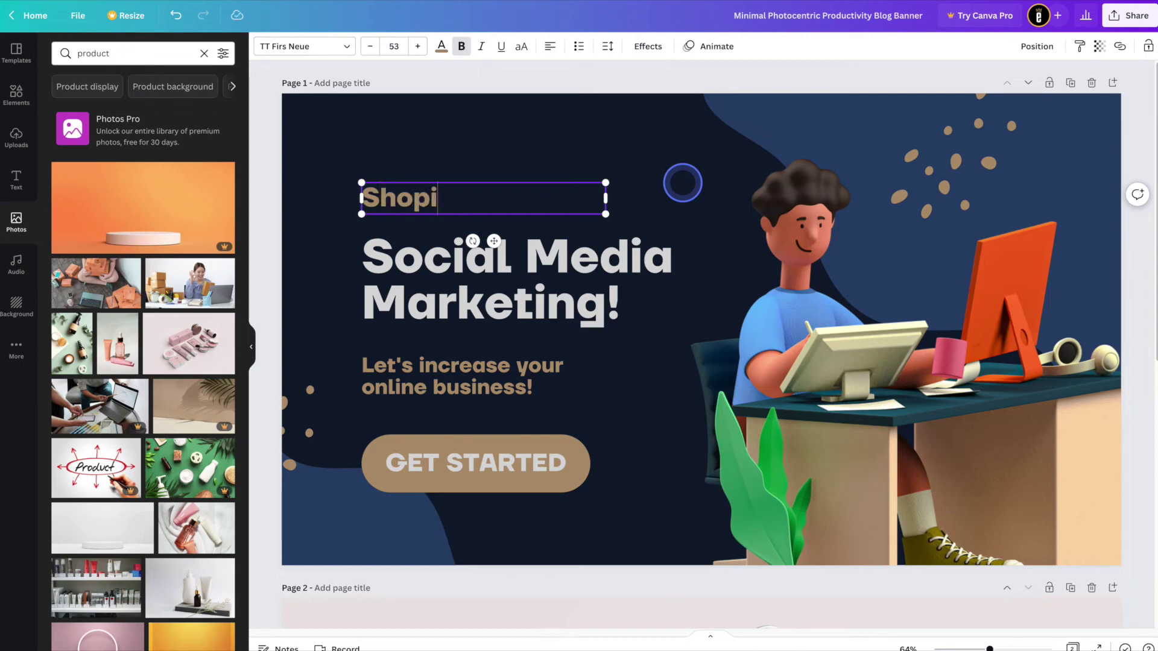
pyautogui.write('fy Tips & Tricks')
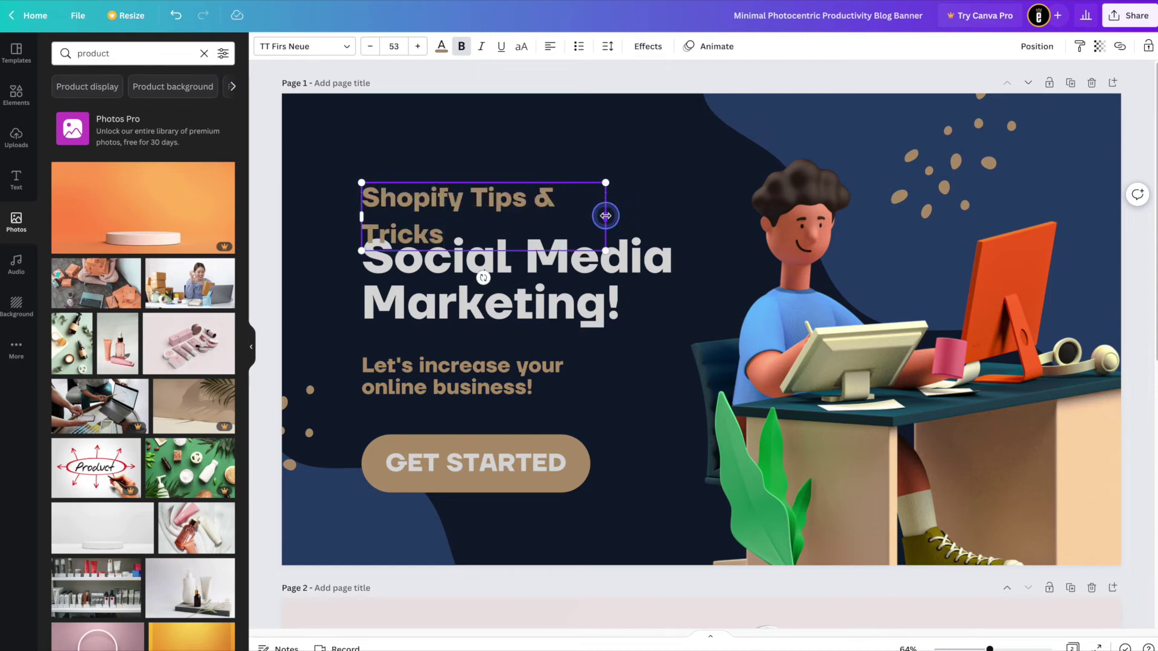
pyautogui.moveTo(606, 216); pyautogui.dragTo(669, 215)
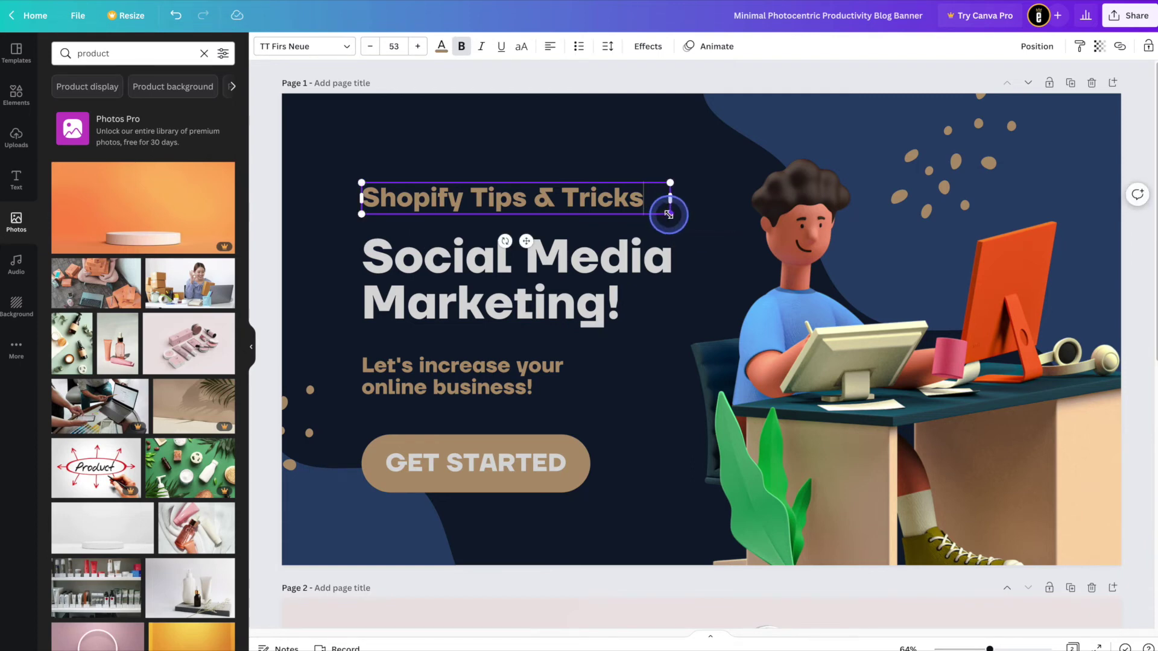
pyautogui.click(549, 275)
pyautogui.click(549, 275)
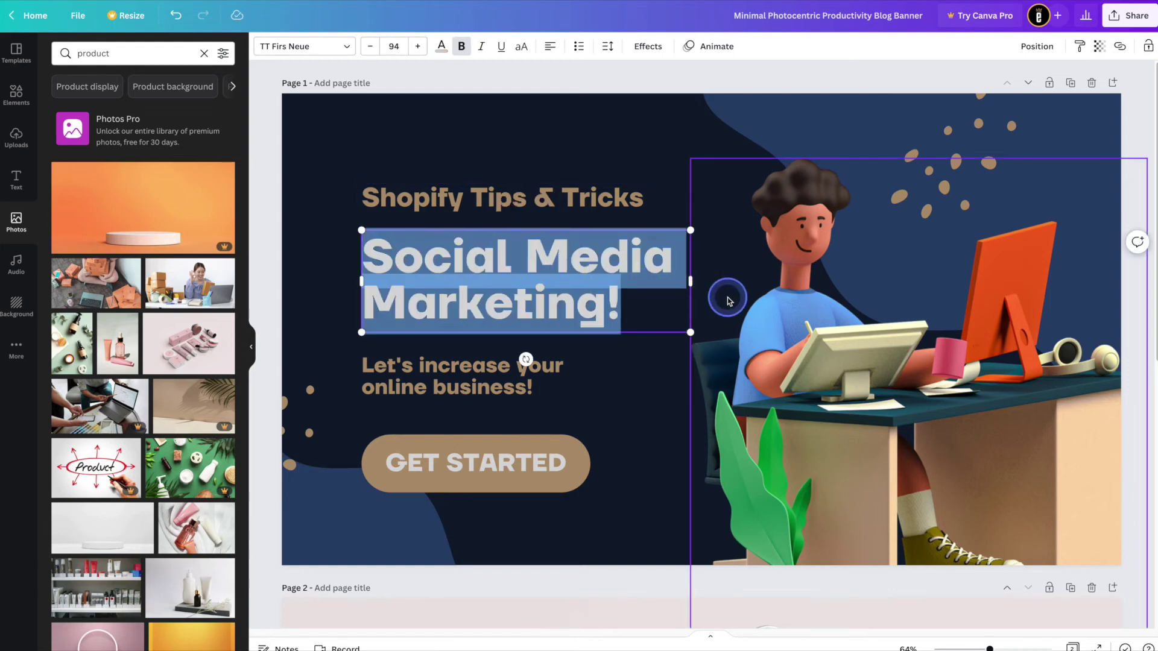
pyautogui.write('Sell ')
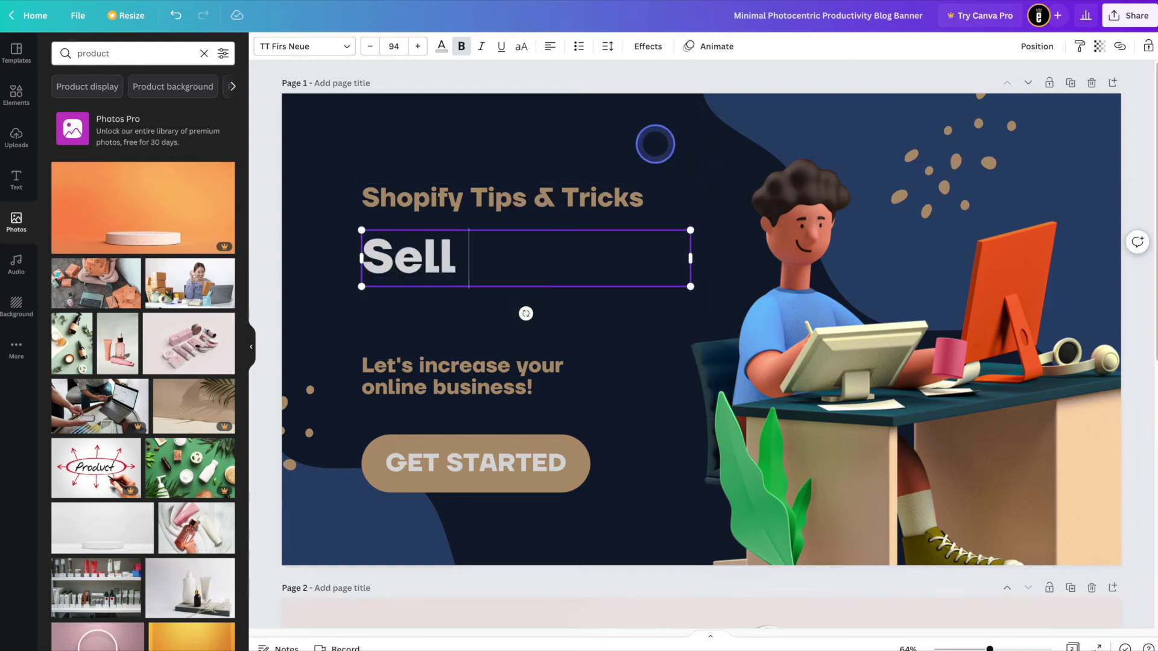
pyautogui.write('More on Shopify')
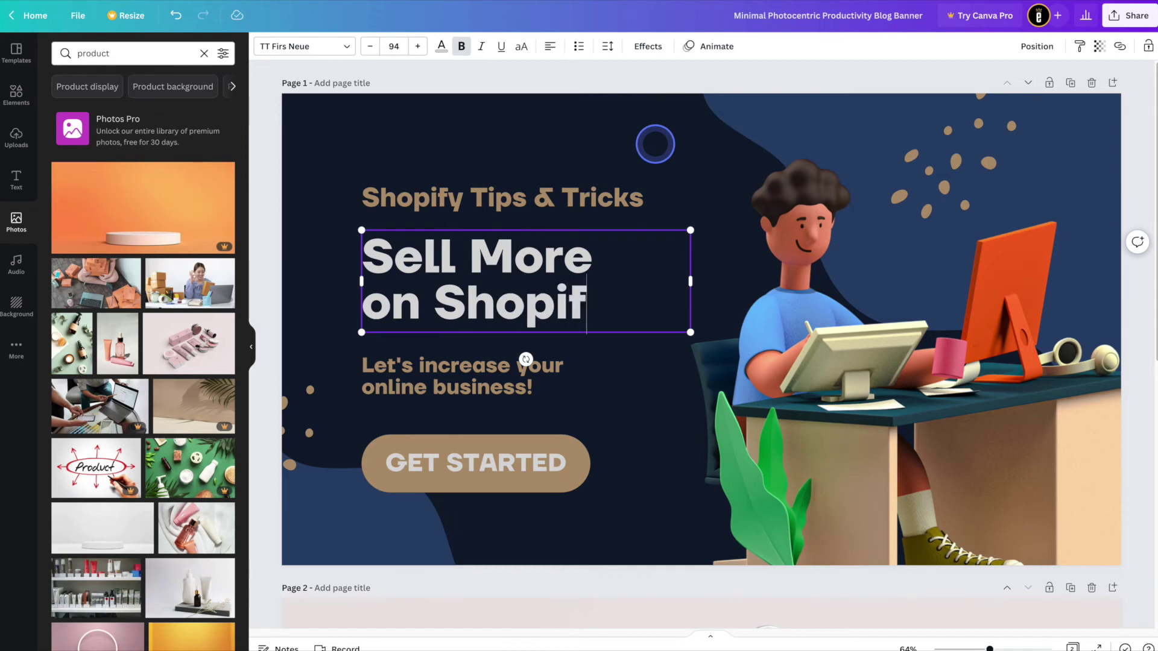
# Replace the subtitle with 'Learn how to increase sales!' and finish editing the text.
pyautogui.tripleClick(413, 369)
pyautogui.write('Learn how to')
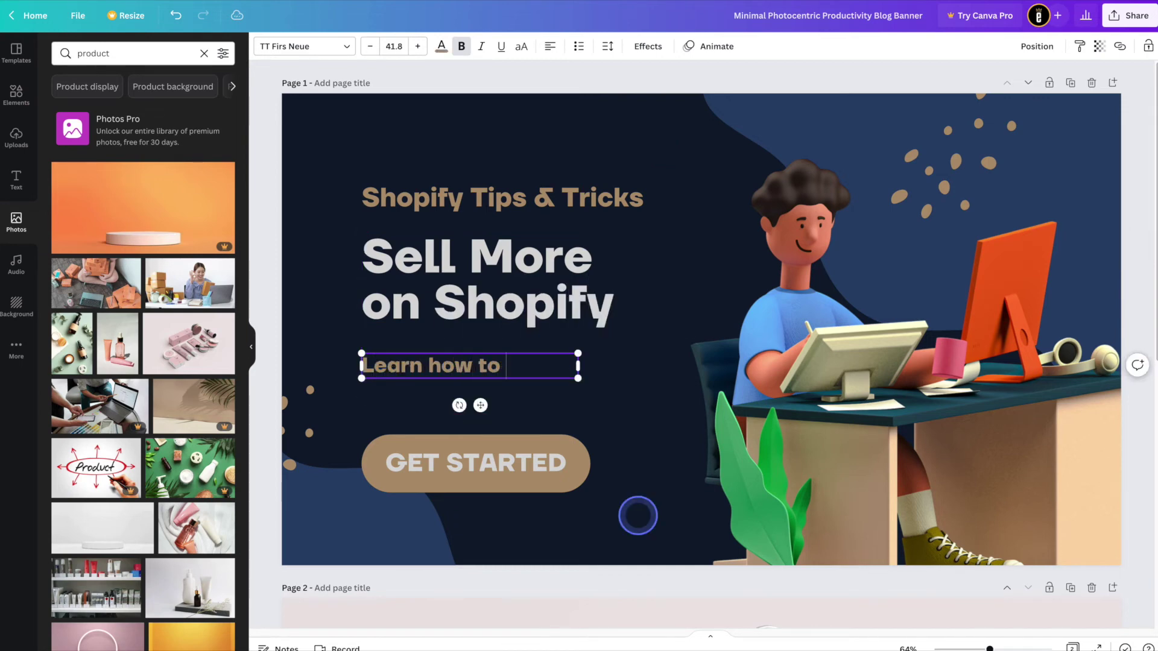
pyautogui.write(' increase sales!')
pyautogui.click(642, 583)
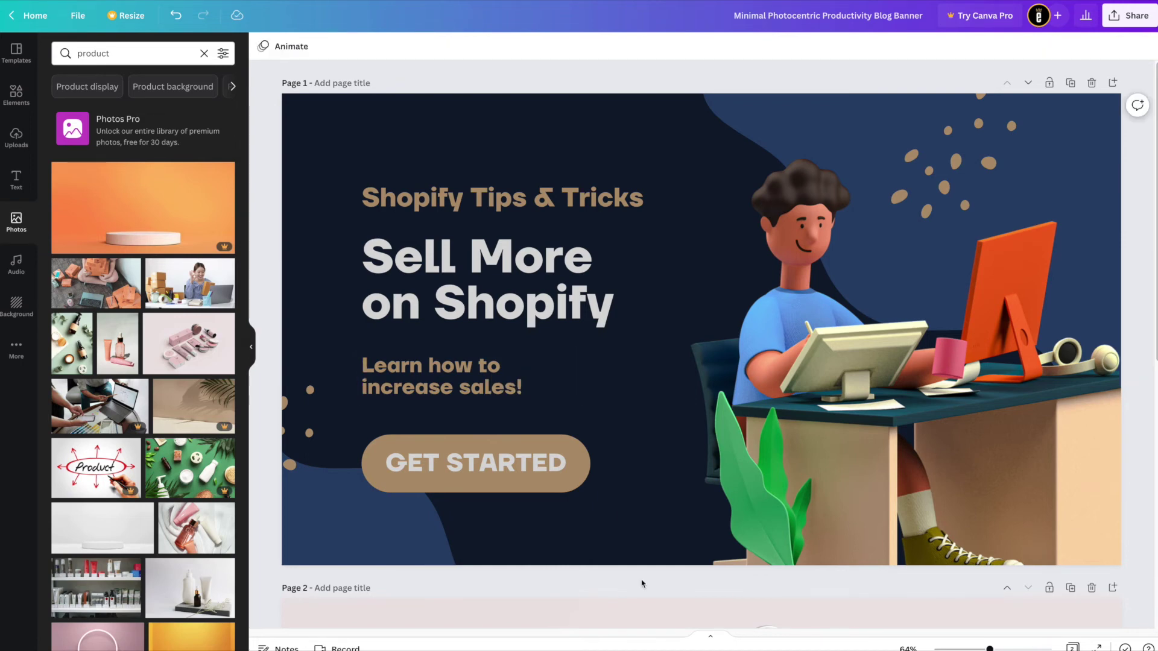
pyautogui.click(820, 569)
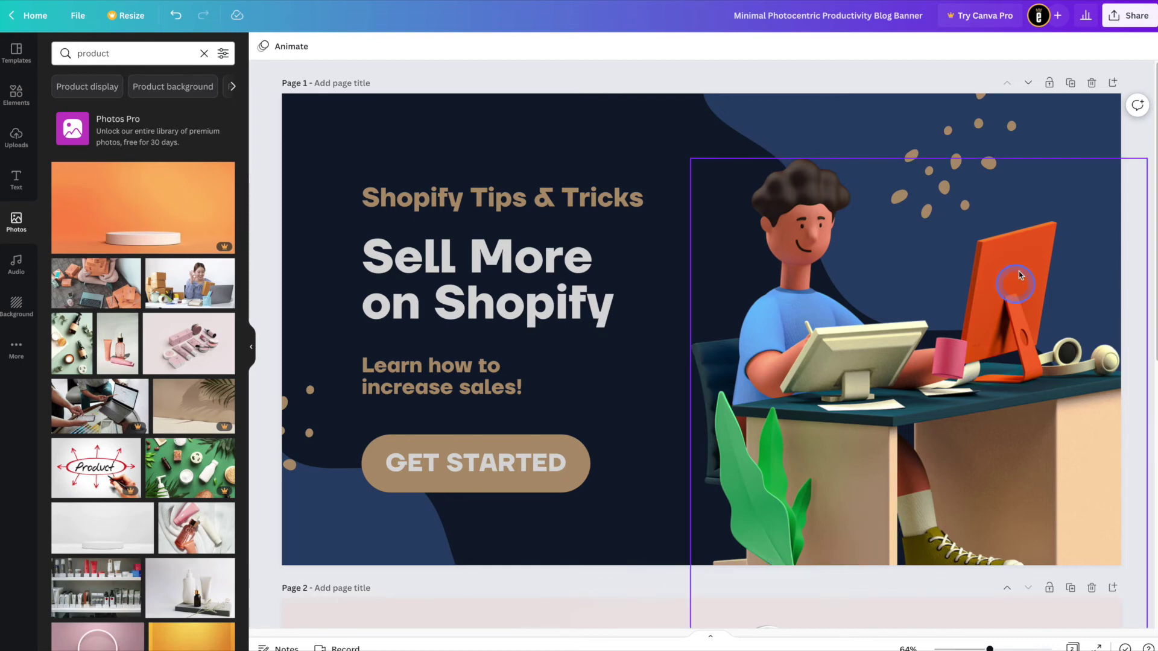
# Download only Page 1 of the banner as a PNG, saved as sell-on-shopify.png.
pyautogui.click(1106, 84)
pyautogui.click(1128, 16)
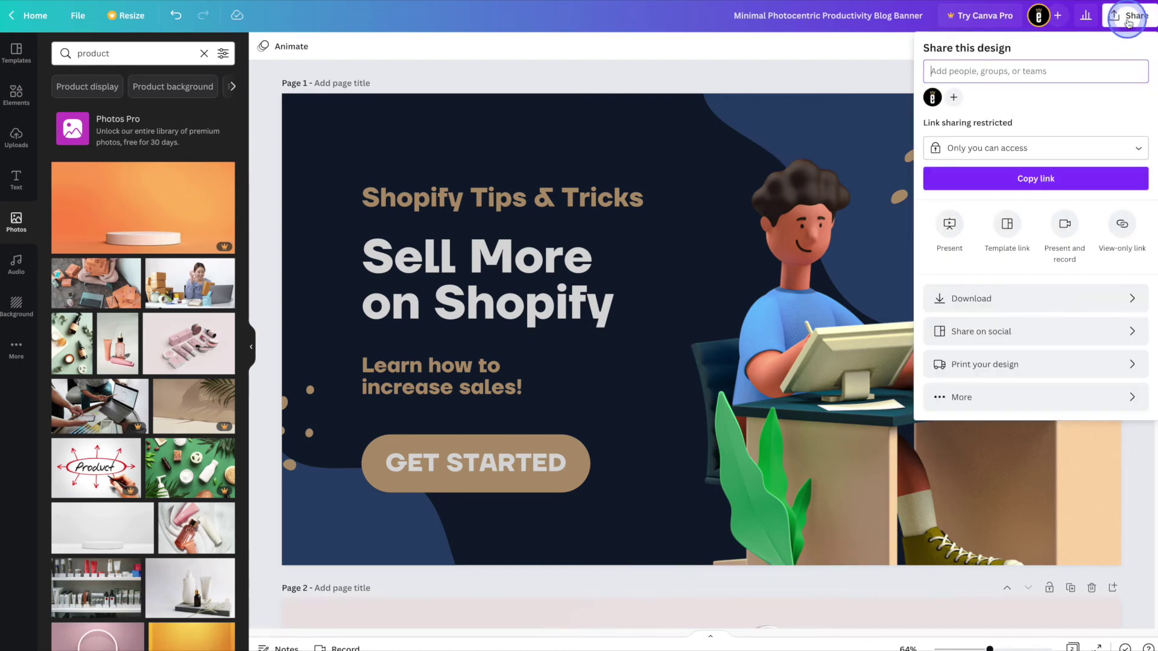
pyautogui.click(1075, 297)
pyautogui.click(1075, 235)
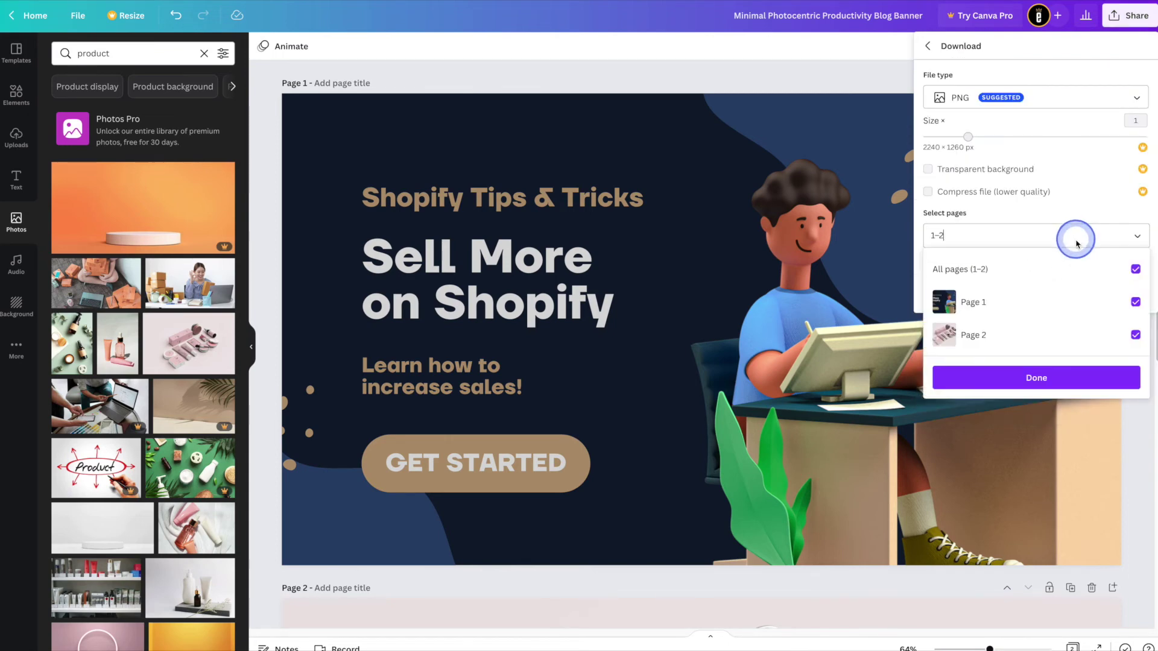
pyautogui.click(1077, 269)
pyautogui.click(1077, 302)
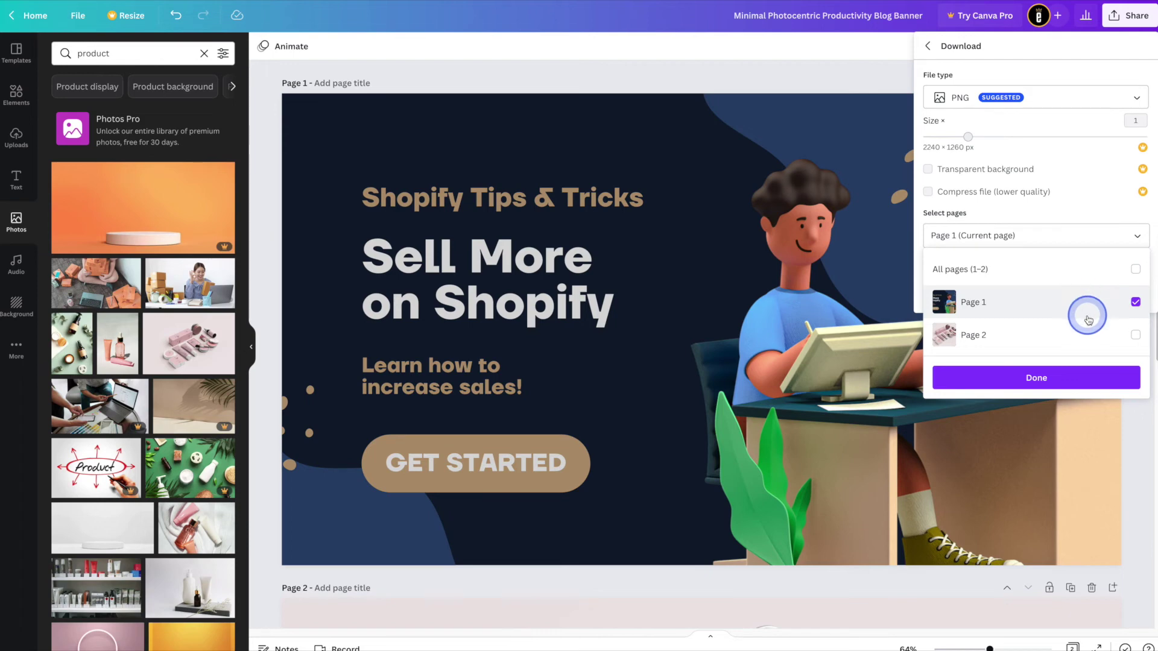
pyautogui.click(1098, 378)
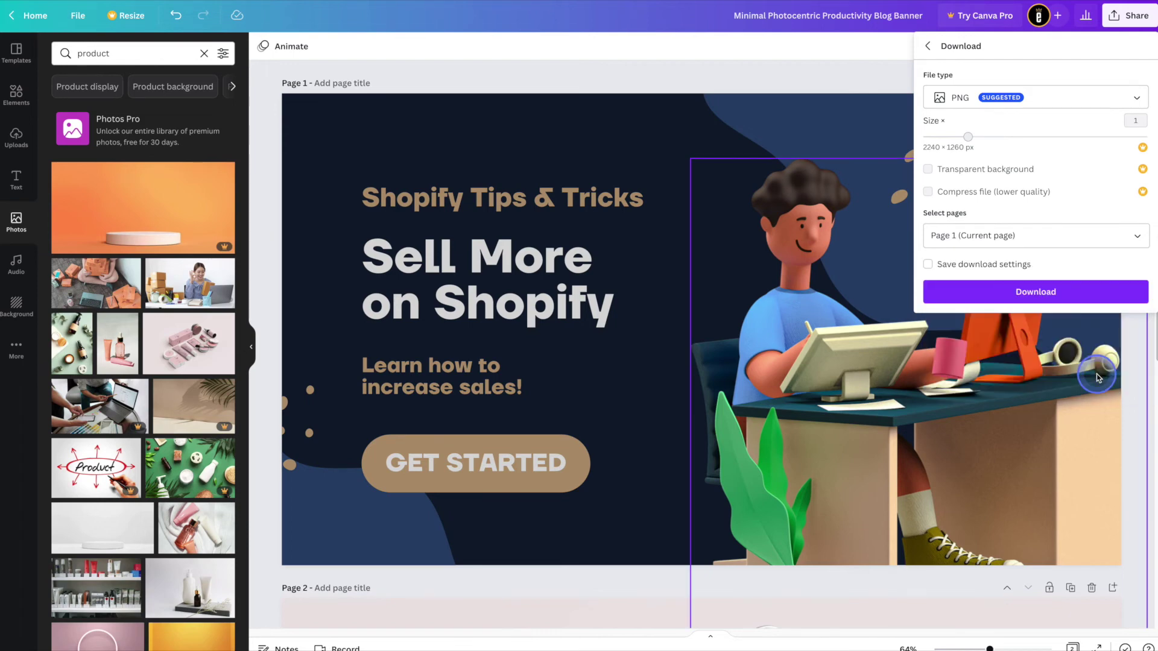
pyautogui.click(1093, 295)
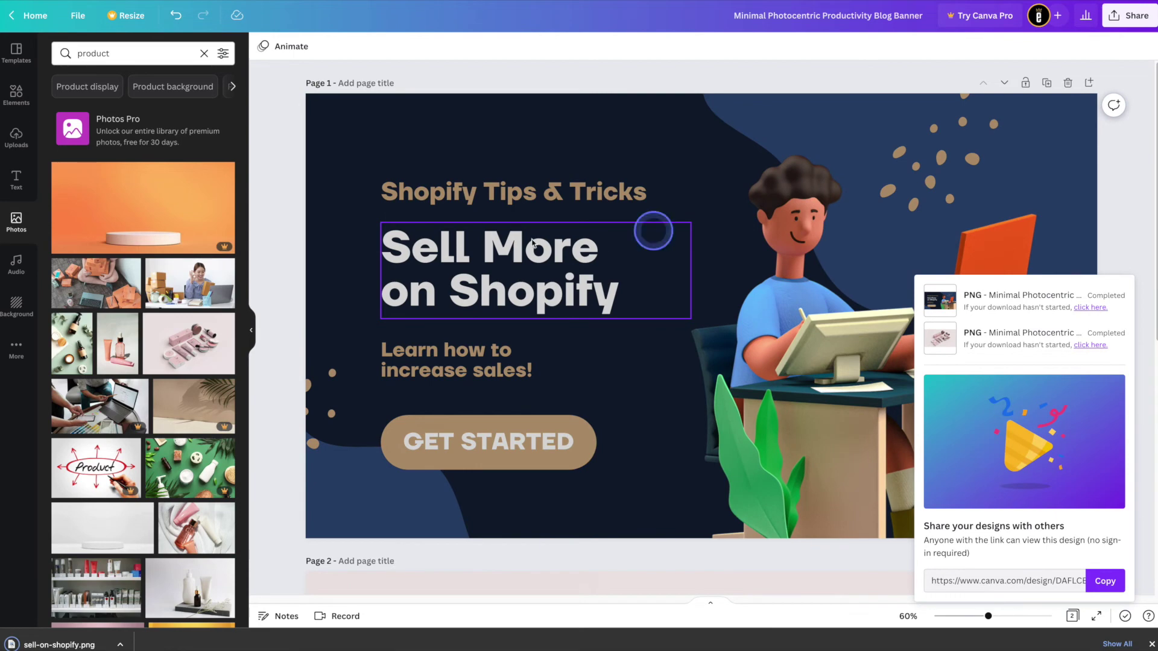
pyautogui.click(324, 238)
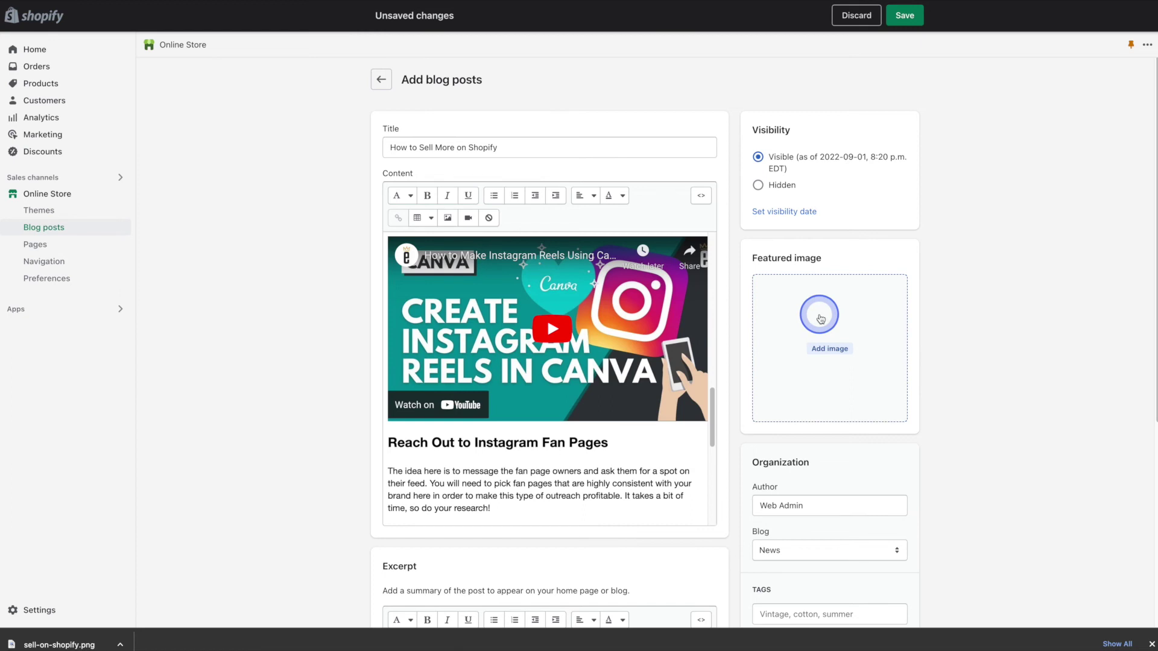
# Add sell-on-shopify.png as the featured image, with author Web Admin and the News blog.
pyautogui.moveTo(821, 318); pyautogui.dragTo(818, 357)
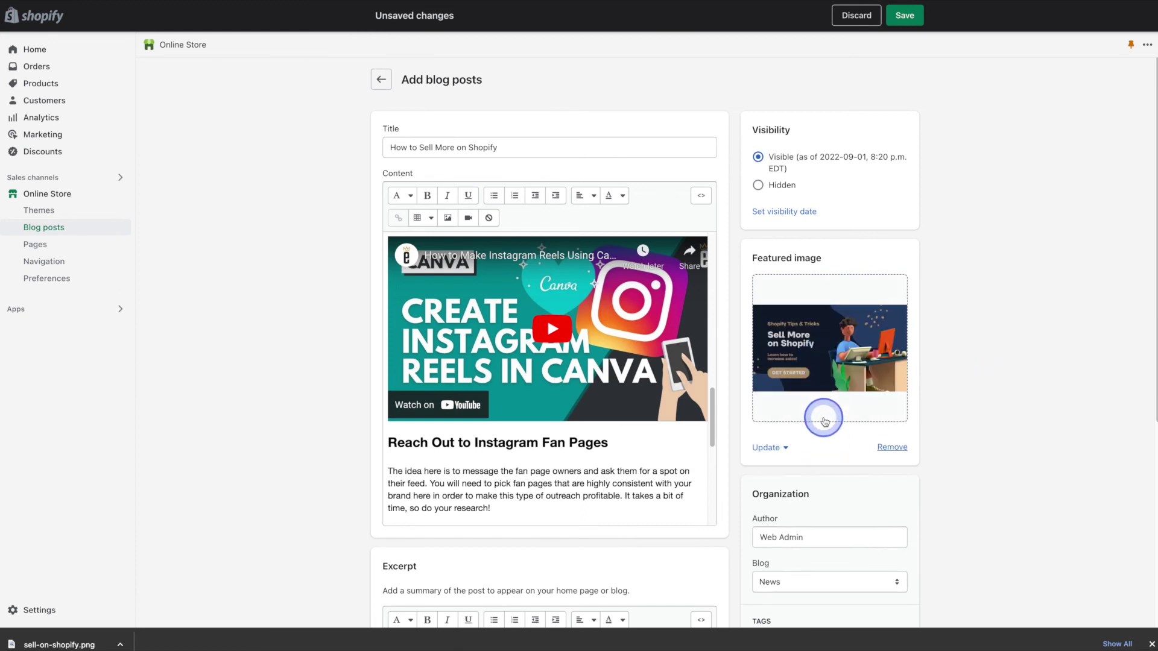
pyautogui.scroll(-5, 825, 437)
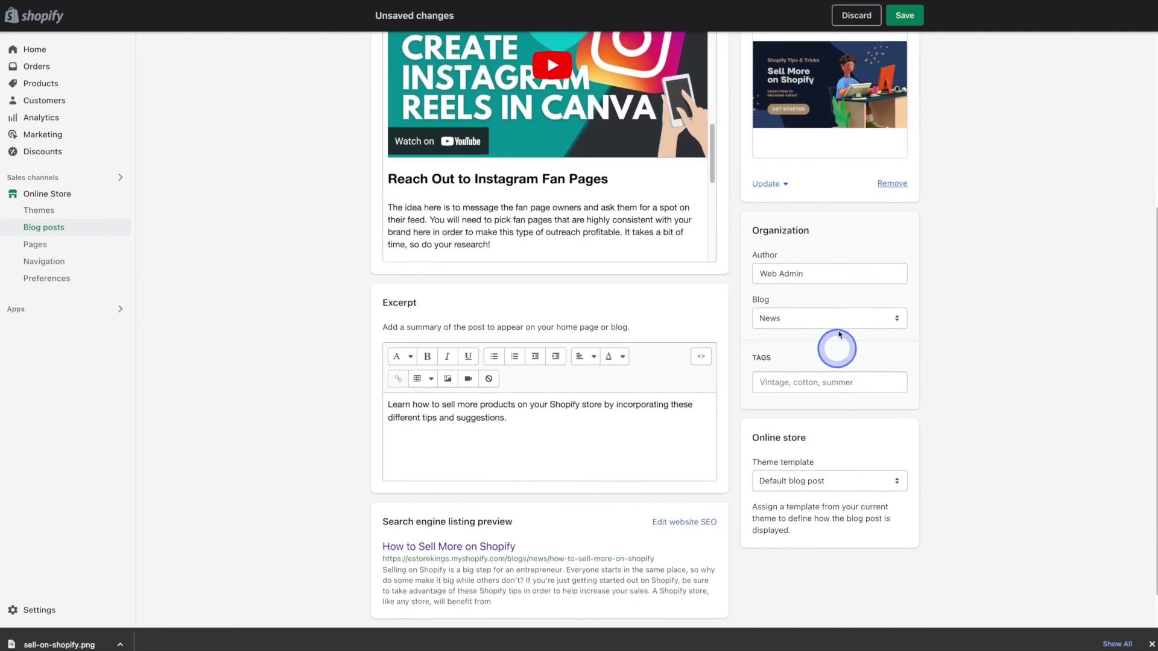
pyautogui.click(824, 275)
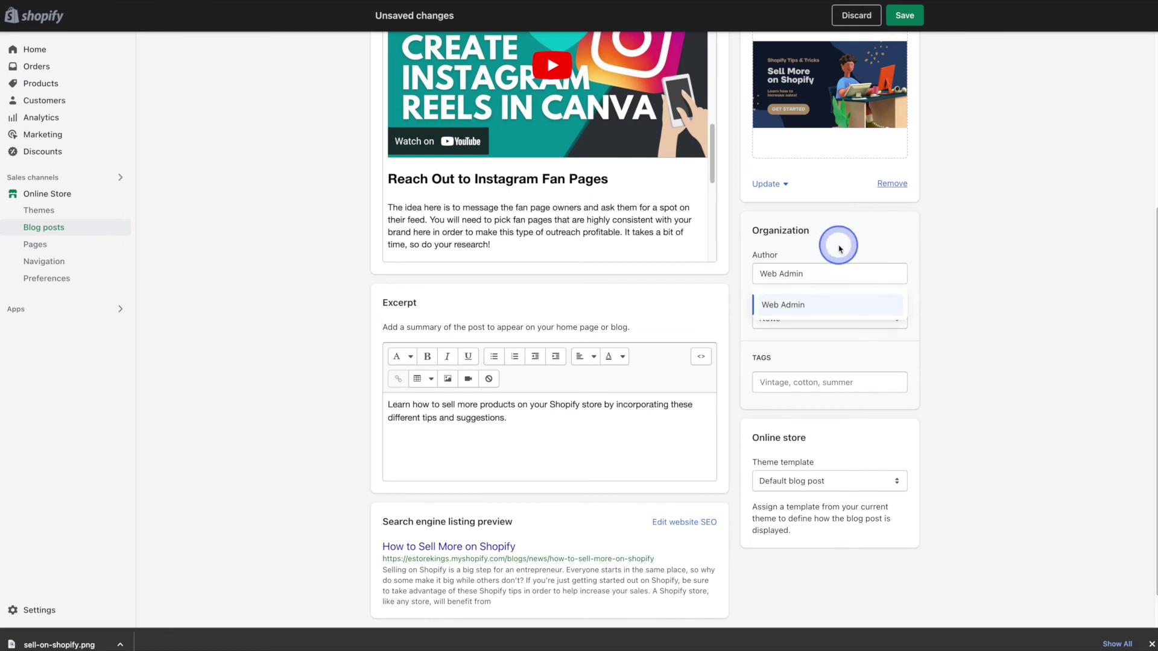
pyautogui.click(867, 319)
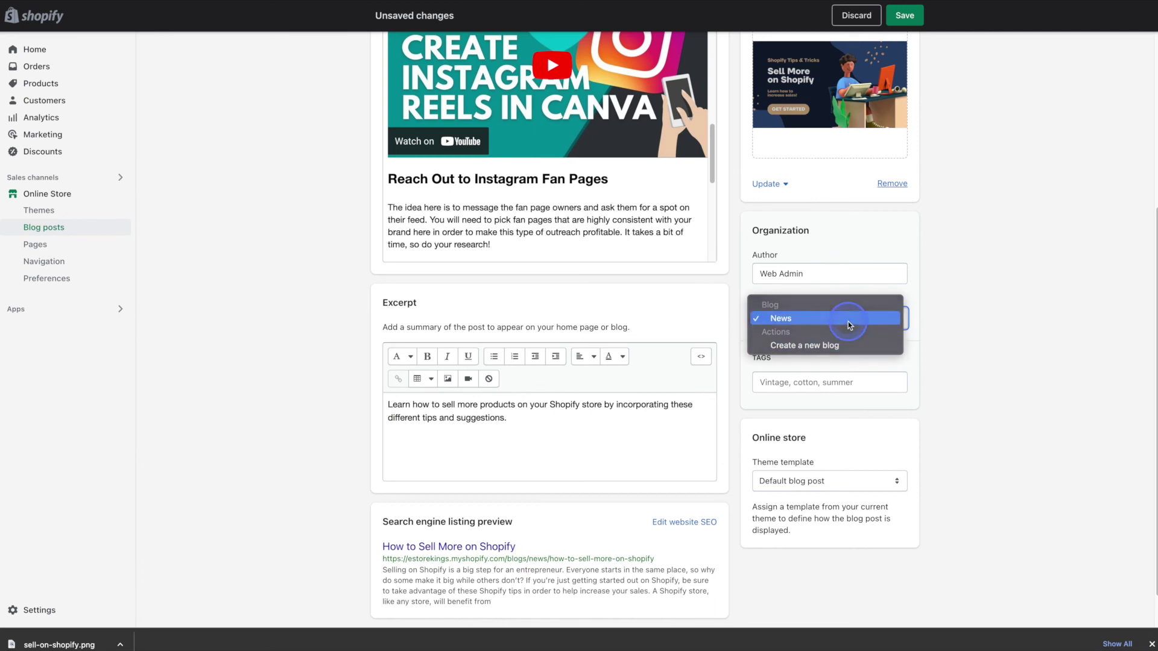
pyautogui.click(848, 321)
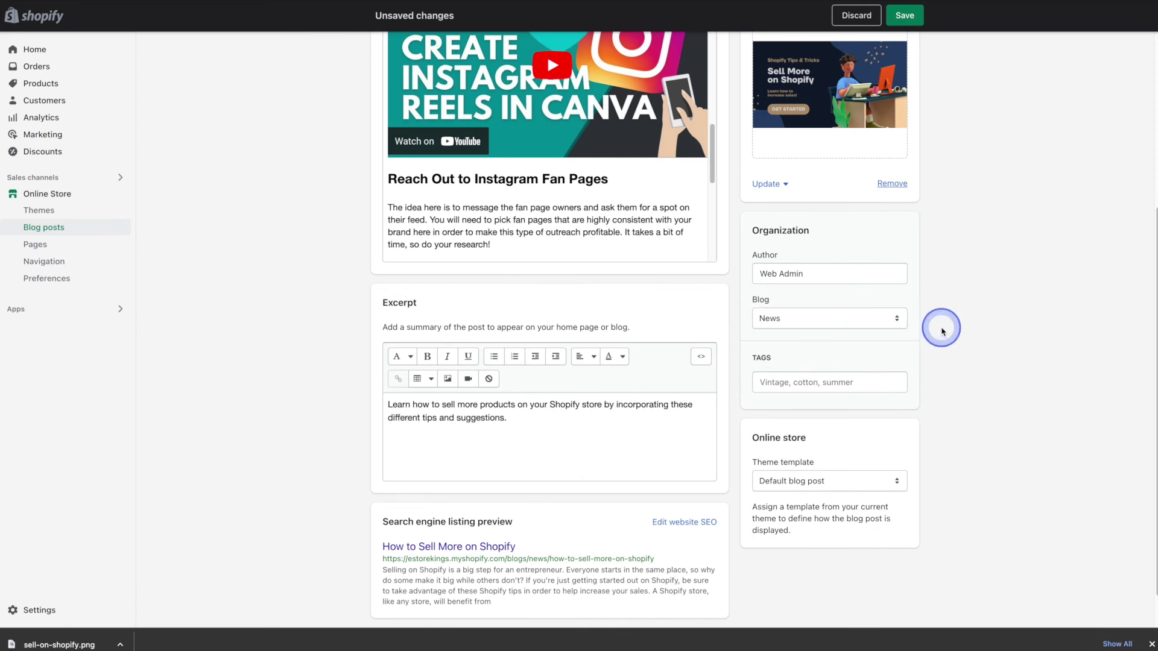
pyautogui.click(882, 382)
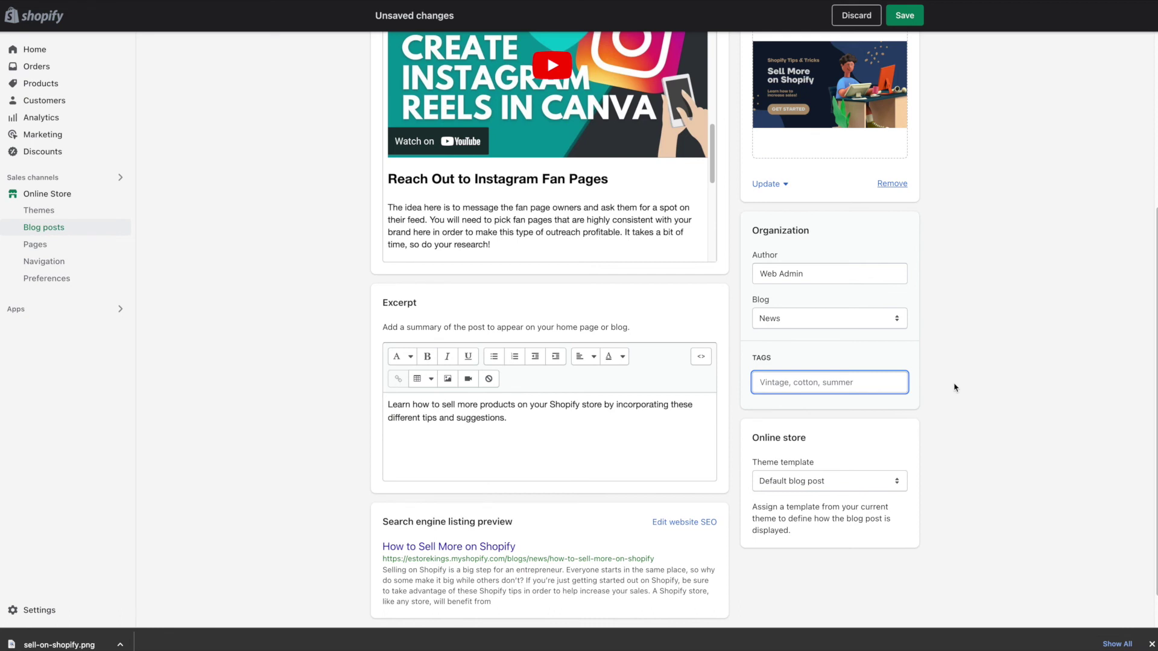
# Add the tag 'Shopify' and keep the Default blog post theme template.
pyautogui.write('Shopify')
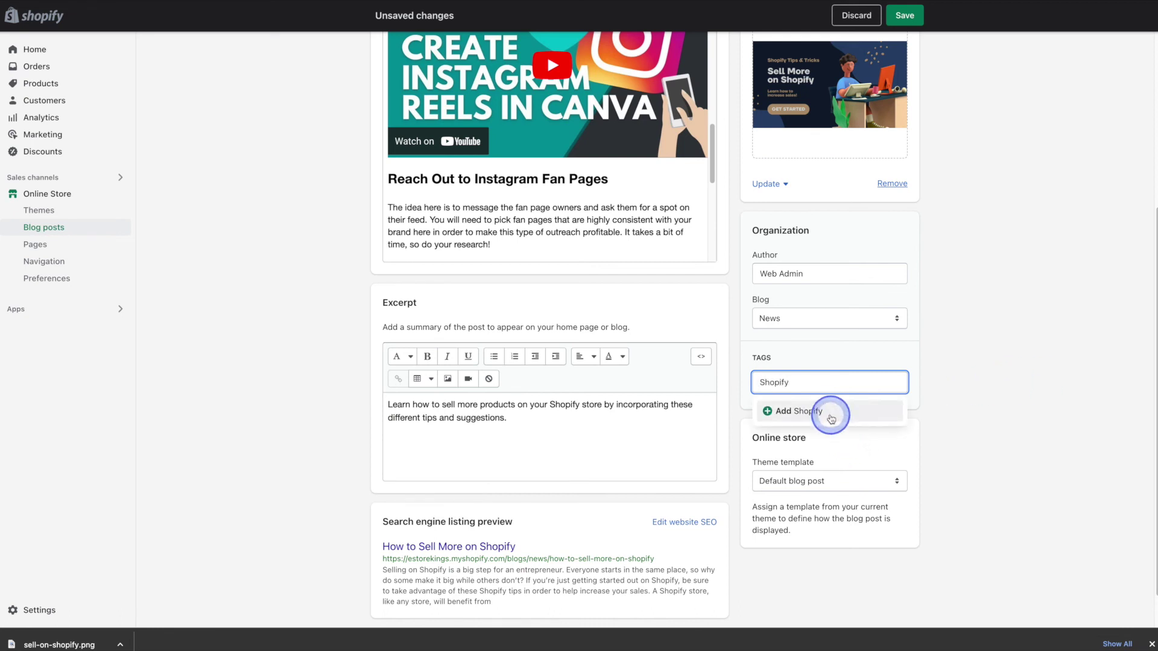
pyautogui.click(827, 410)
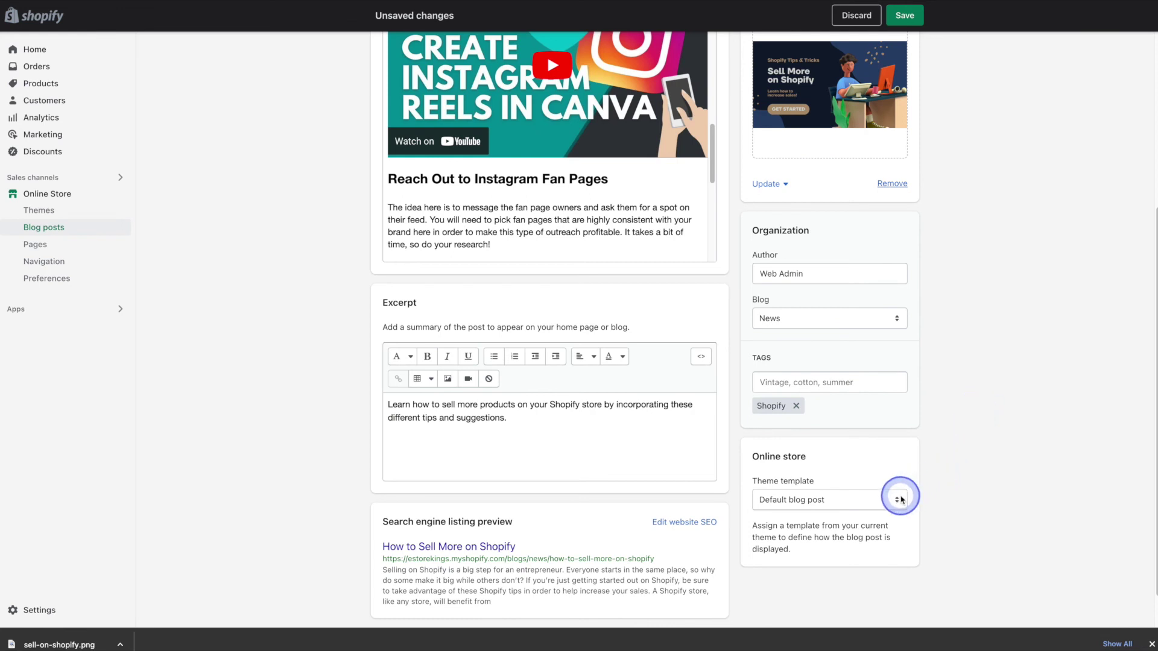
pyautogui.click(901, 500)
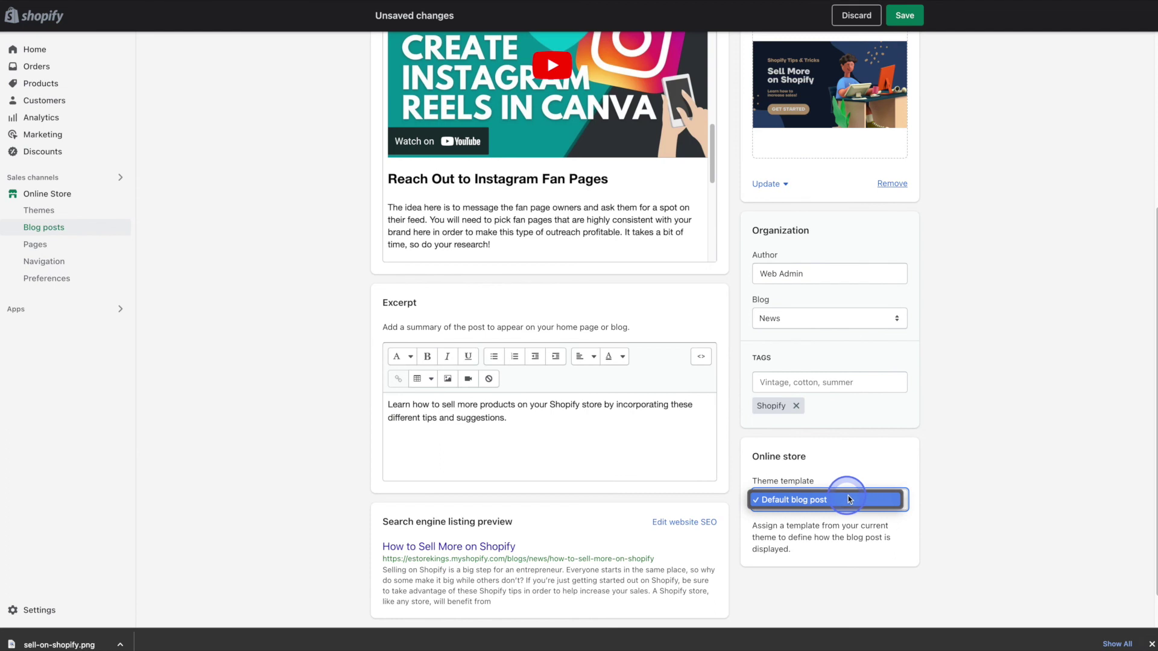
pyautogui.click(940, 474)
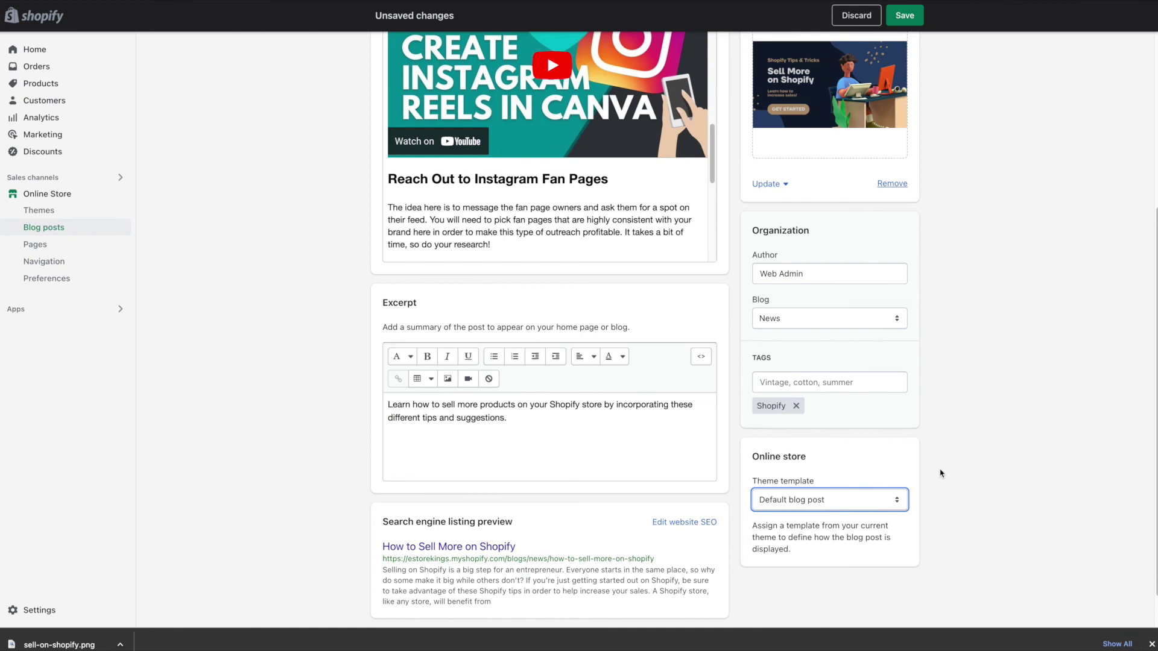
pyautogui.scroll(5, 940, 473)
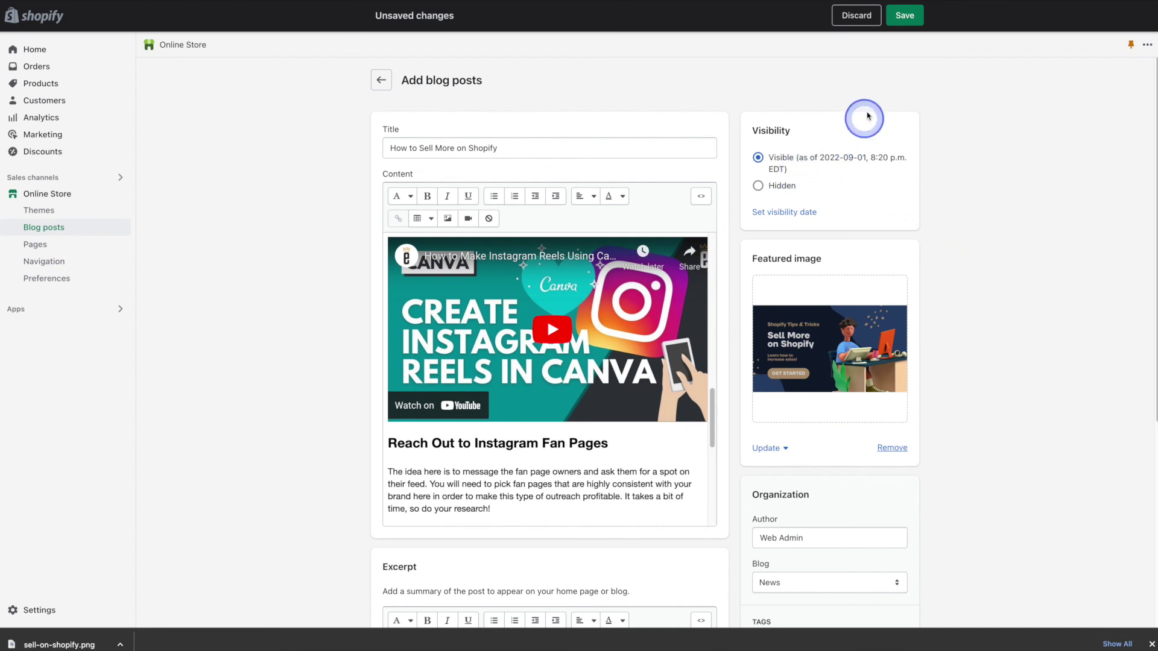
# Save the post and review it on the eStoreKings storefront, down through banner, article and video.
pyautogui.click(918, 22)
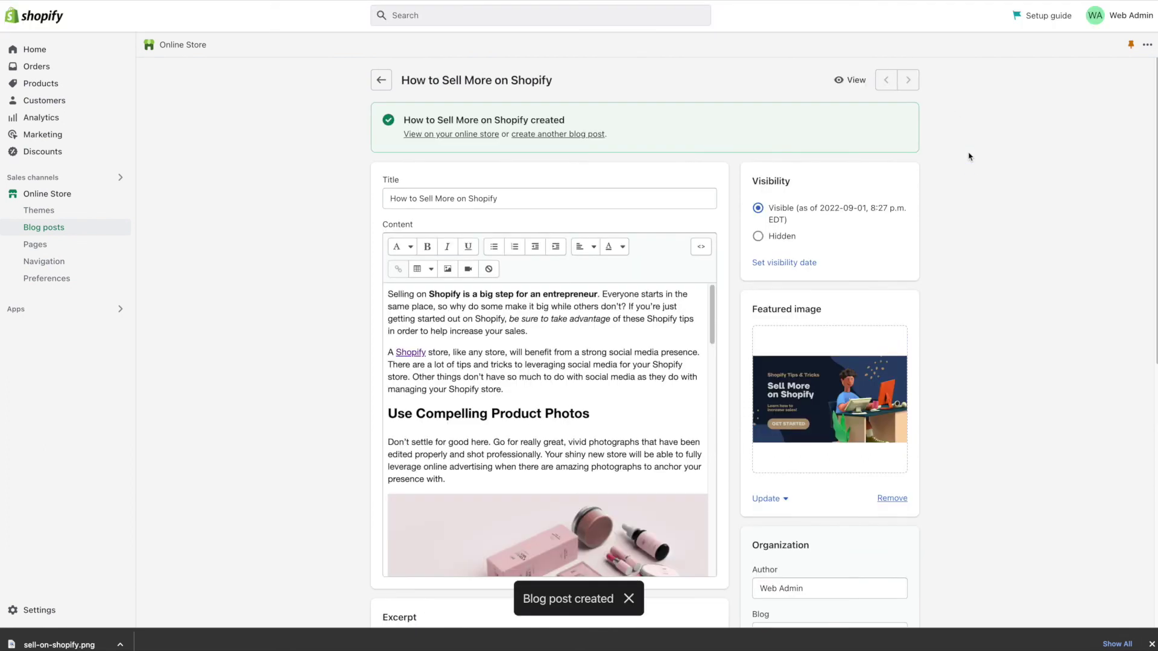
pyautogui.click(953, 157)
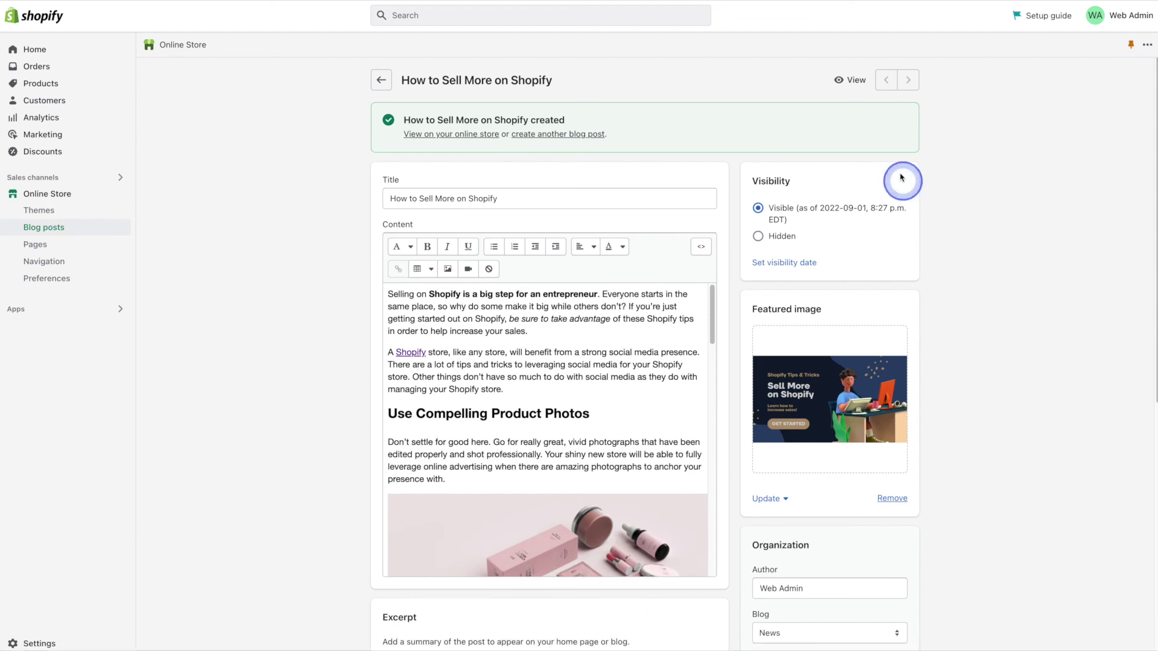
pyautogui.click(842, 81)
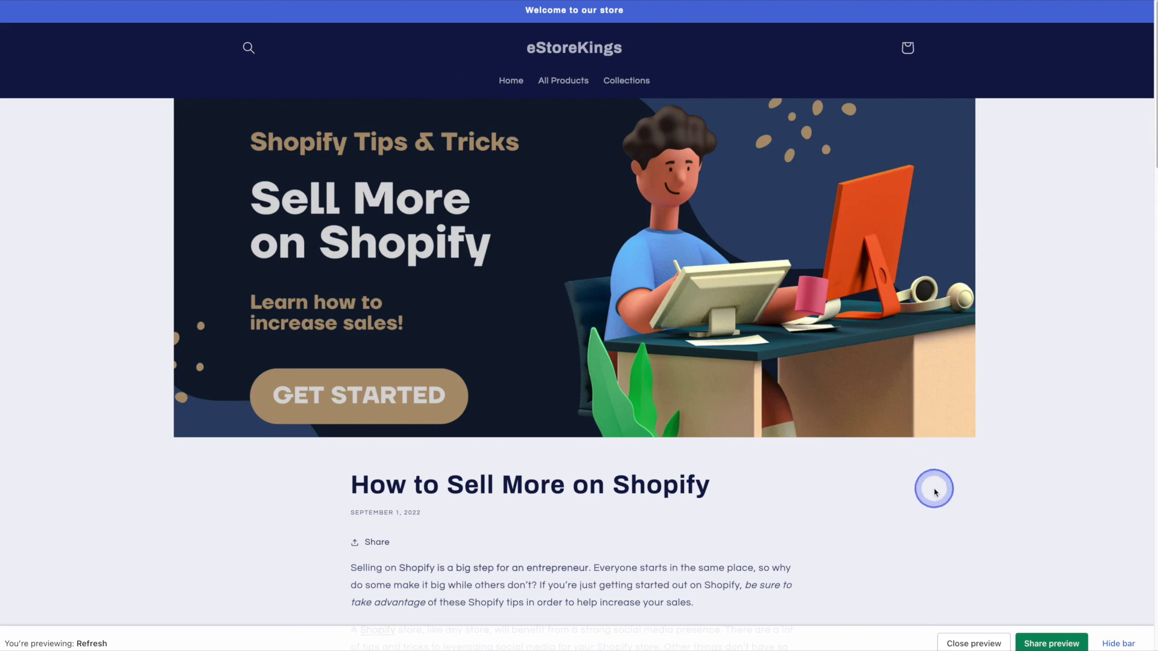
pyautogui.scroll(-6, 934, 492)
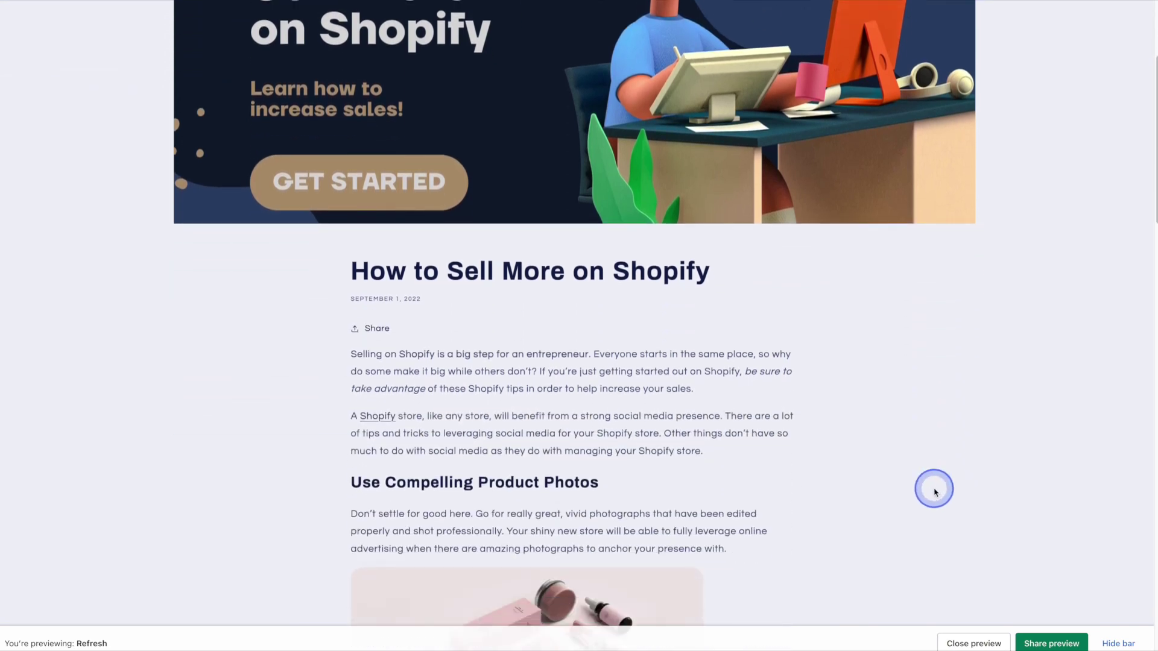
pyautogui.scroll(-1, 935, 492)
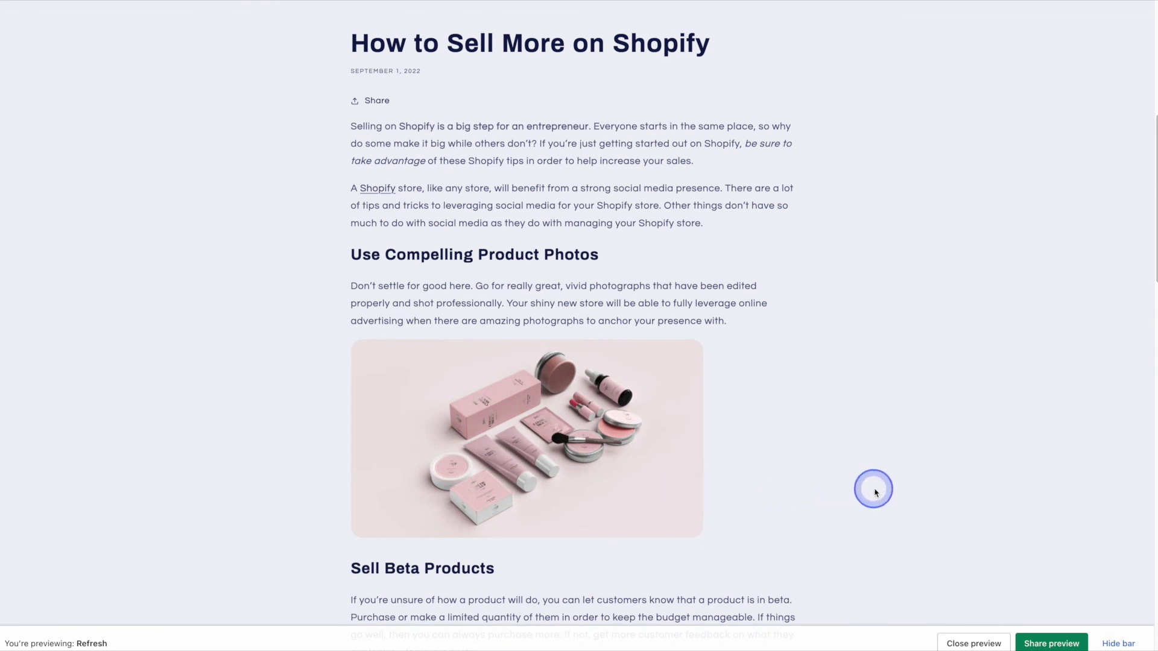
pyautogui.scroll(-7, 877, 493)
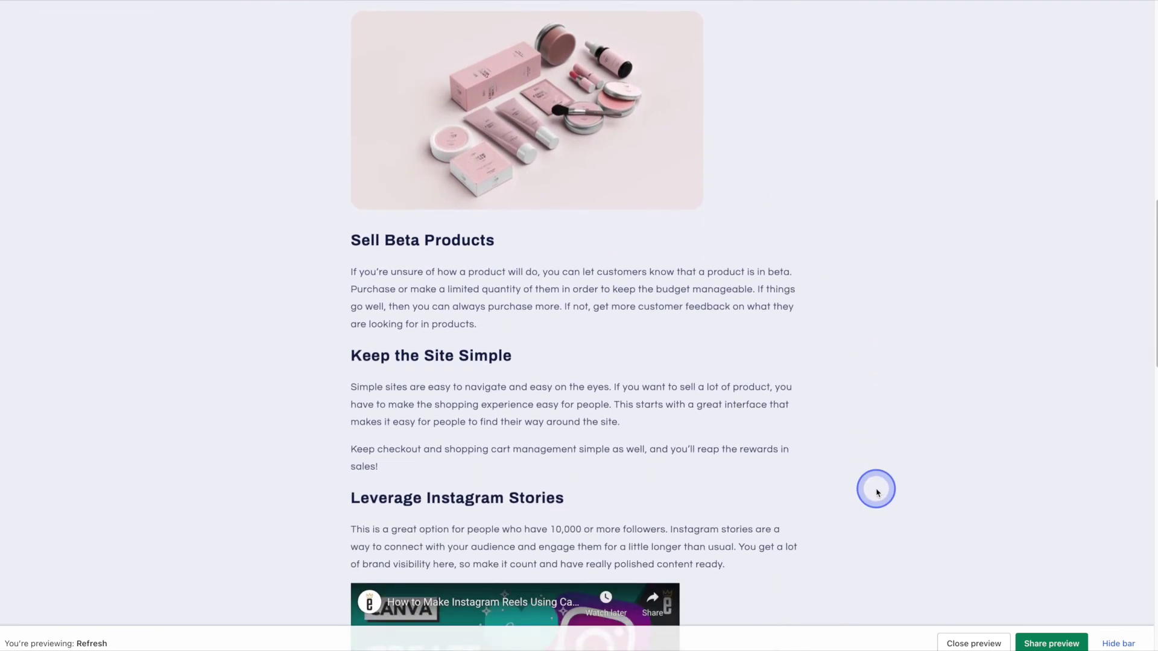
pyautogui.scroll(-3, 878, 493)
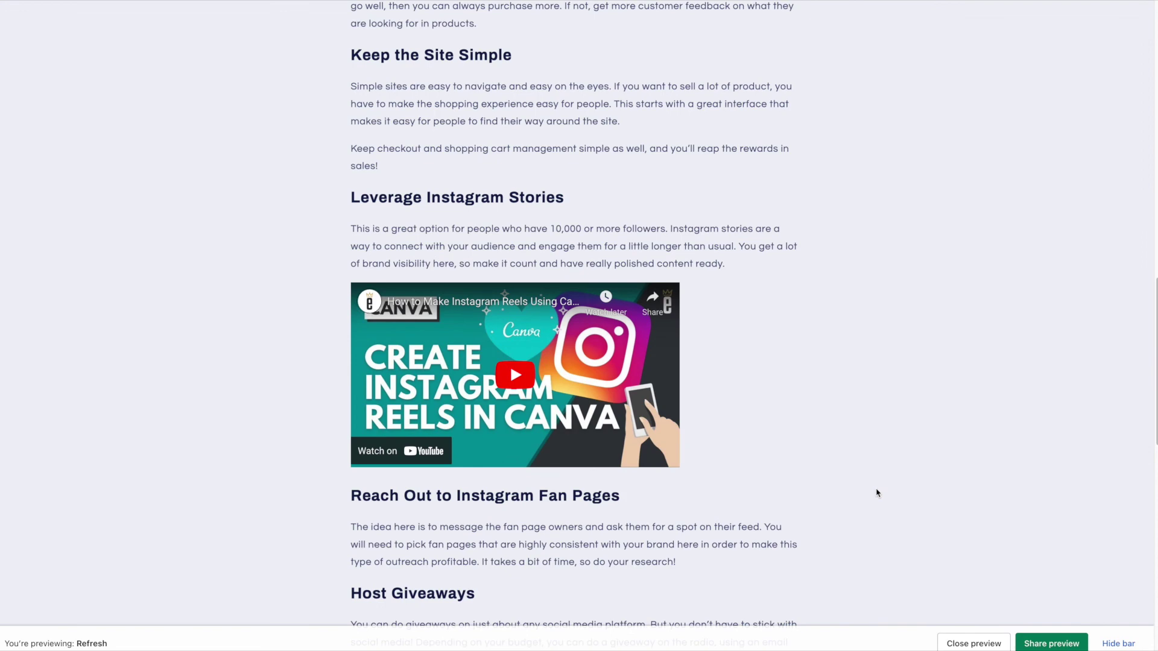
pyautogui.scroll(12, 878, 492)
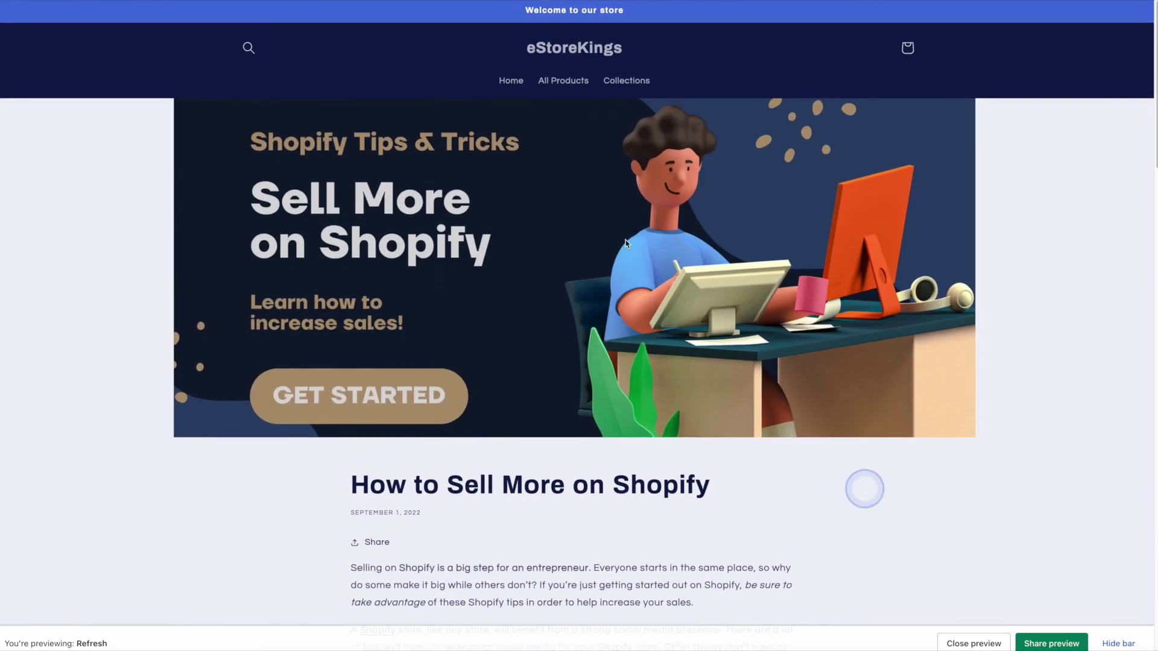
pyautogui.click(545, 41)
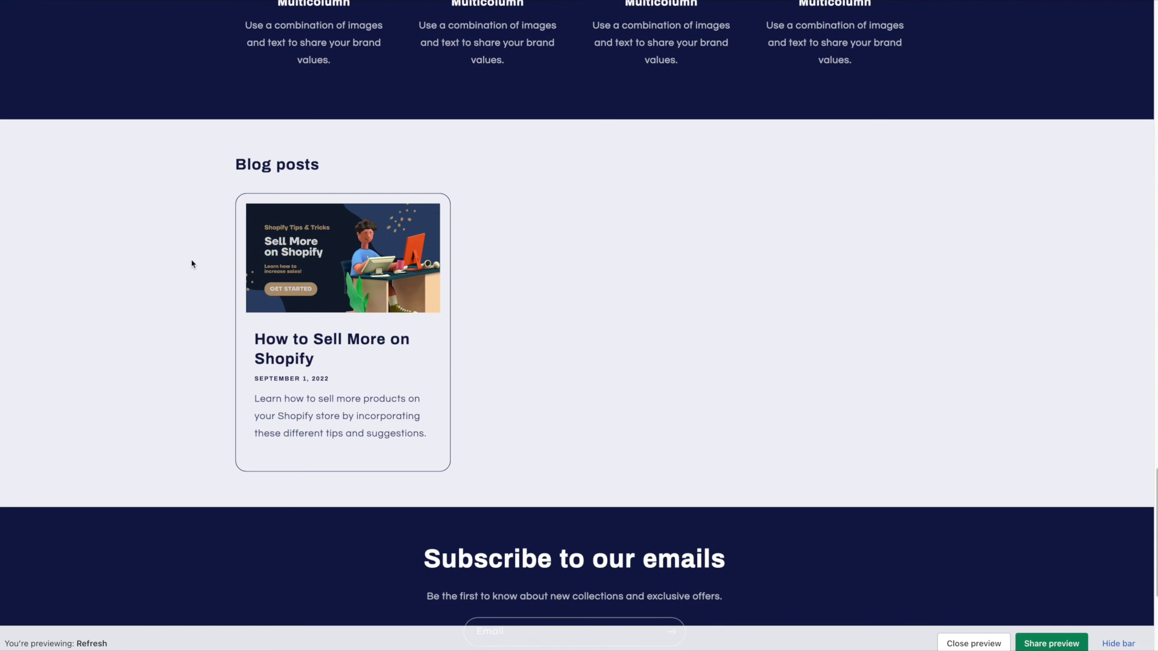
pyautogui.click(241, 272)
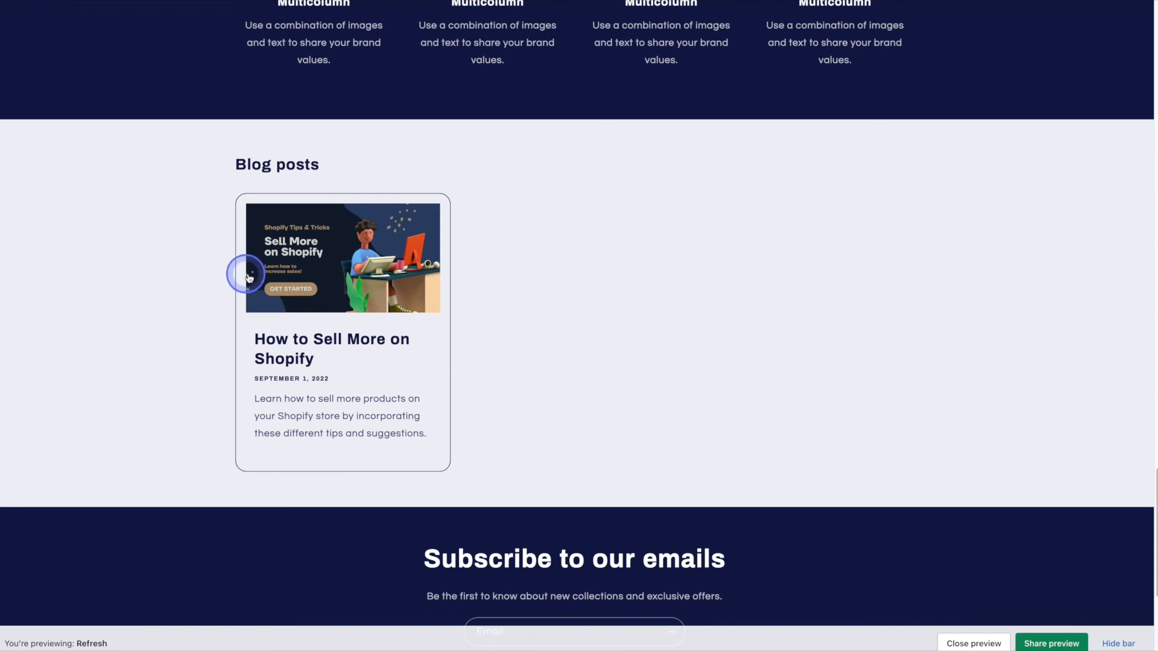